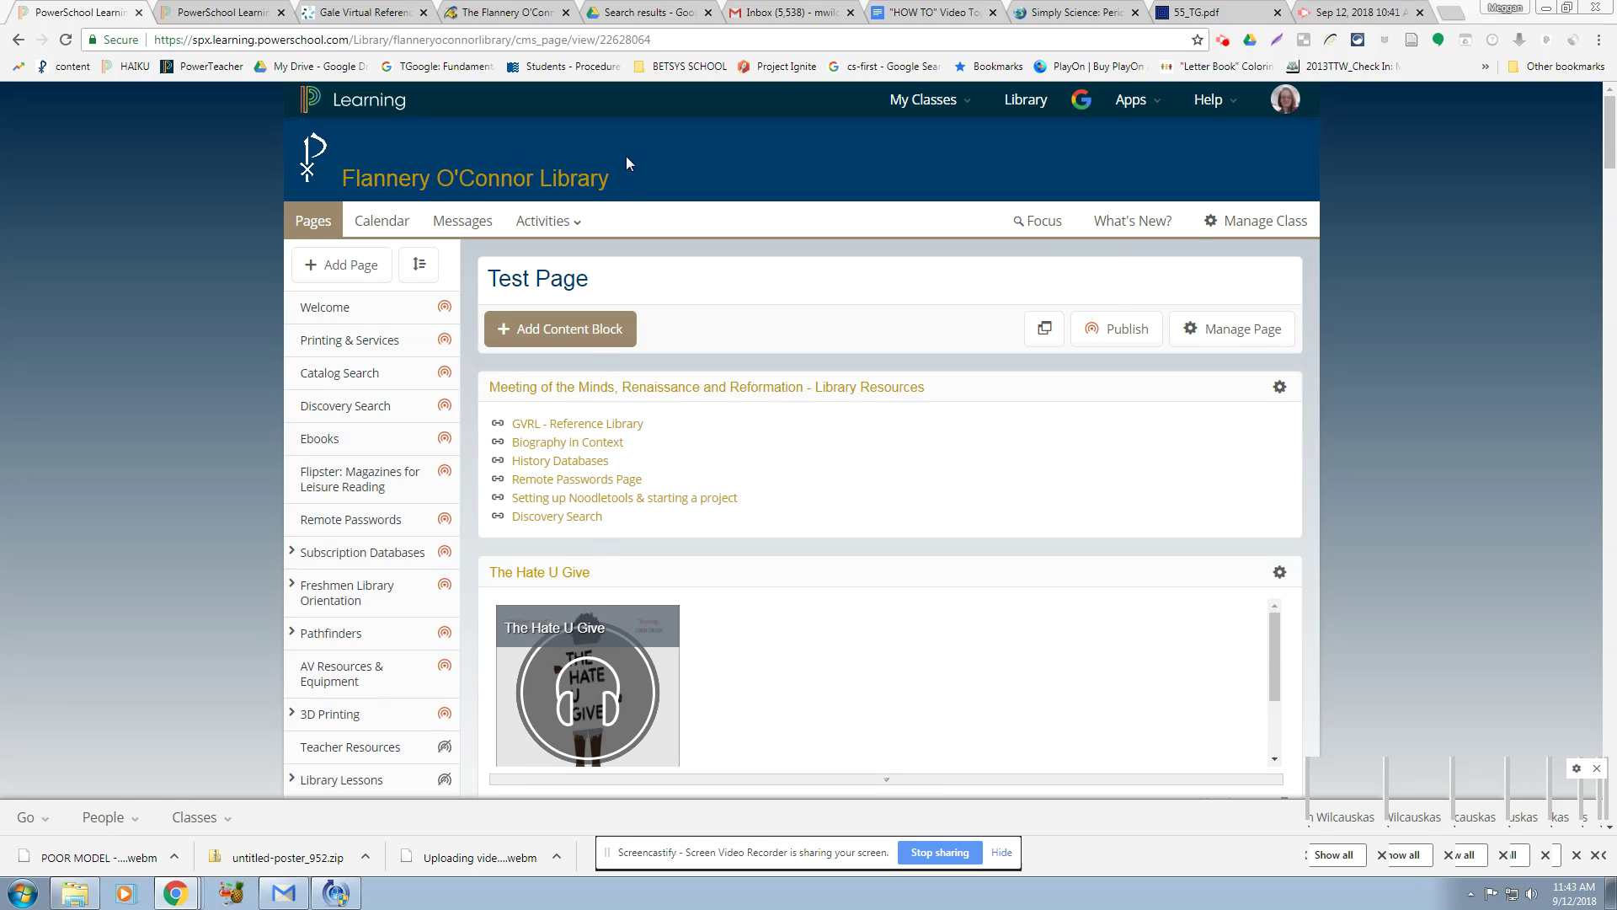
Close the leftover browser tabs, including the old library, Gale and Discovery Search tabs.
{"action": "left_click", "coordinate": [1420, 13]}
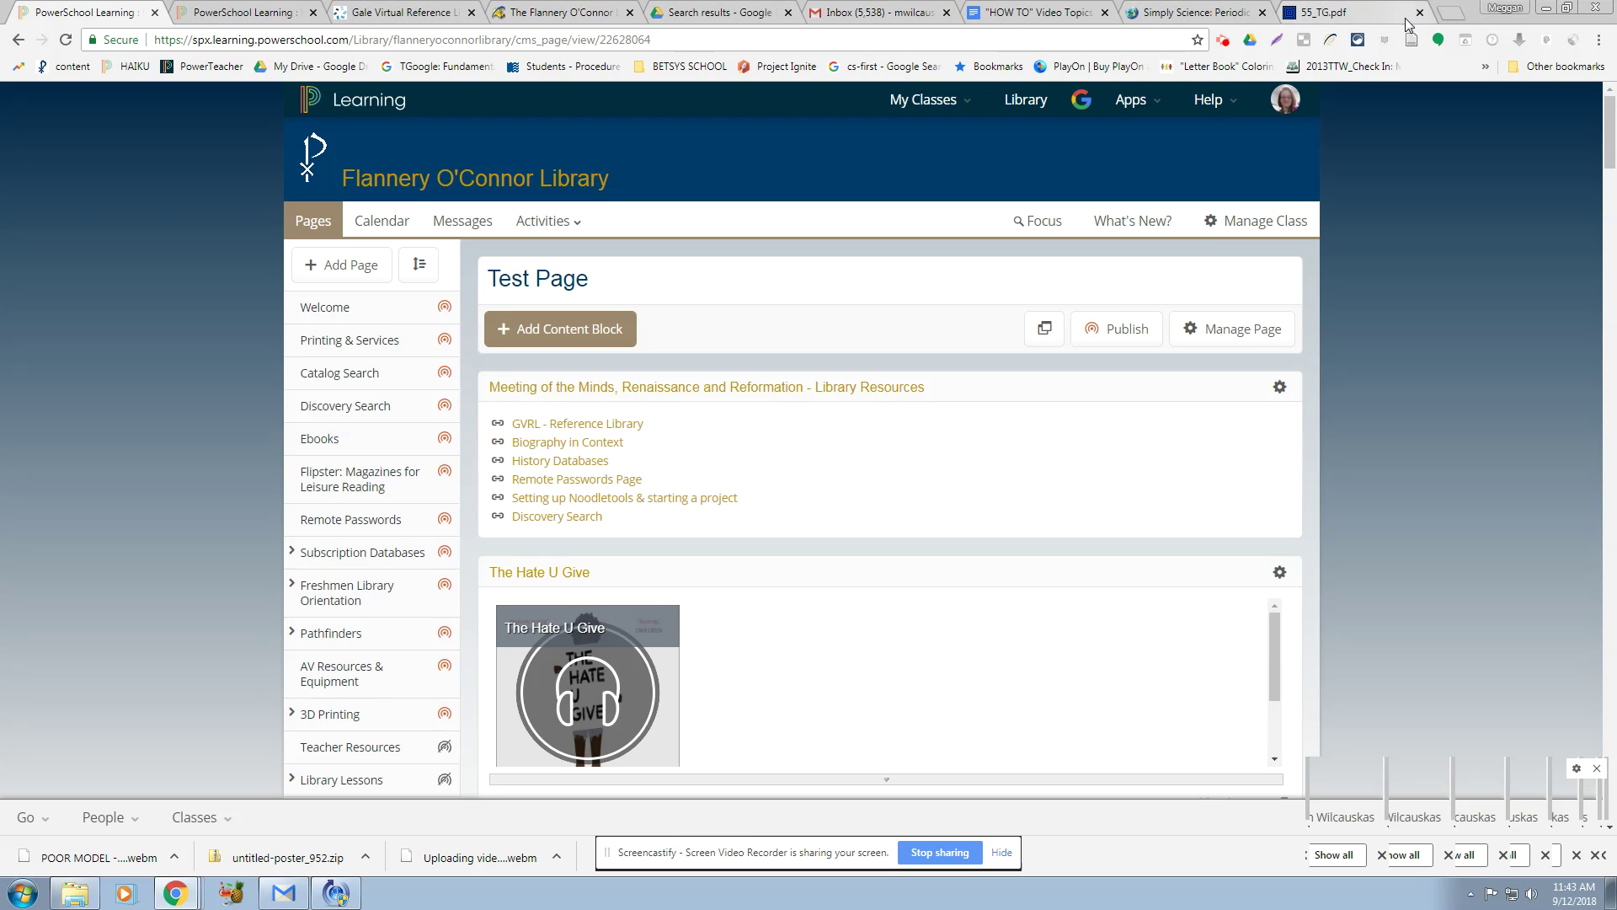
{"action": "left_click", "coordinate": [1419, 13]}
{"action": "left_click", "coordinate": [1295, 13]}
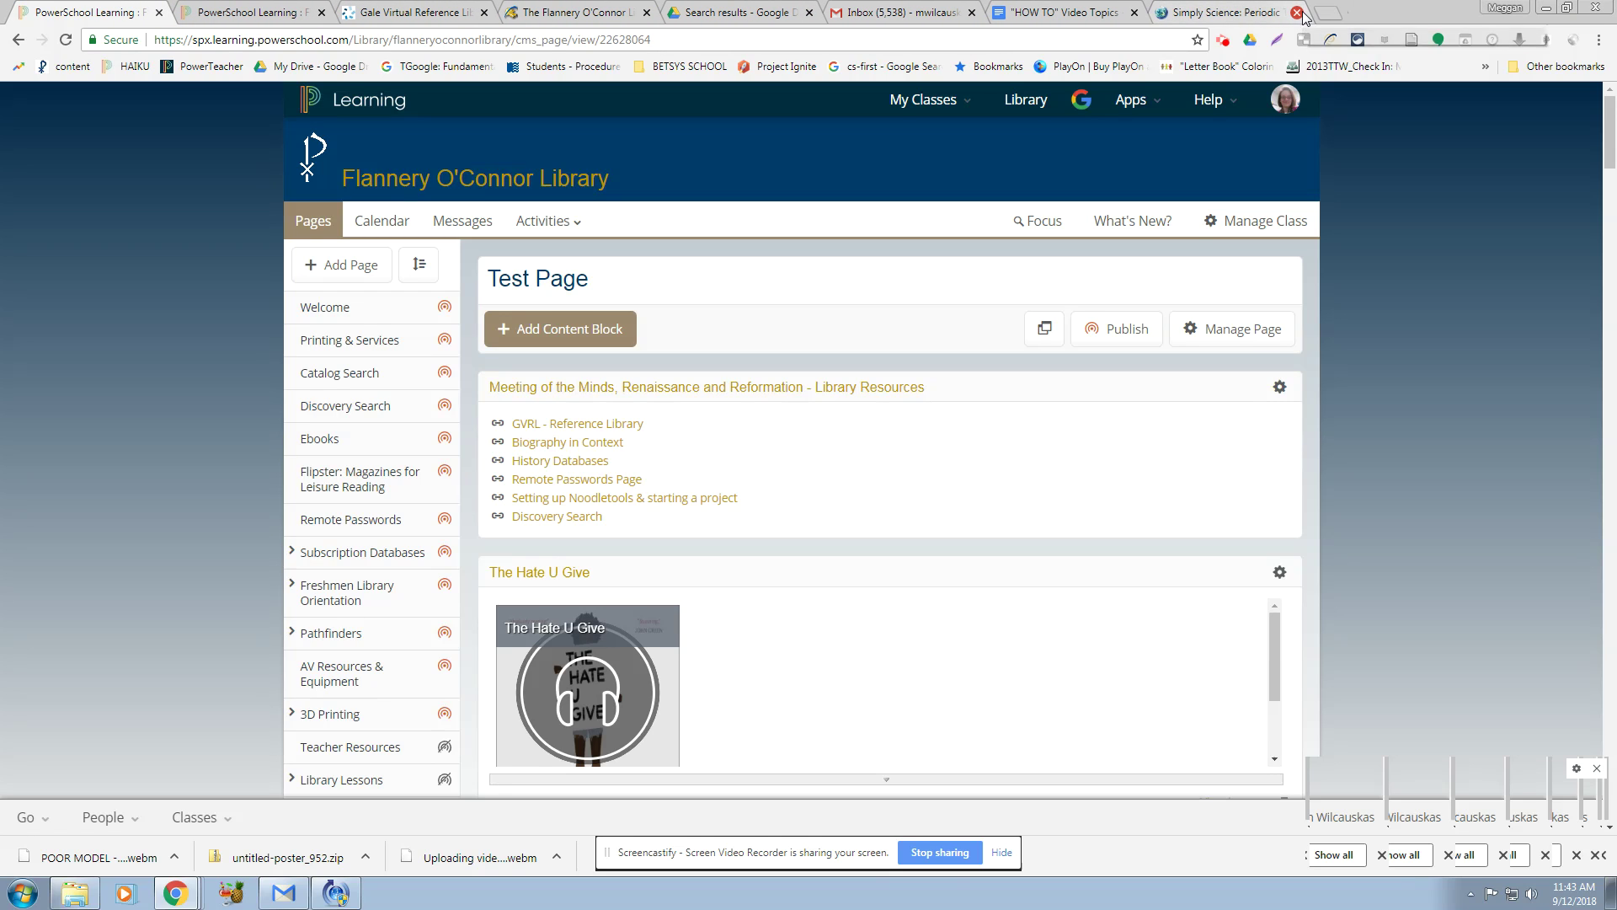
{"action": "left_click", "coordinate": [1134, 12]}
{"action": "left_click", "coordinate": [971, 12]}
{"action": "left_click", "coordinate": [809, 13]}
{"action": "left_click", "coordinate": [647, 12]}
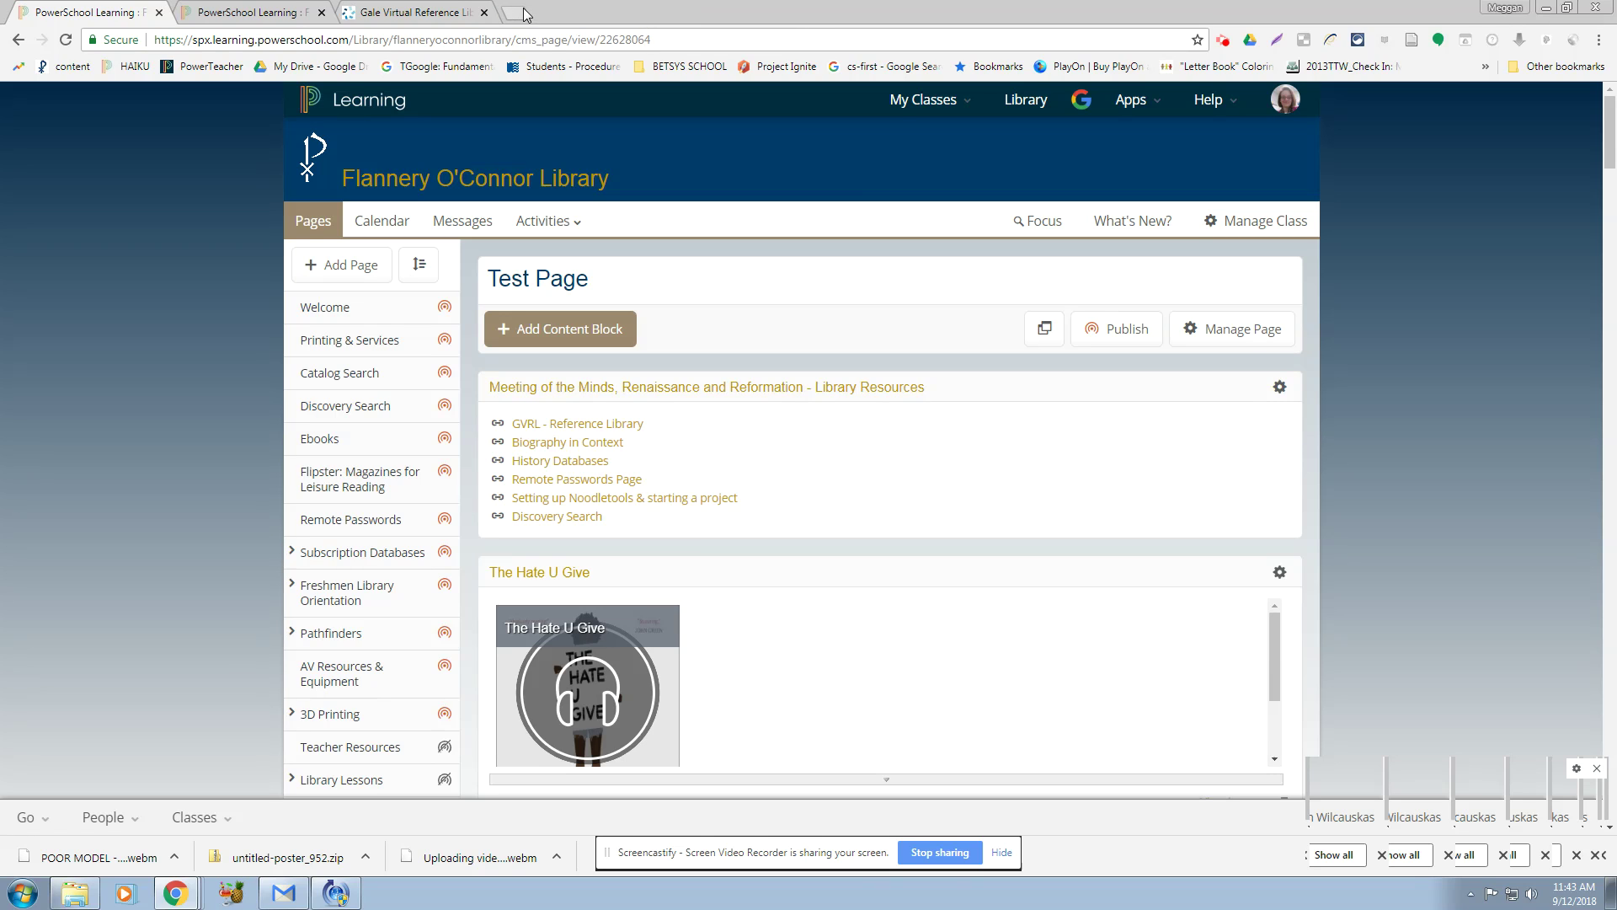
{"action": "left_click", "coordinate": [484, 13]}
{"action": "left_click_drag", "start_coordinate": [330, 13], "coordinate": [362, 19]}
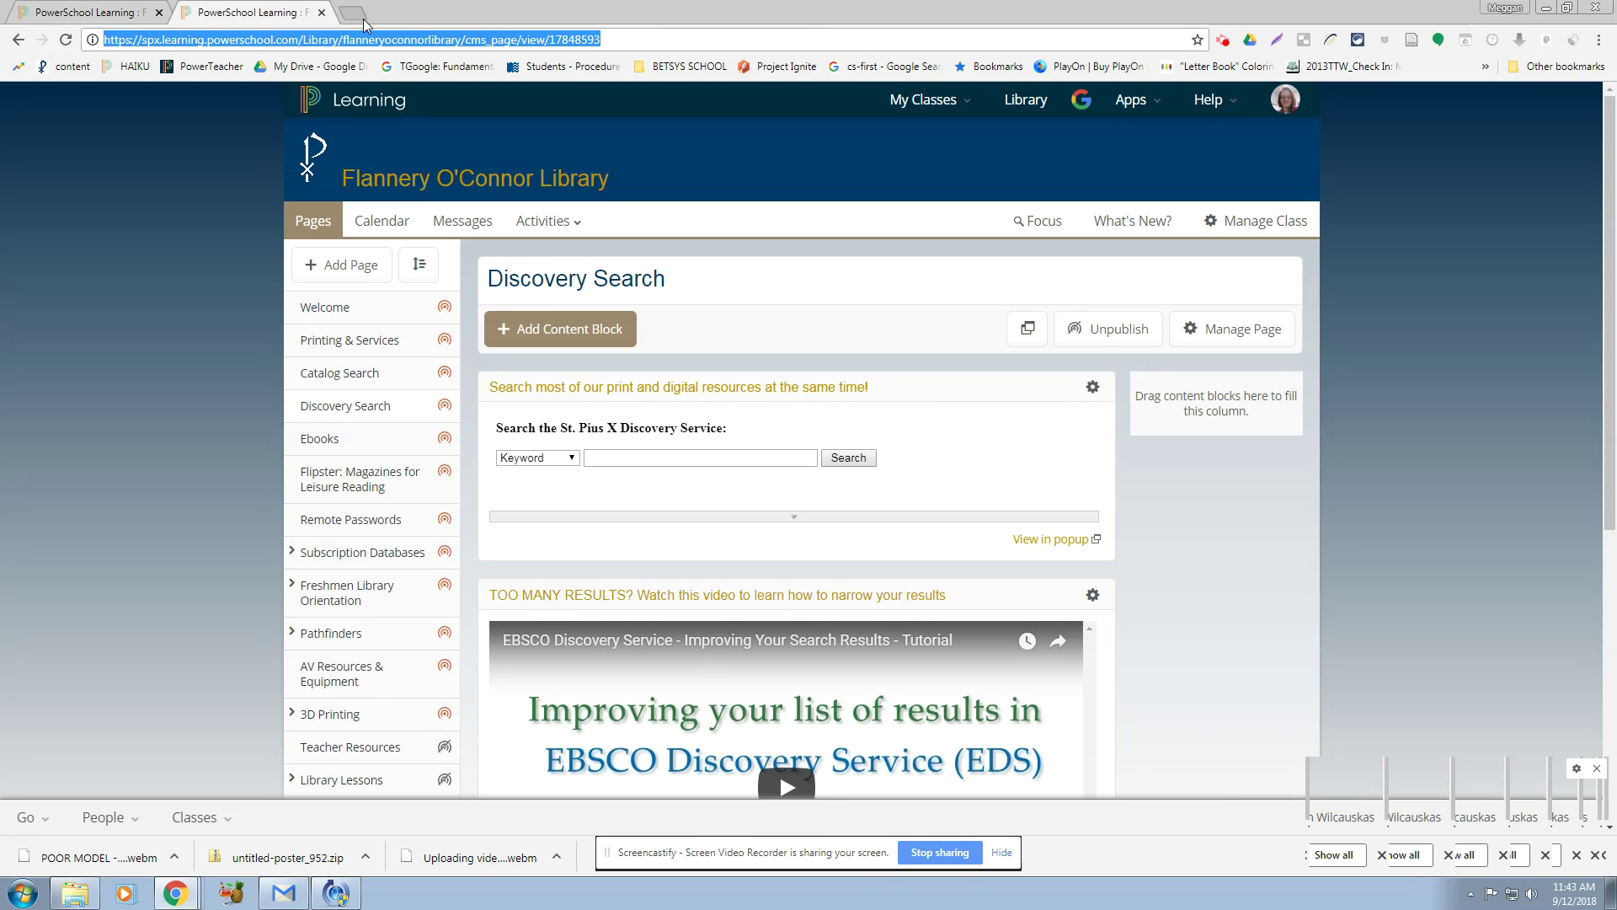
{"action": "key", "text": "ctrl+t"}
{"action": "left_click", "coordinate": [484, 12]}
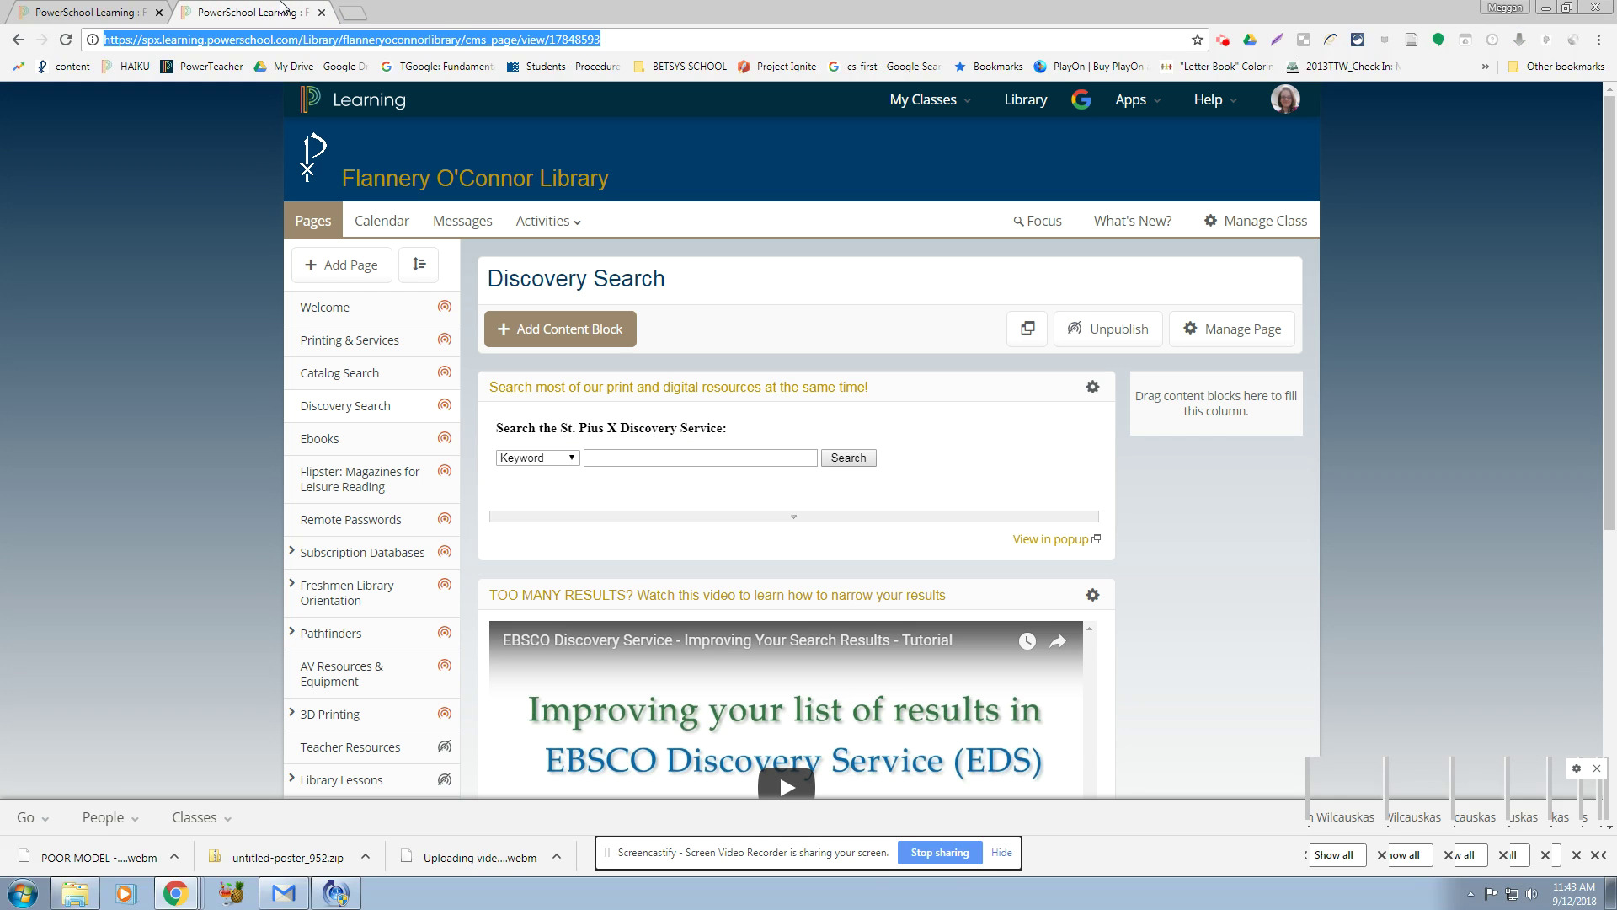
{"action": "left_click", "coordinate": [324, 14]}
Open the GVRL - Reference Library link in a new tab and switch to it.
{"action": "right_click", "coordinate": [630, 424]}
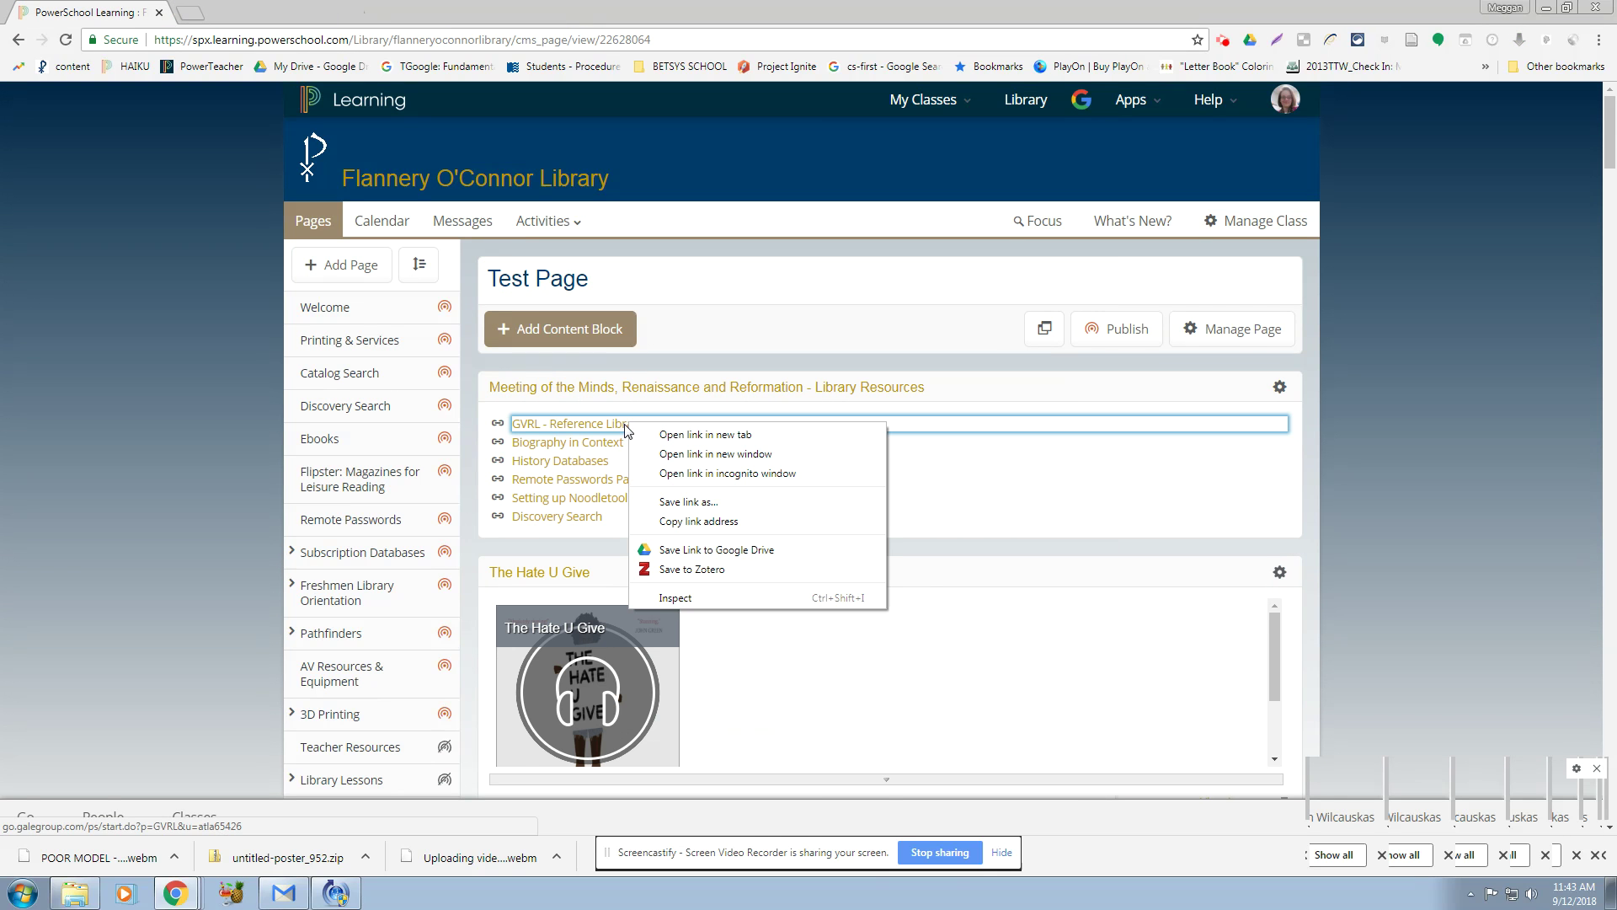
{"action": "left_click", "coordinate": [690, 434]}
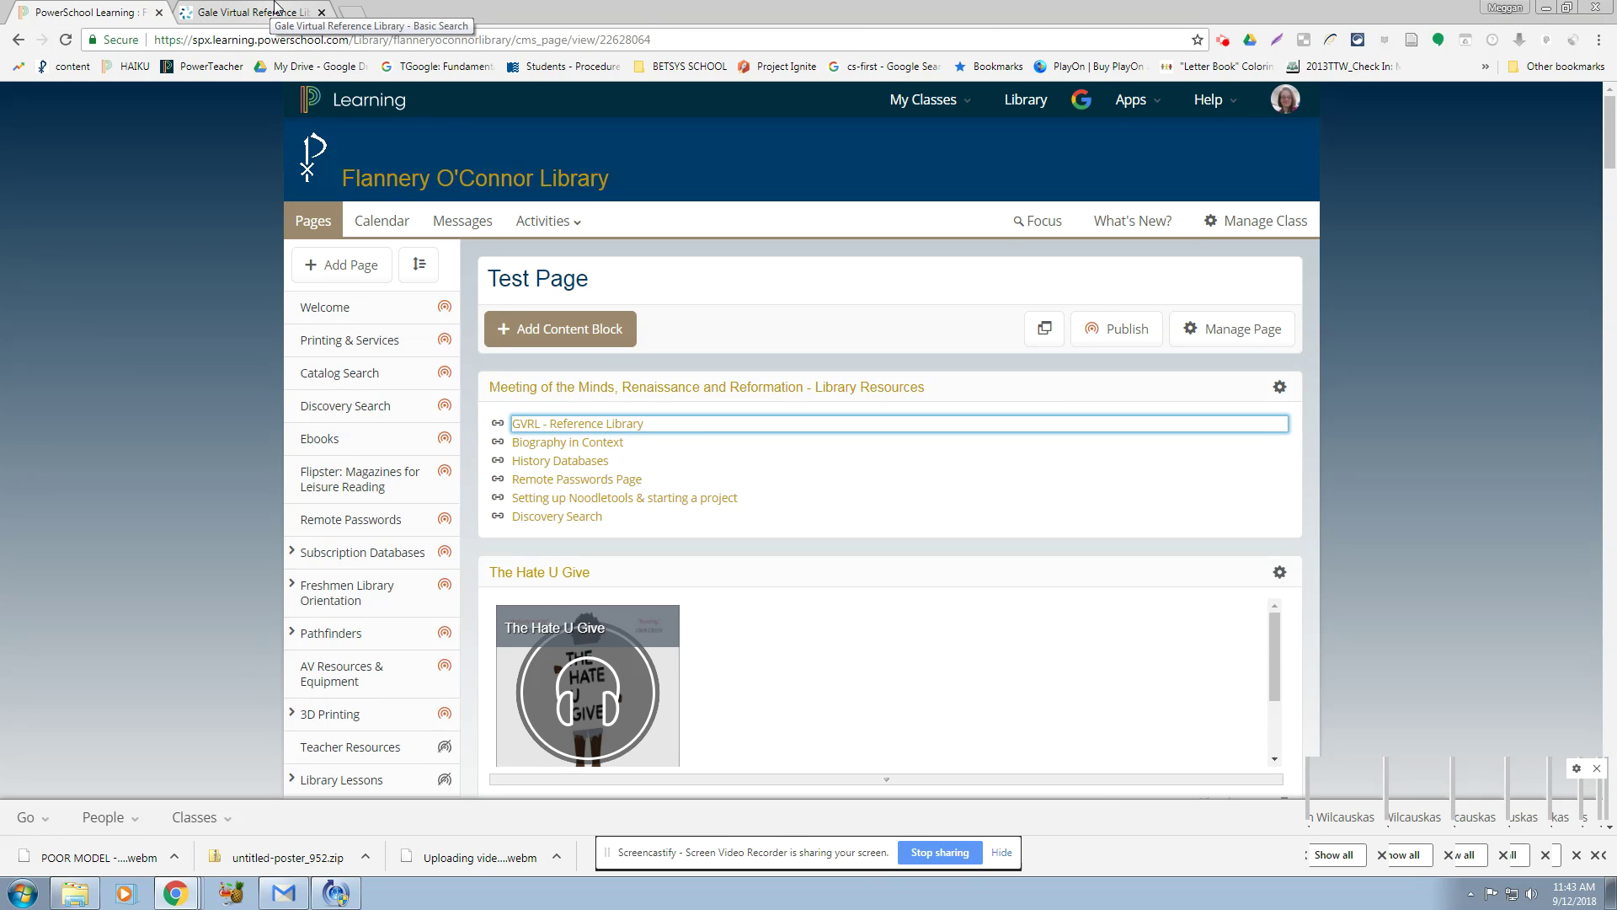
{"action": "left_click", "coordinate": [275, 9]}
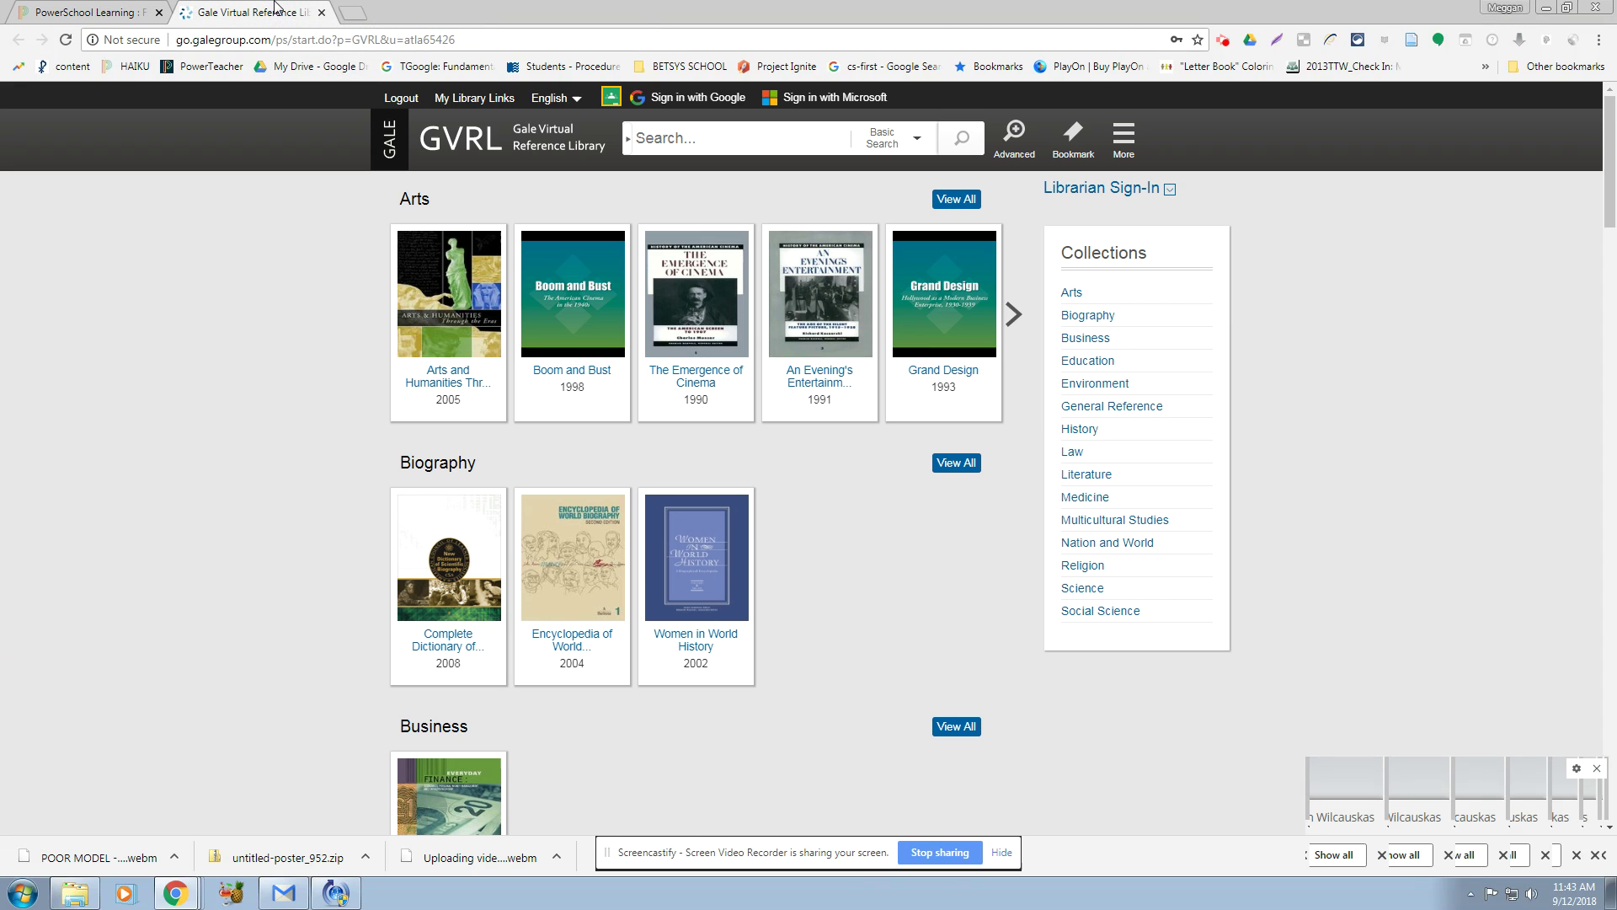
Search GVRL for 'desiderius Erasmus' using the 'Erasmus, Desiderius' subject suggestion.
{"action": "left_click", "coordinate": [827, 149]}
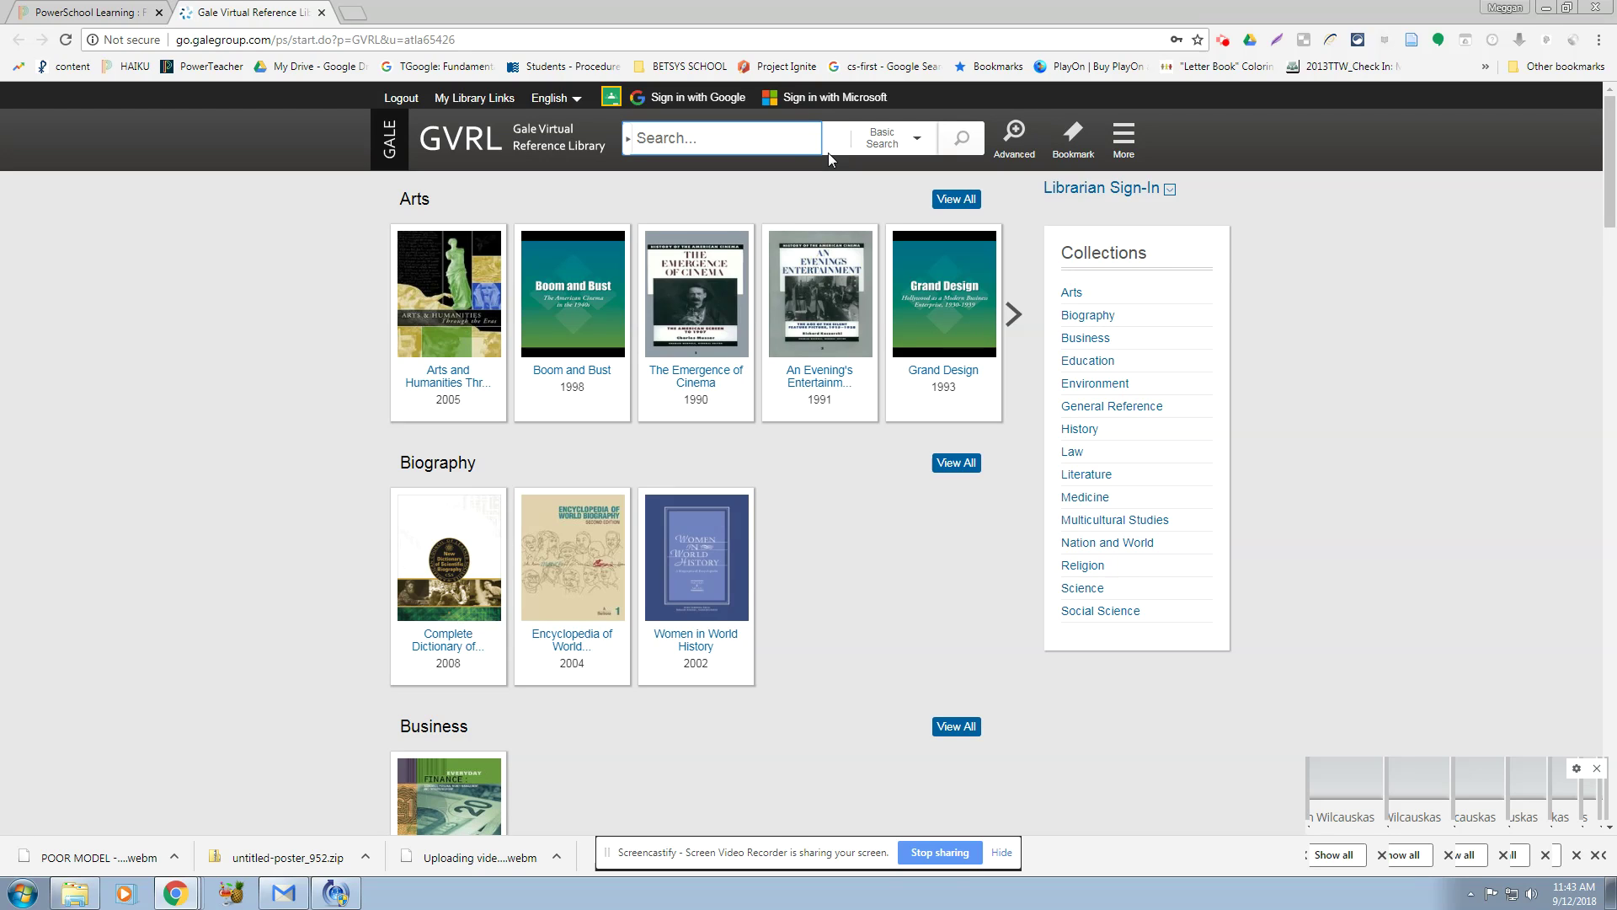
{"action": "type", "text": "desiderius "}
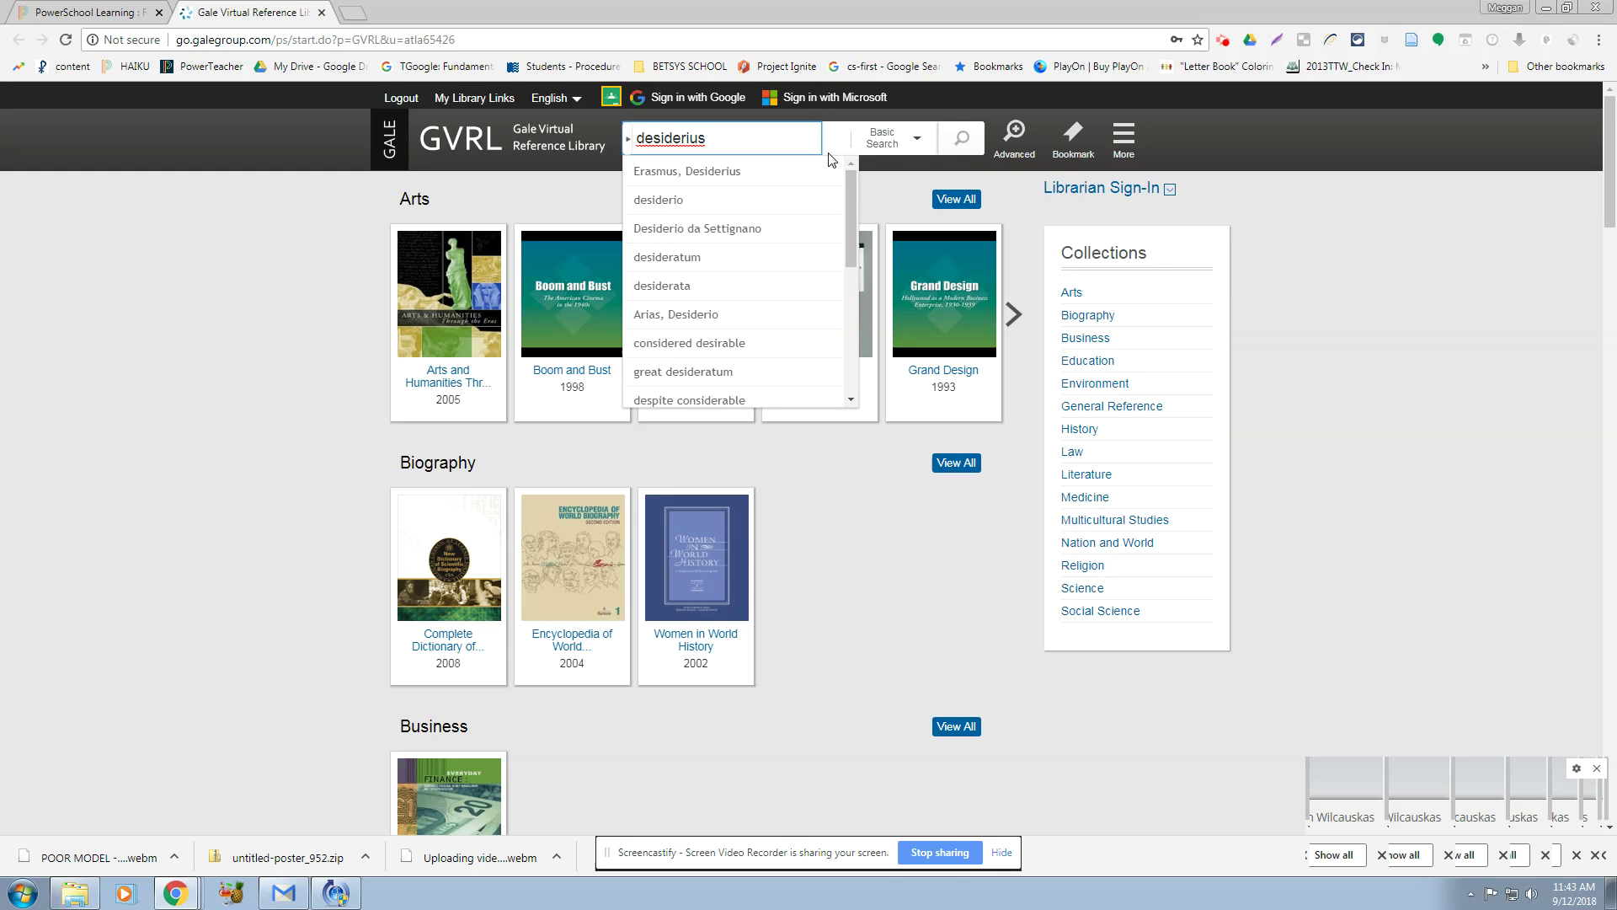
{"action": "type", "text": "Erasmus"}
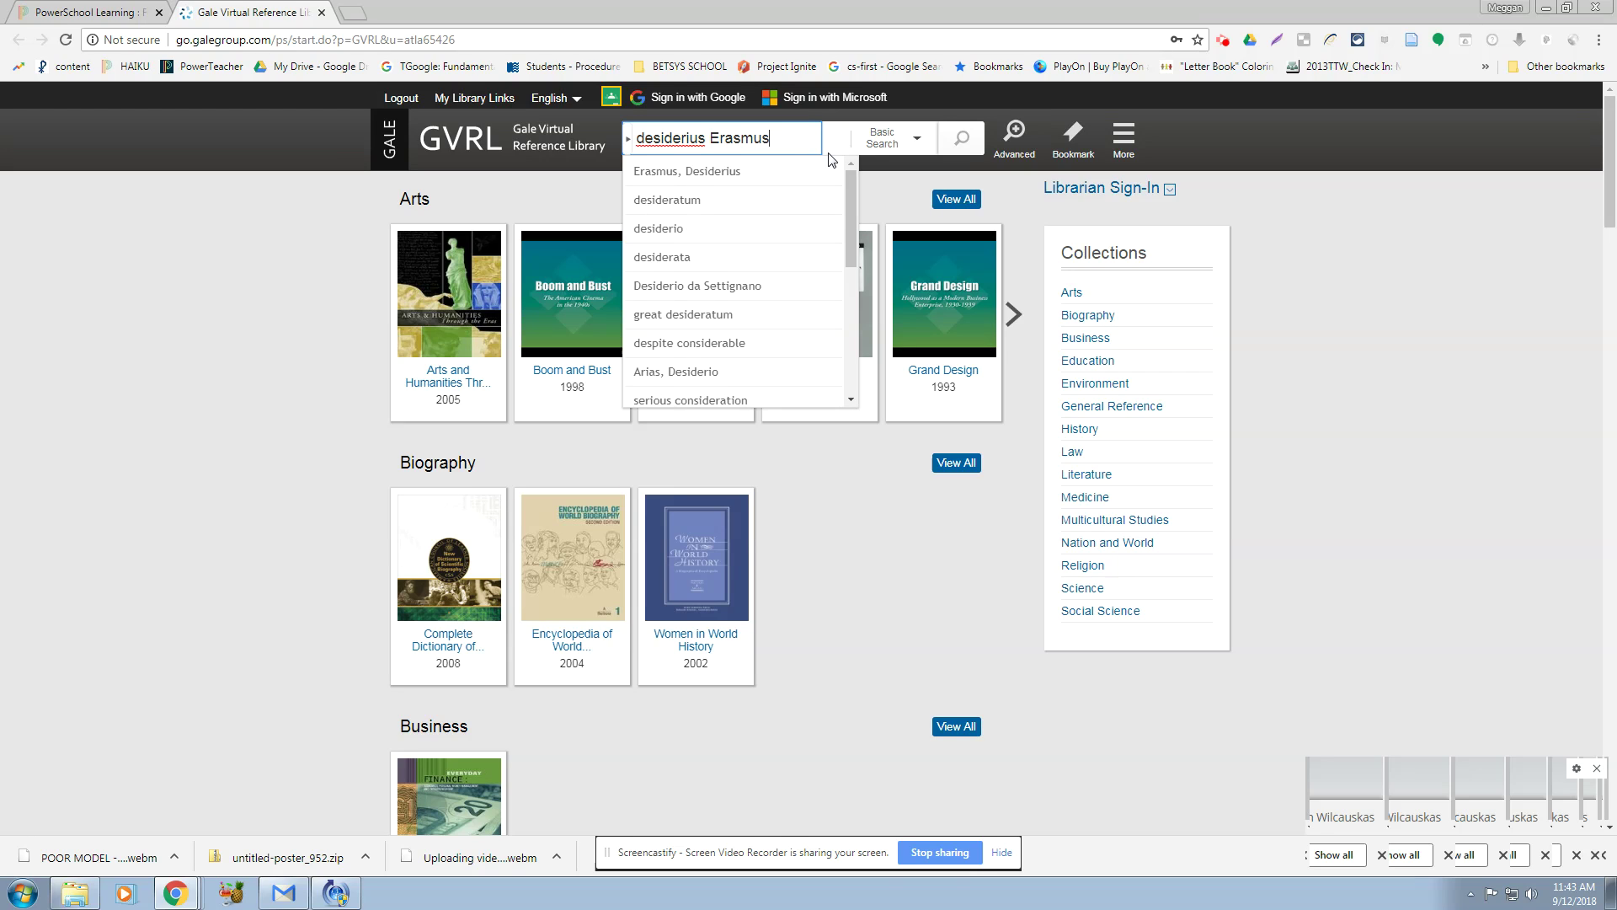
{"action": "left_click", "coordinate": [783, 171]}
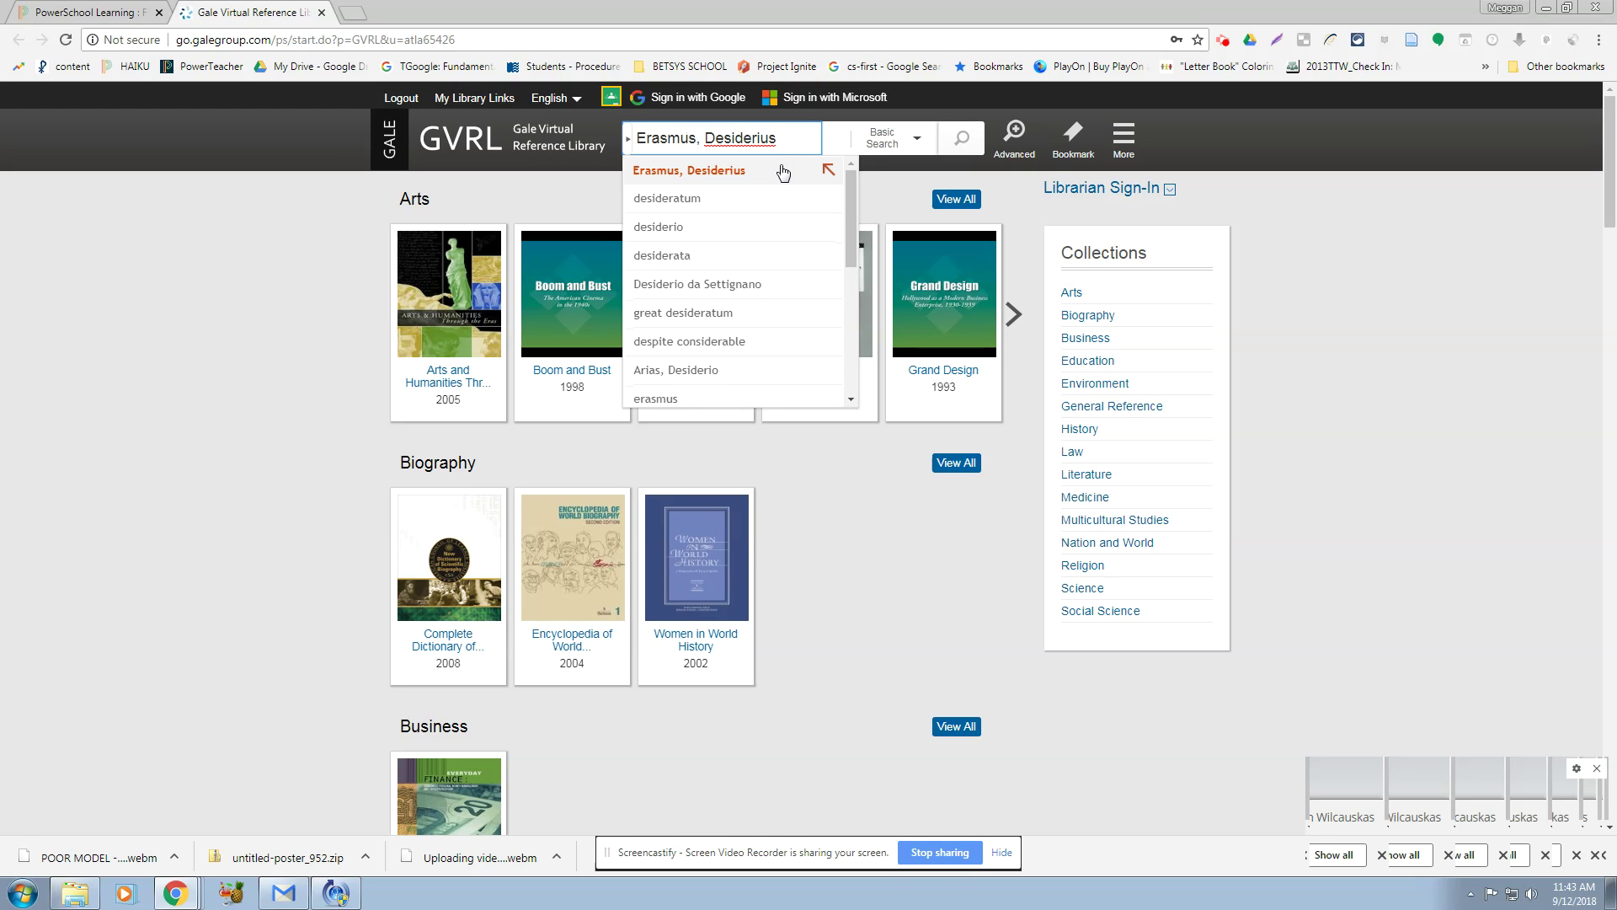
{"action": "left_click", "coordinate": [963, 141]}
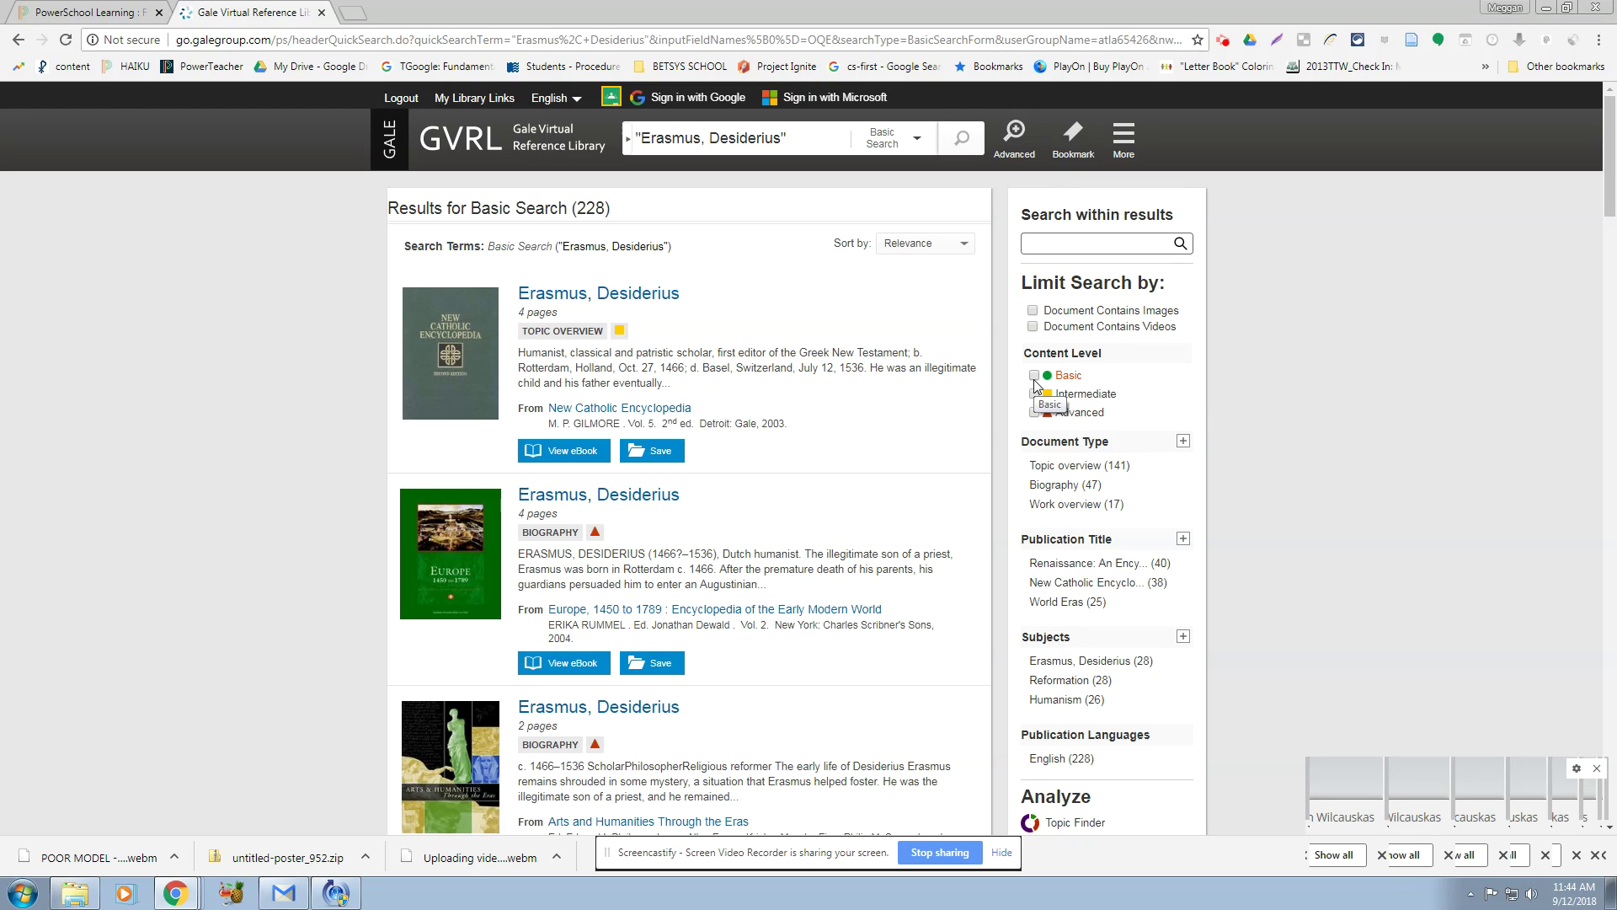
Limit results to Intermediate and Advanced content levels, then open the New Catholic Encyclopedia article.
{"action": "left_click", "coordinate": [1035, 394]}
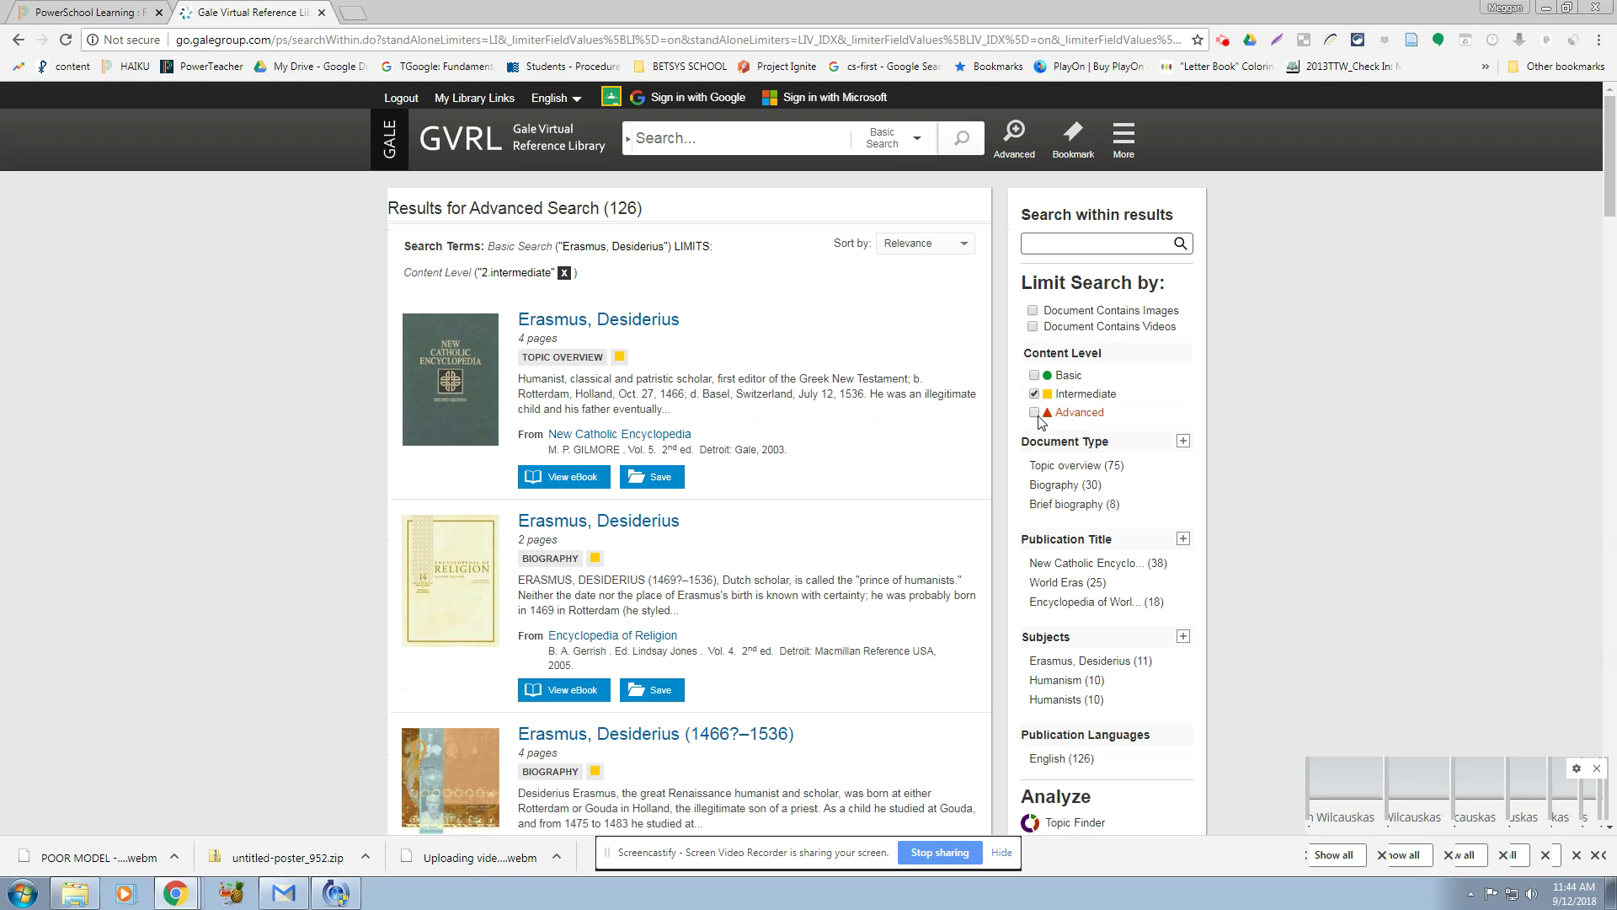
{"action": "left_click", "coordinate": [1036, 413]}
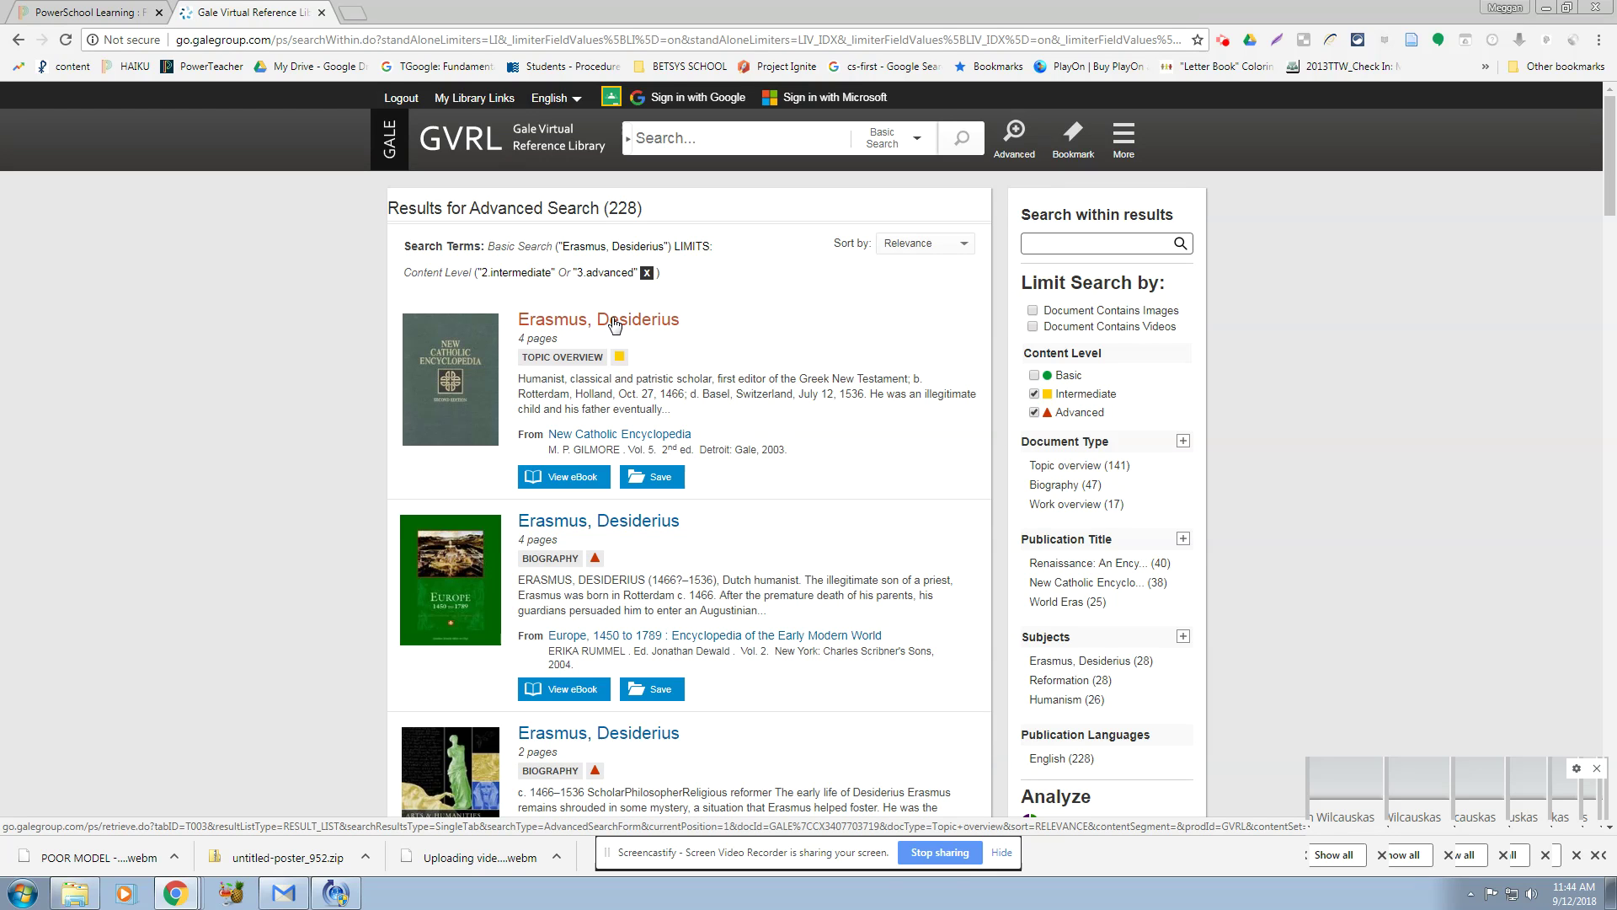
{"action": "left_click", "coordinate": [614, 325]}
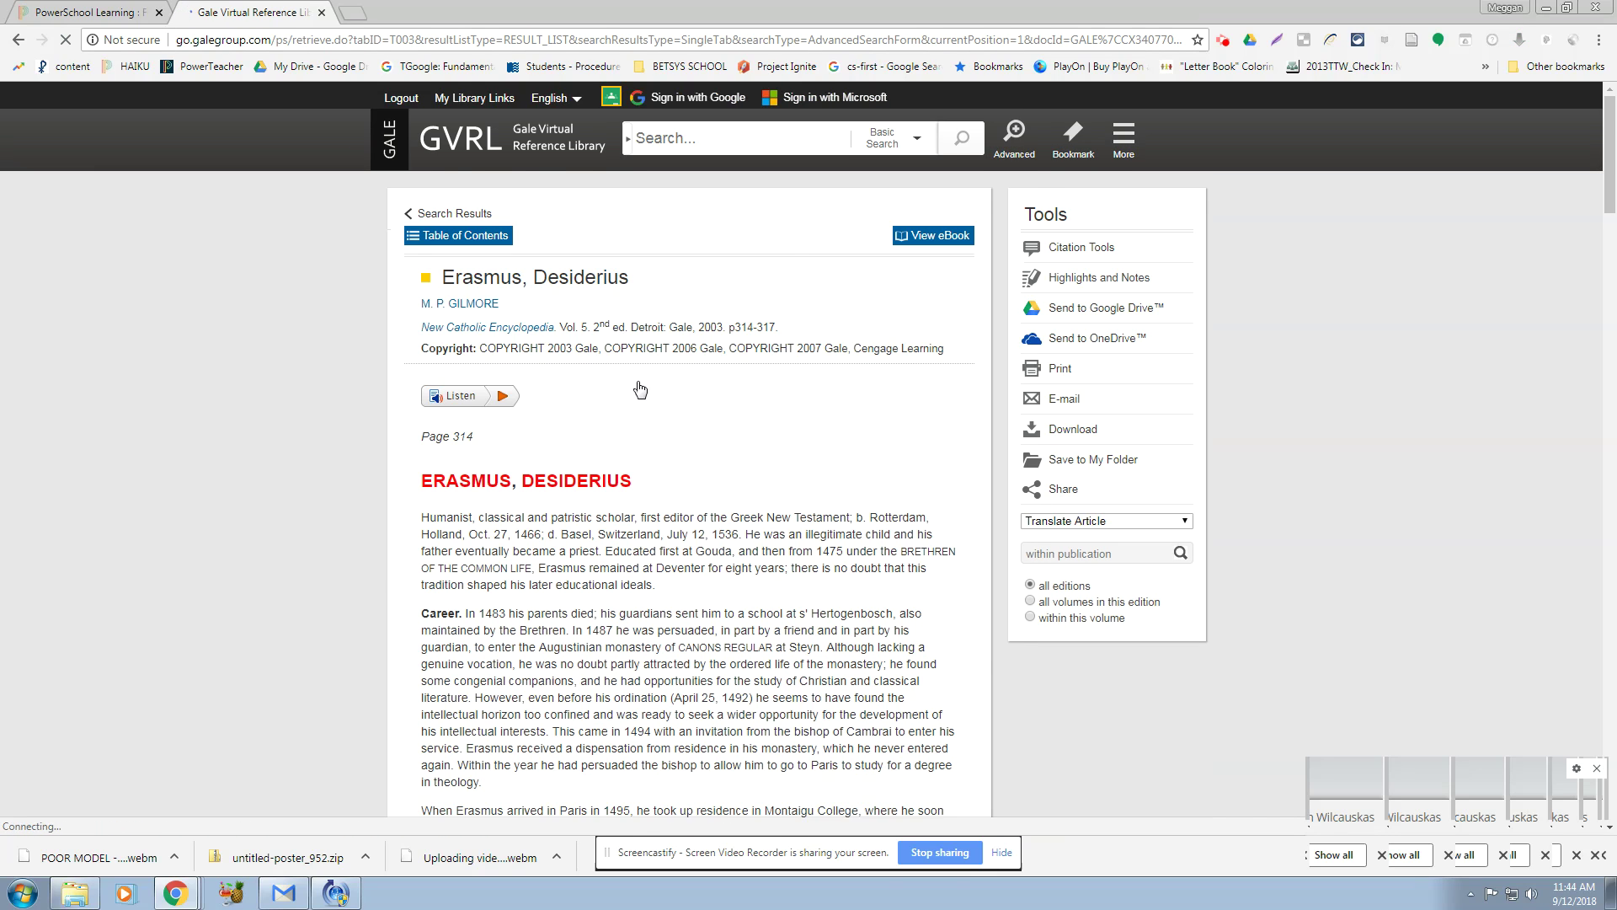
Send the Erasmus article to Google Drive using the school Google account.
{"action": "left_click", "coordinate": [1111, 308]}
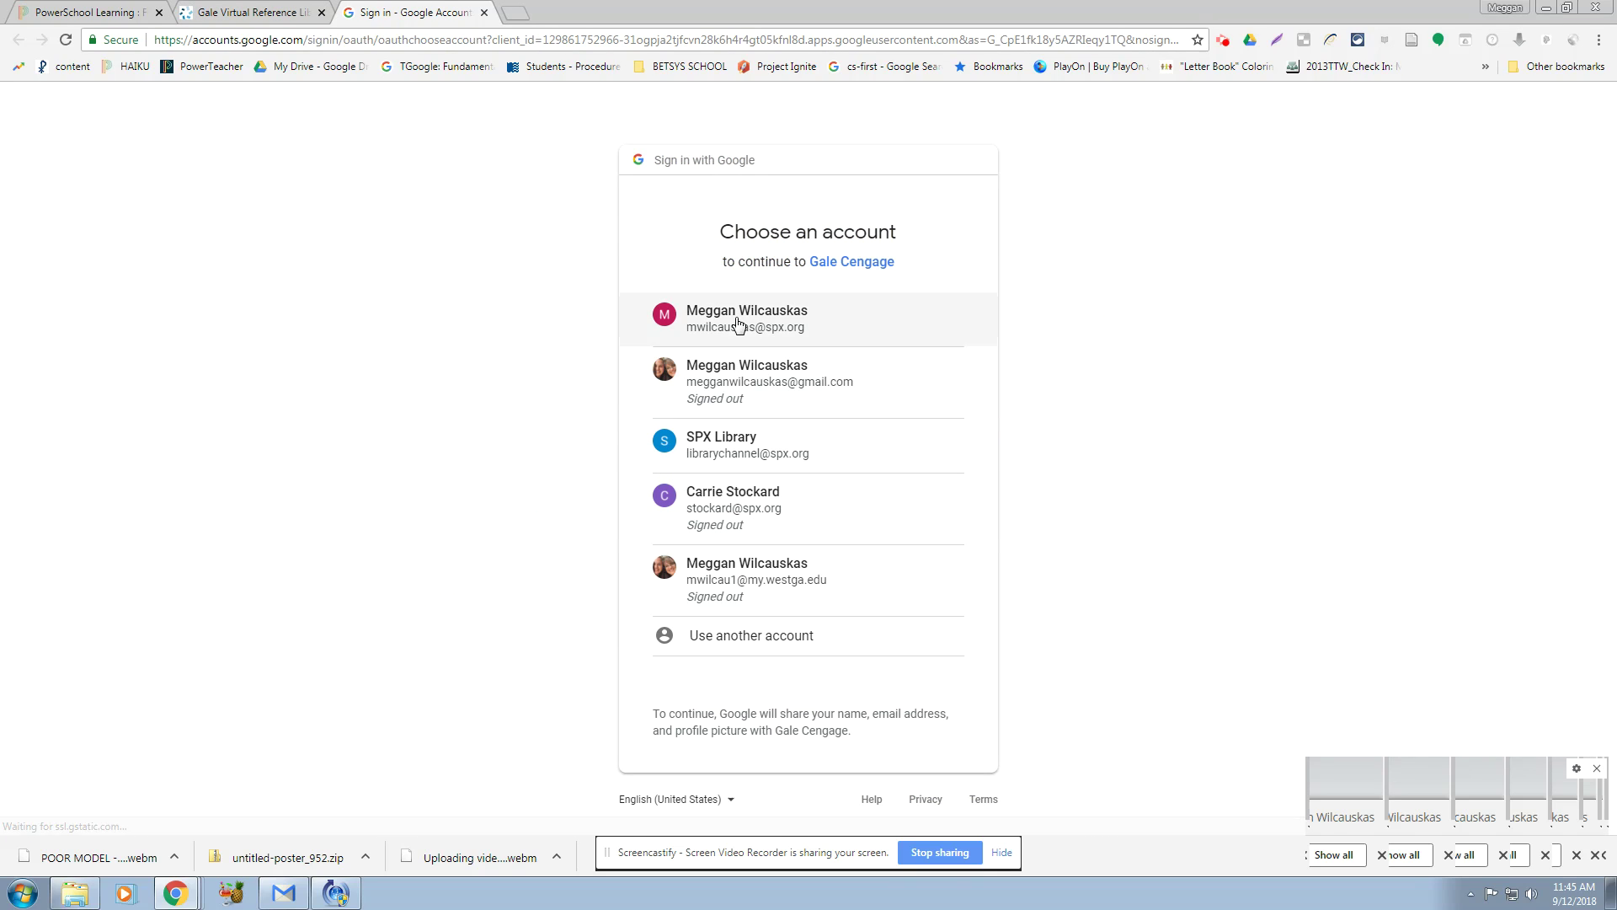
{"action": "left_click", "coordinate": [738, 324]}
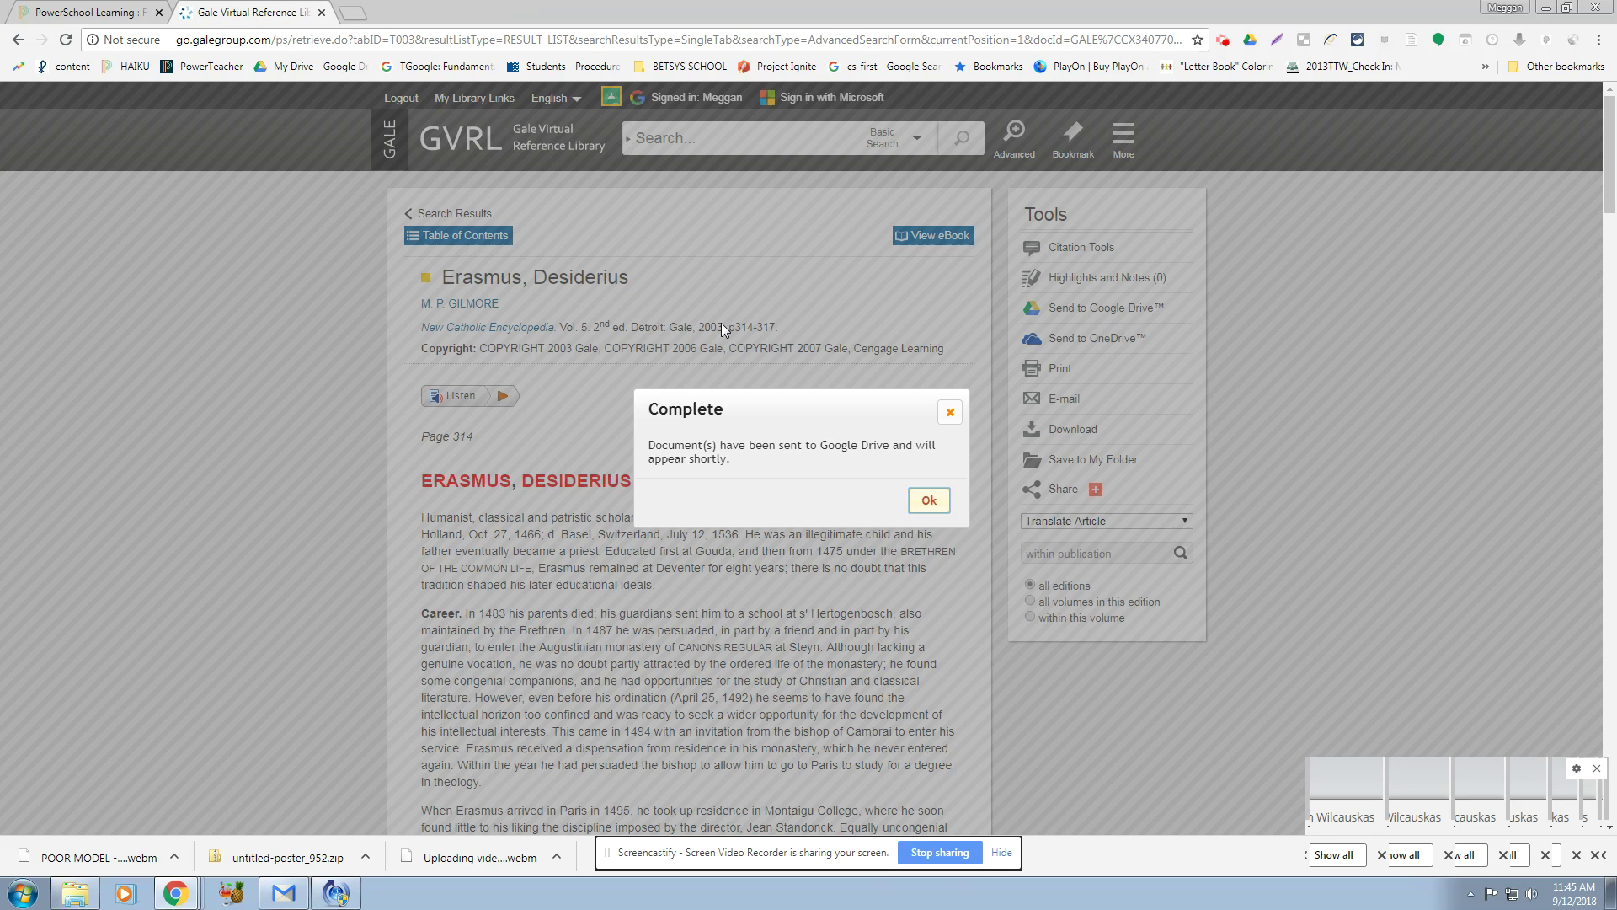
{"action": "left_click", "coordinate": [928, 499]}
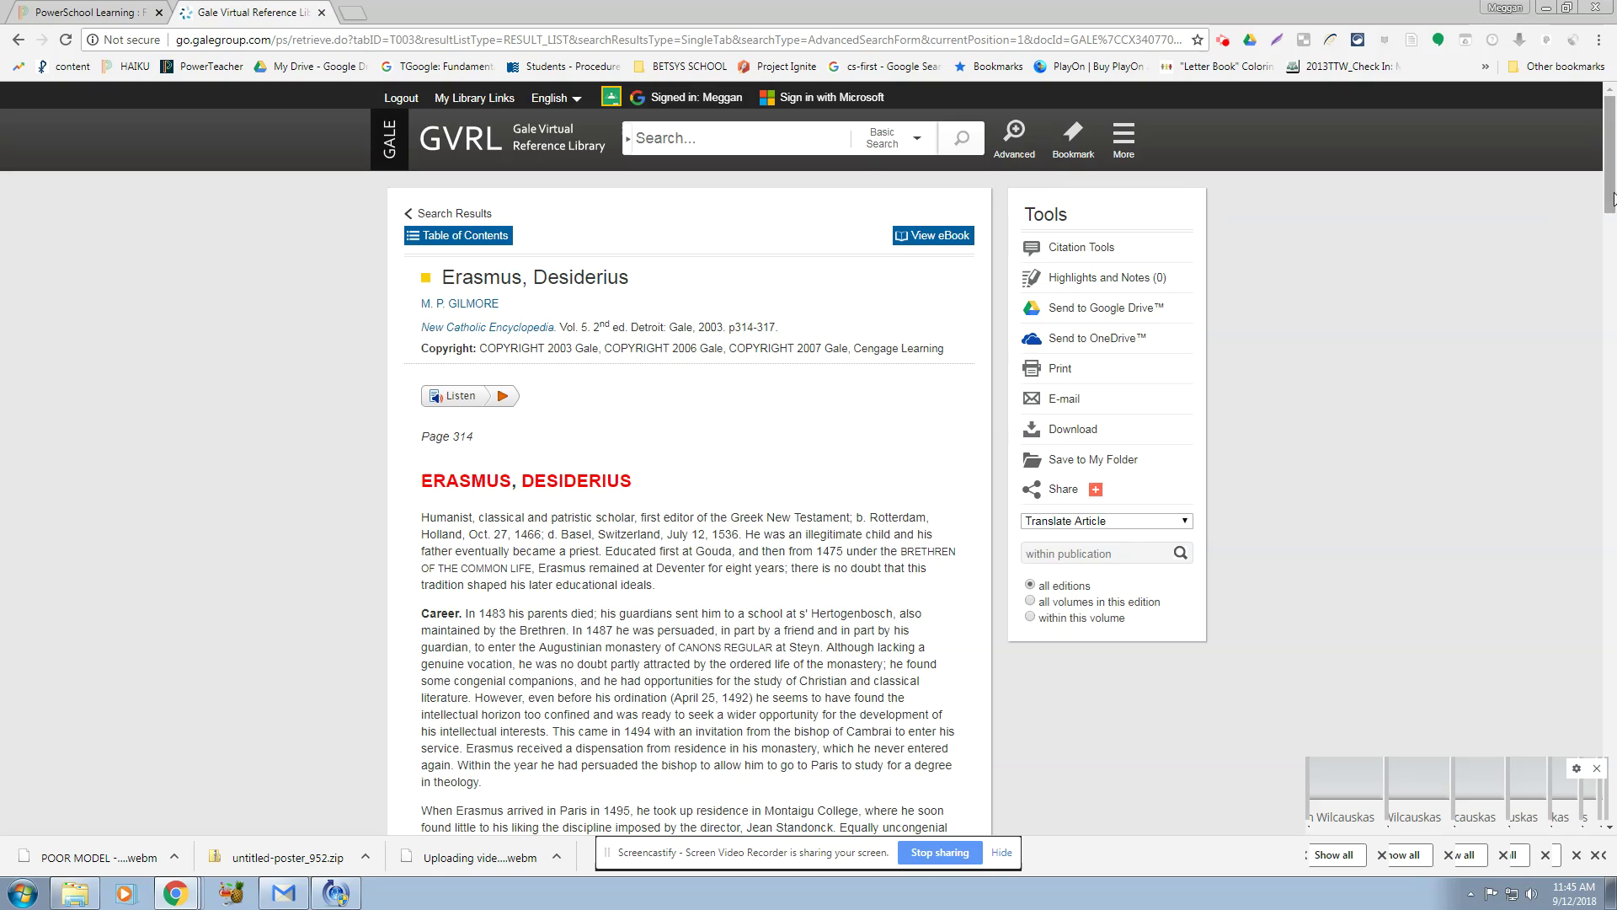
{"action": "mouse_move", "coordinate": [1609, 151]}
{"action": "left_mouse_down"}
{"action": "mouse_move", "coordinate": [1609, 770]}
{"action": "mouse_move", "coordinate": [1609, 144]}
{"action": "left_mouse_up"}
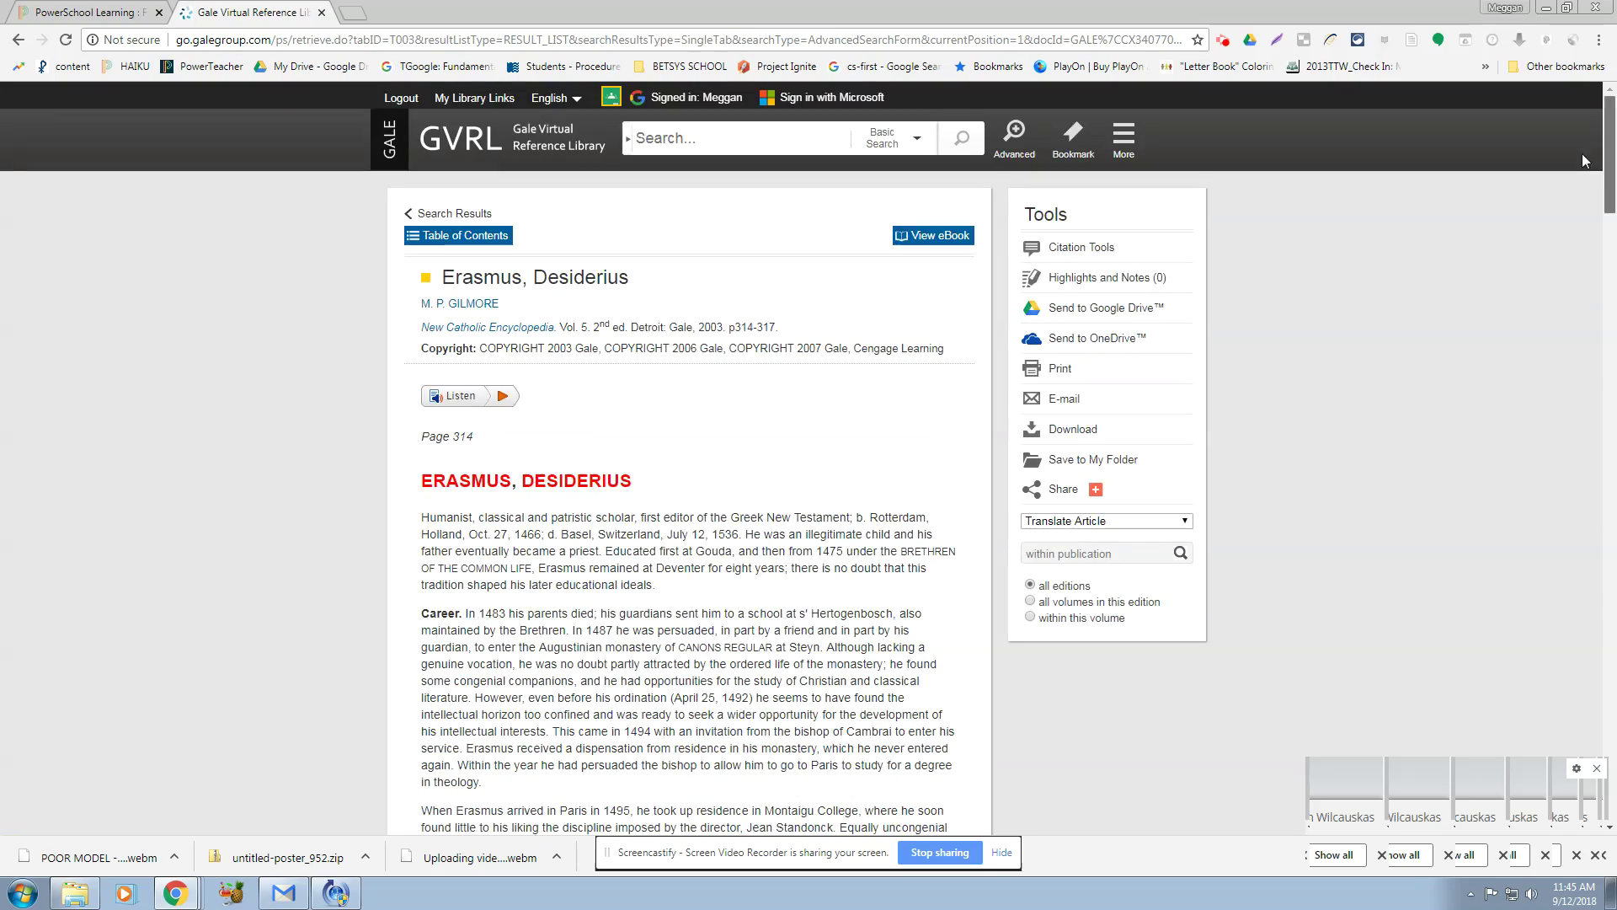
{"action": "left_click", "coordinate": [1052, 250]}
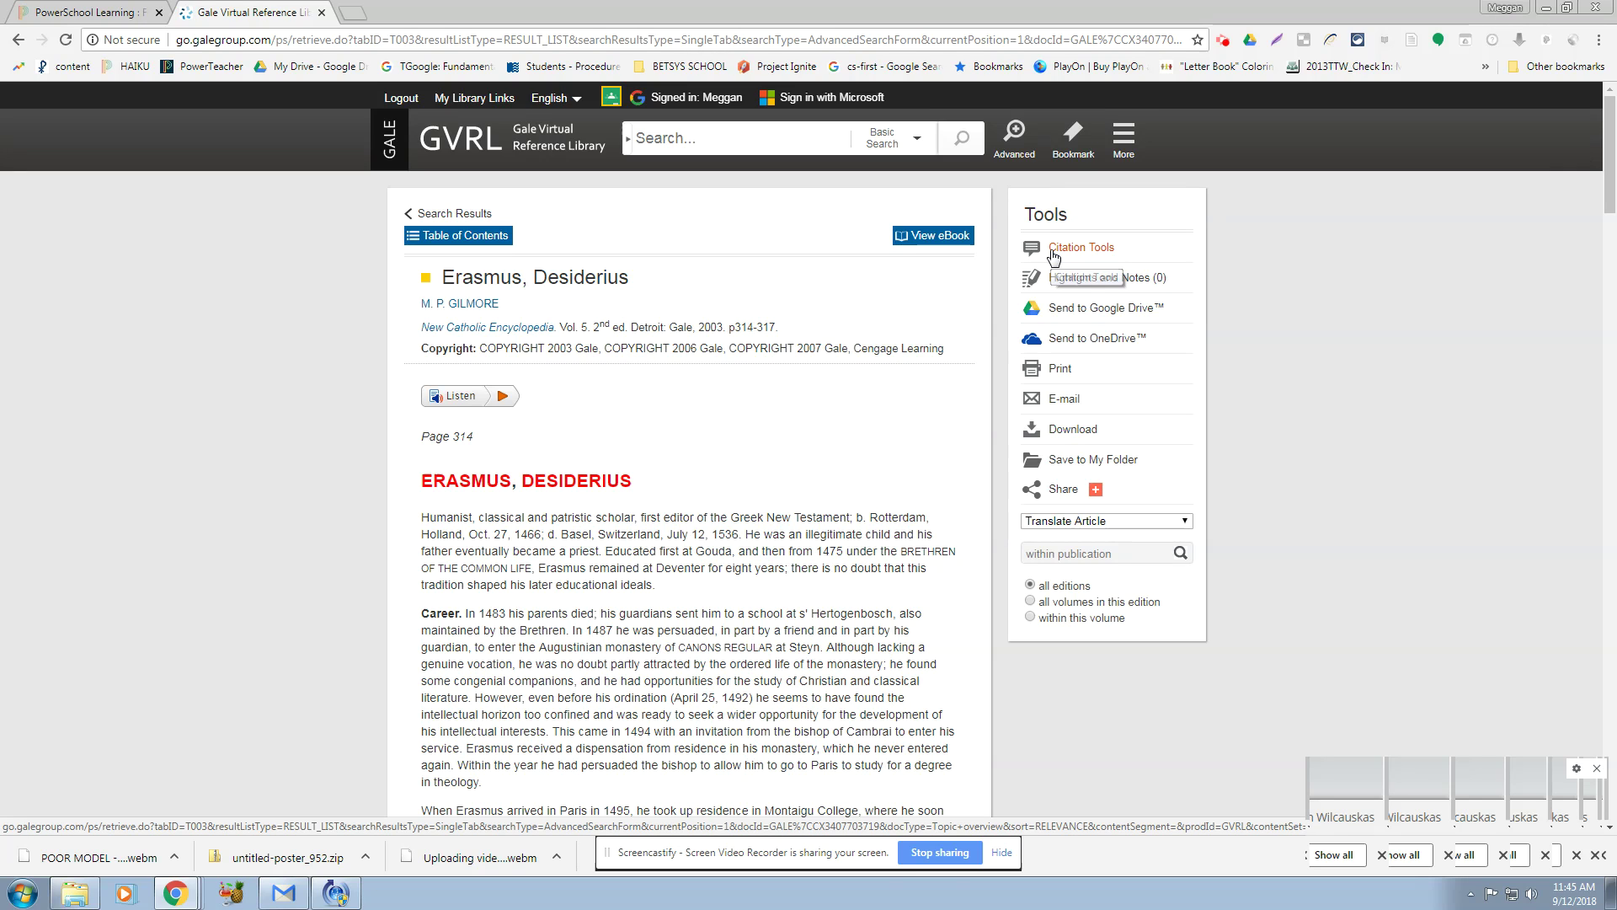
{"action": "left_click", "coordinate": [526, 363]}
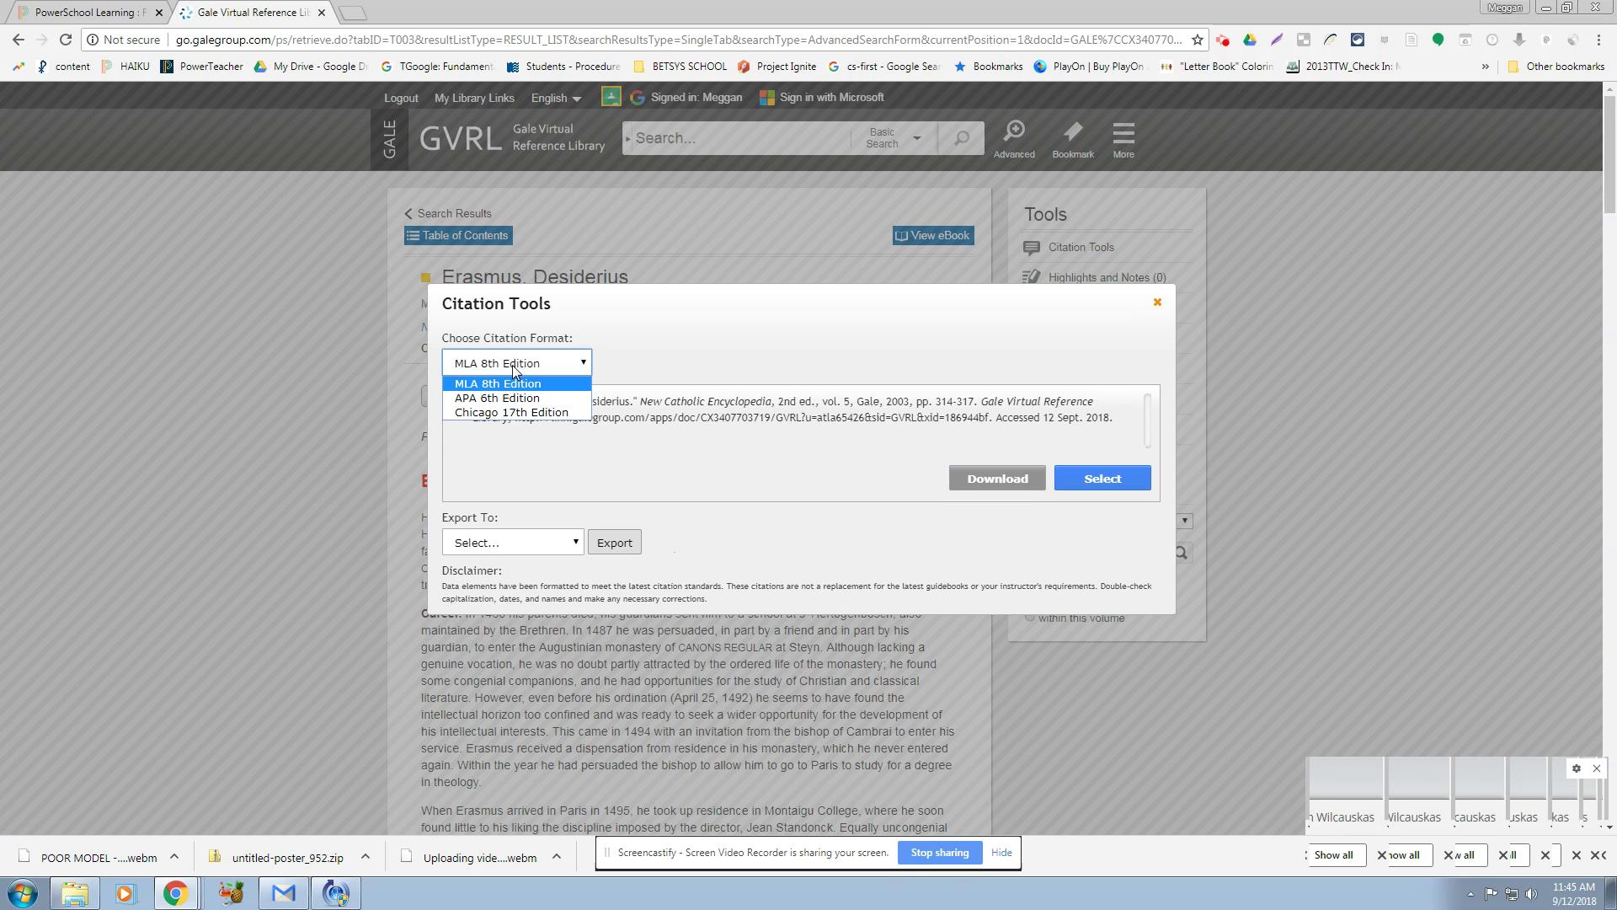
{"action": "left_click", "coordinate": [514, 413]}
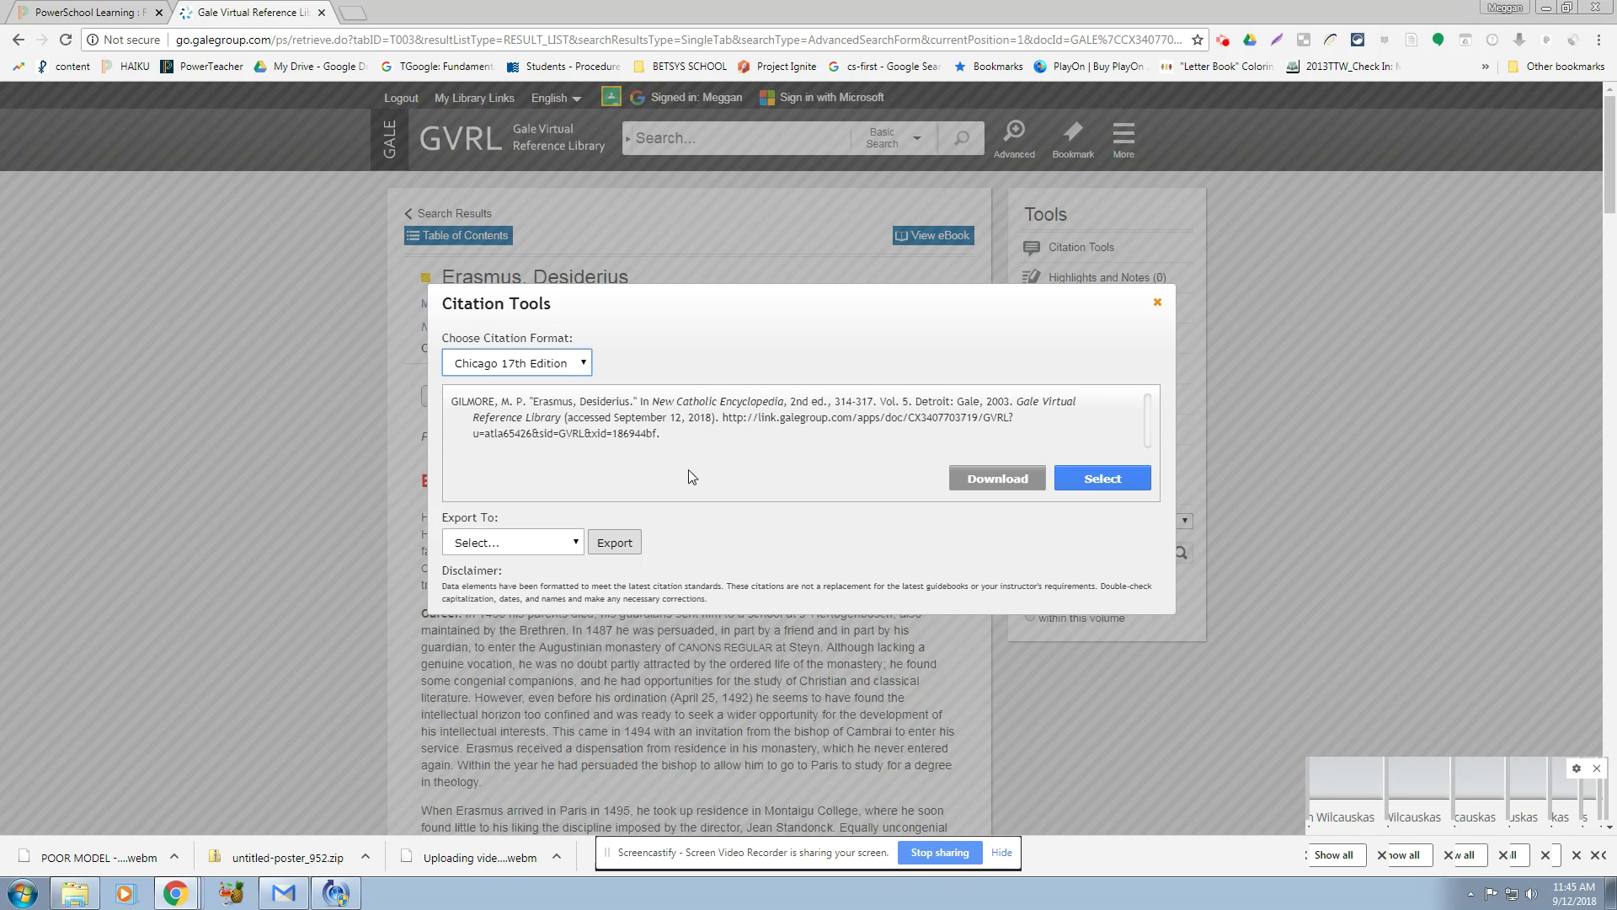
{"action": "left_click_drag", "start_coordinate": [723, 416], "coordinate": [696, 455]}
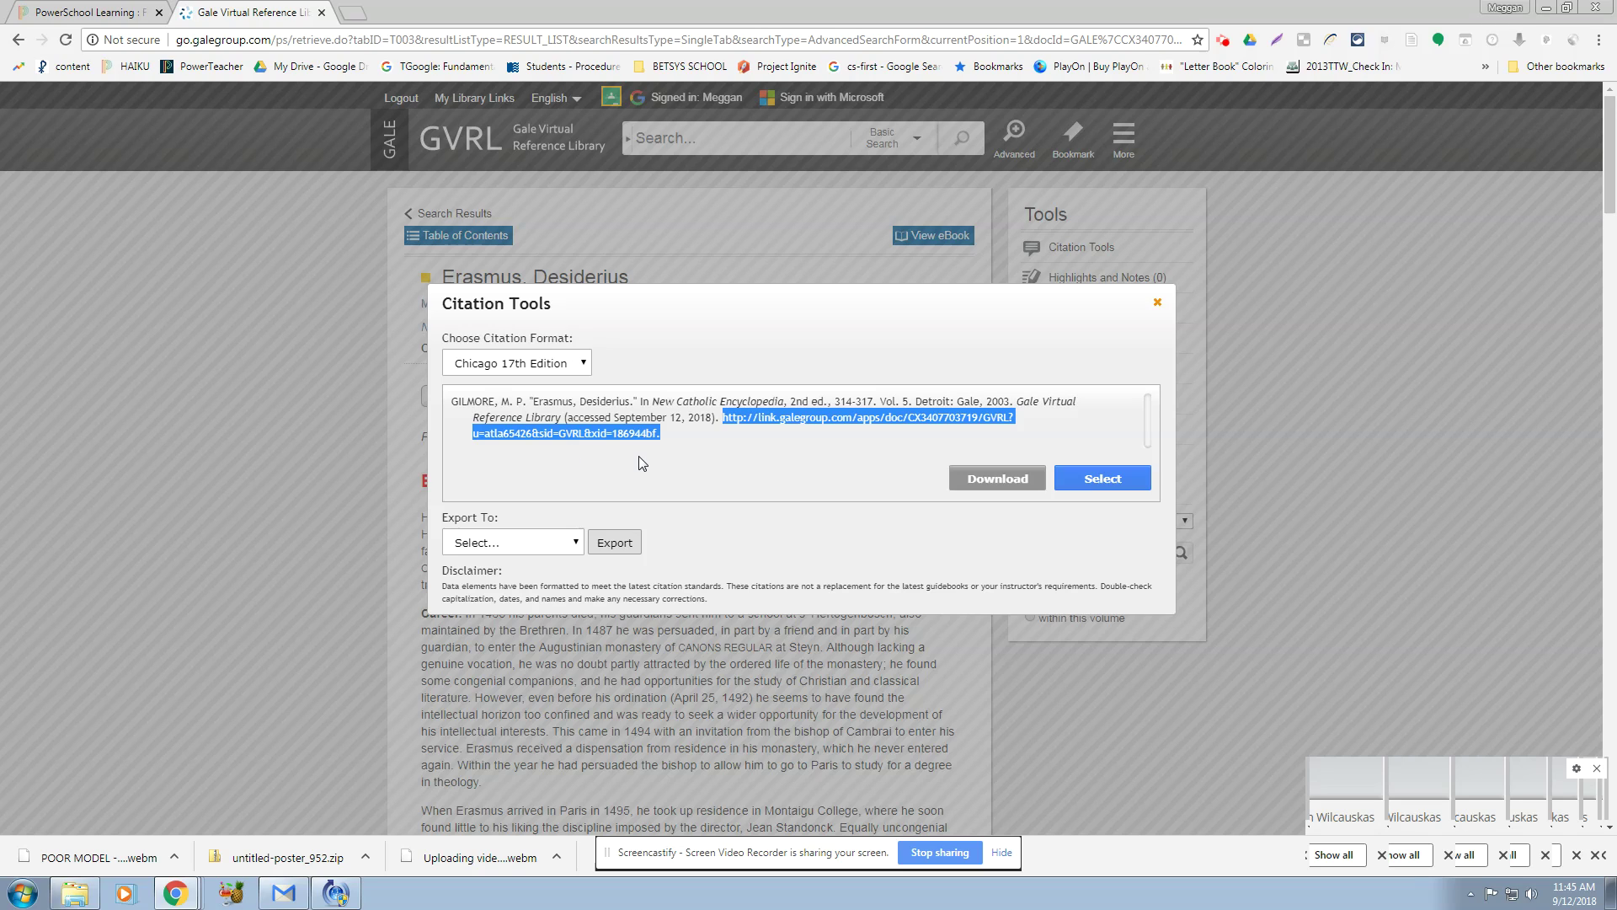
{"action": "left_click_drag", "start_coordinate": [684, 429], "coordinate": [446, 411]}
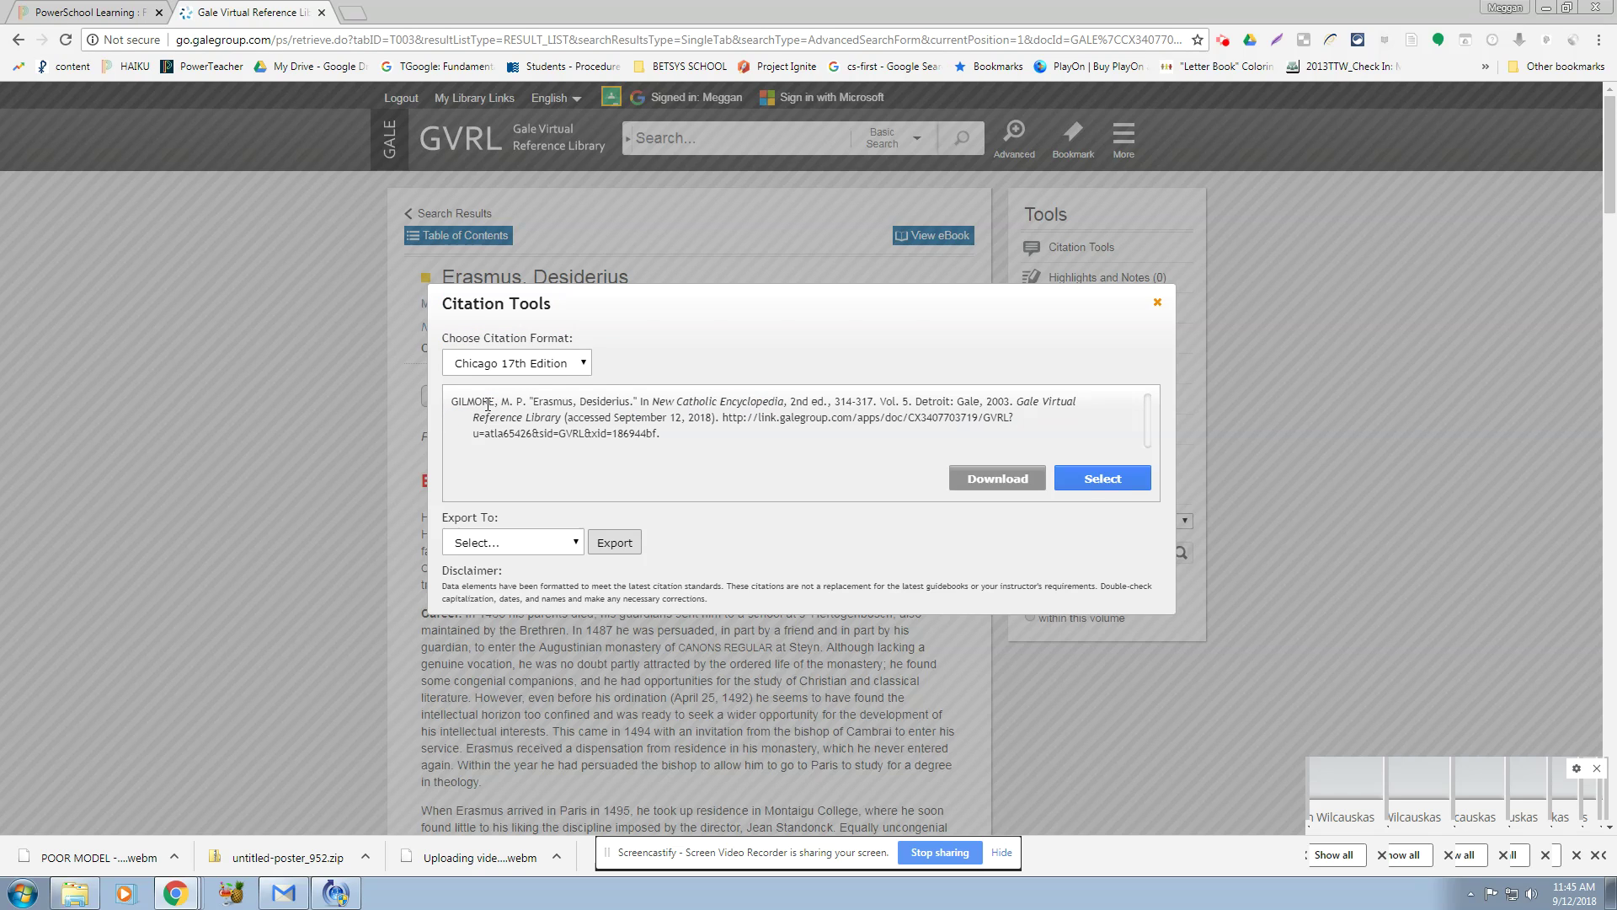
{"action": "left_click", "coordinate": [488, 403]}
{"action": "left_click_drag", "start_coordinate": [456, 403], "coordinate": [498, 400]}
{"action": "left_click", "coordinate": [669, 428]}
{"action": "left_click", "coordinate": [578, 542]}
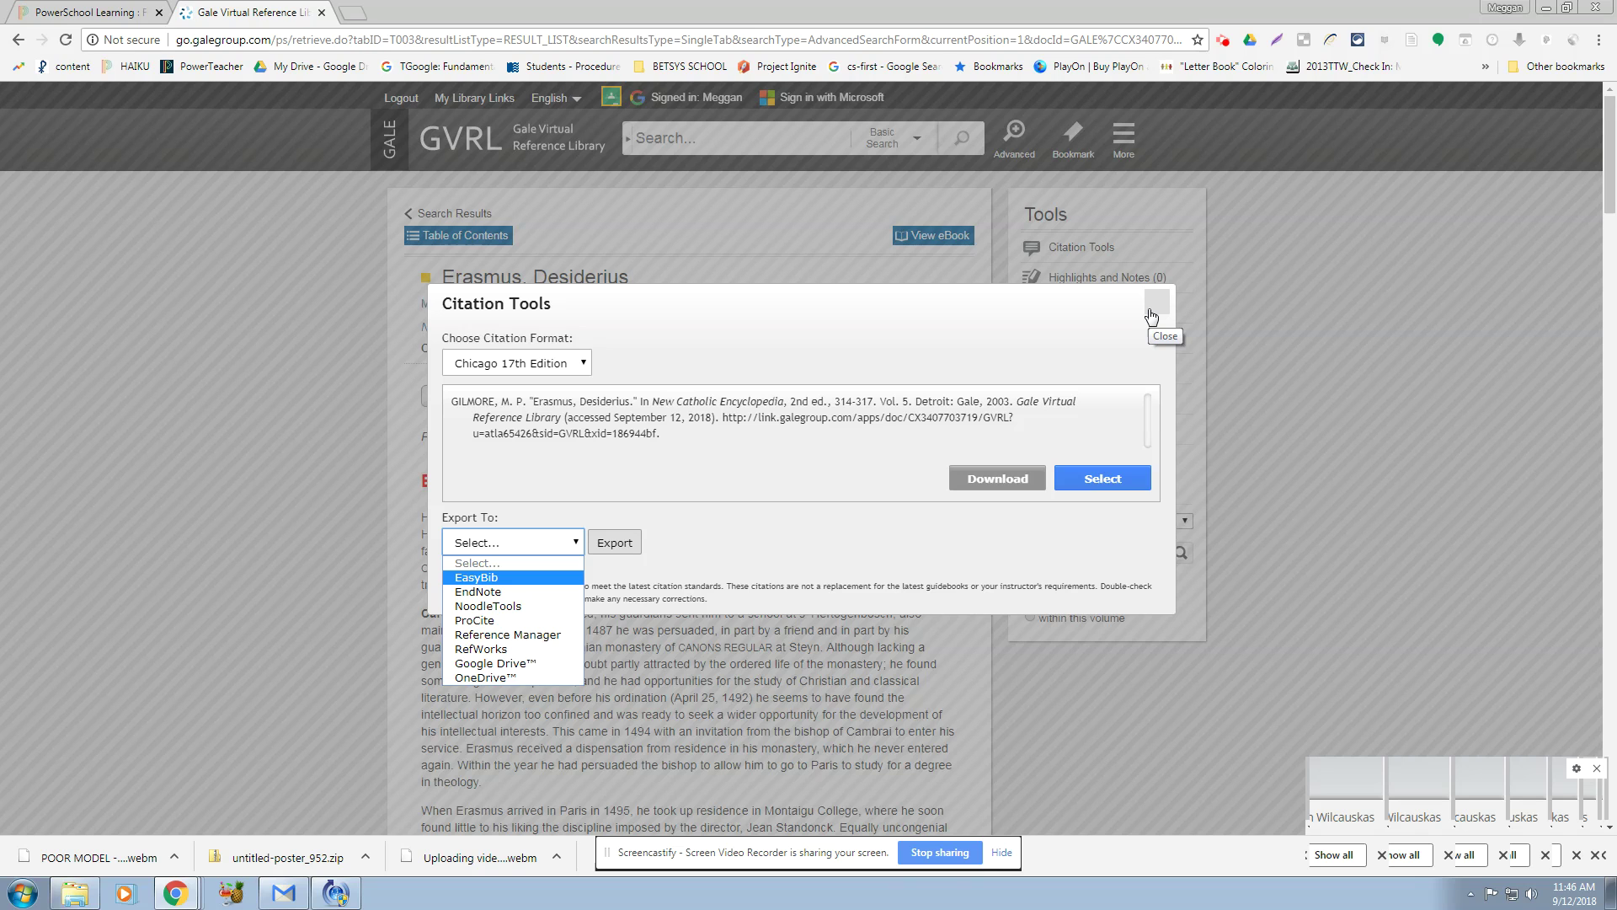
{"action": "left_click", "coordinate": [1152, 317]}
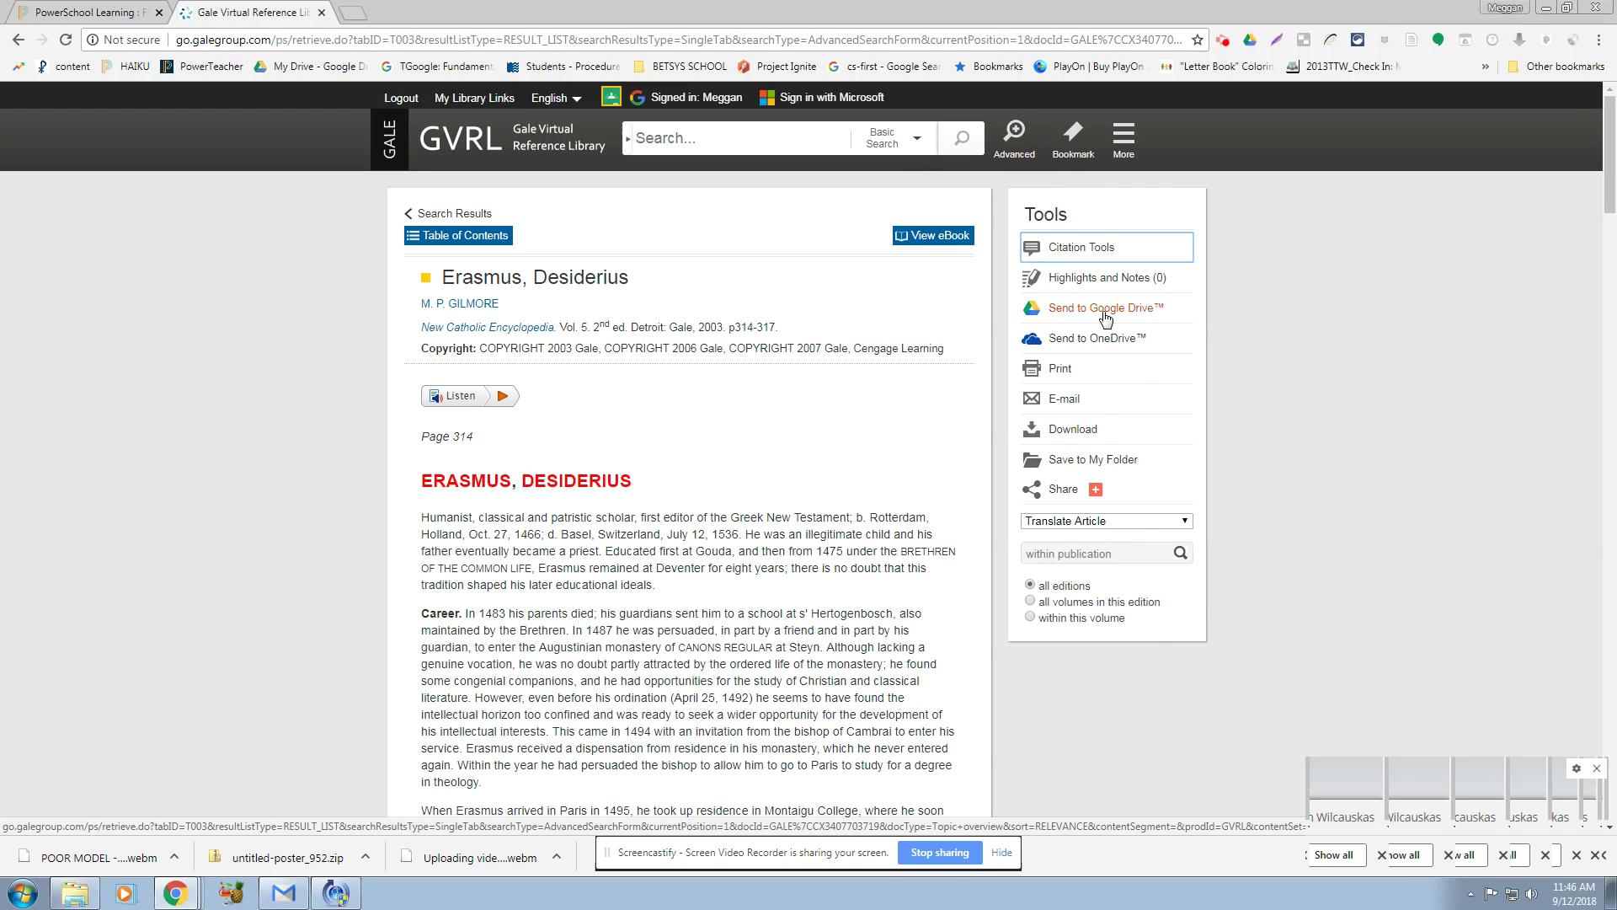
Return to the GVRL results, then open Biography in Context from the library Test Page.
{"action": "left_click", "coordinate": [18, 39]}
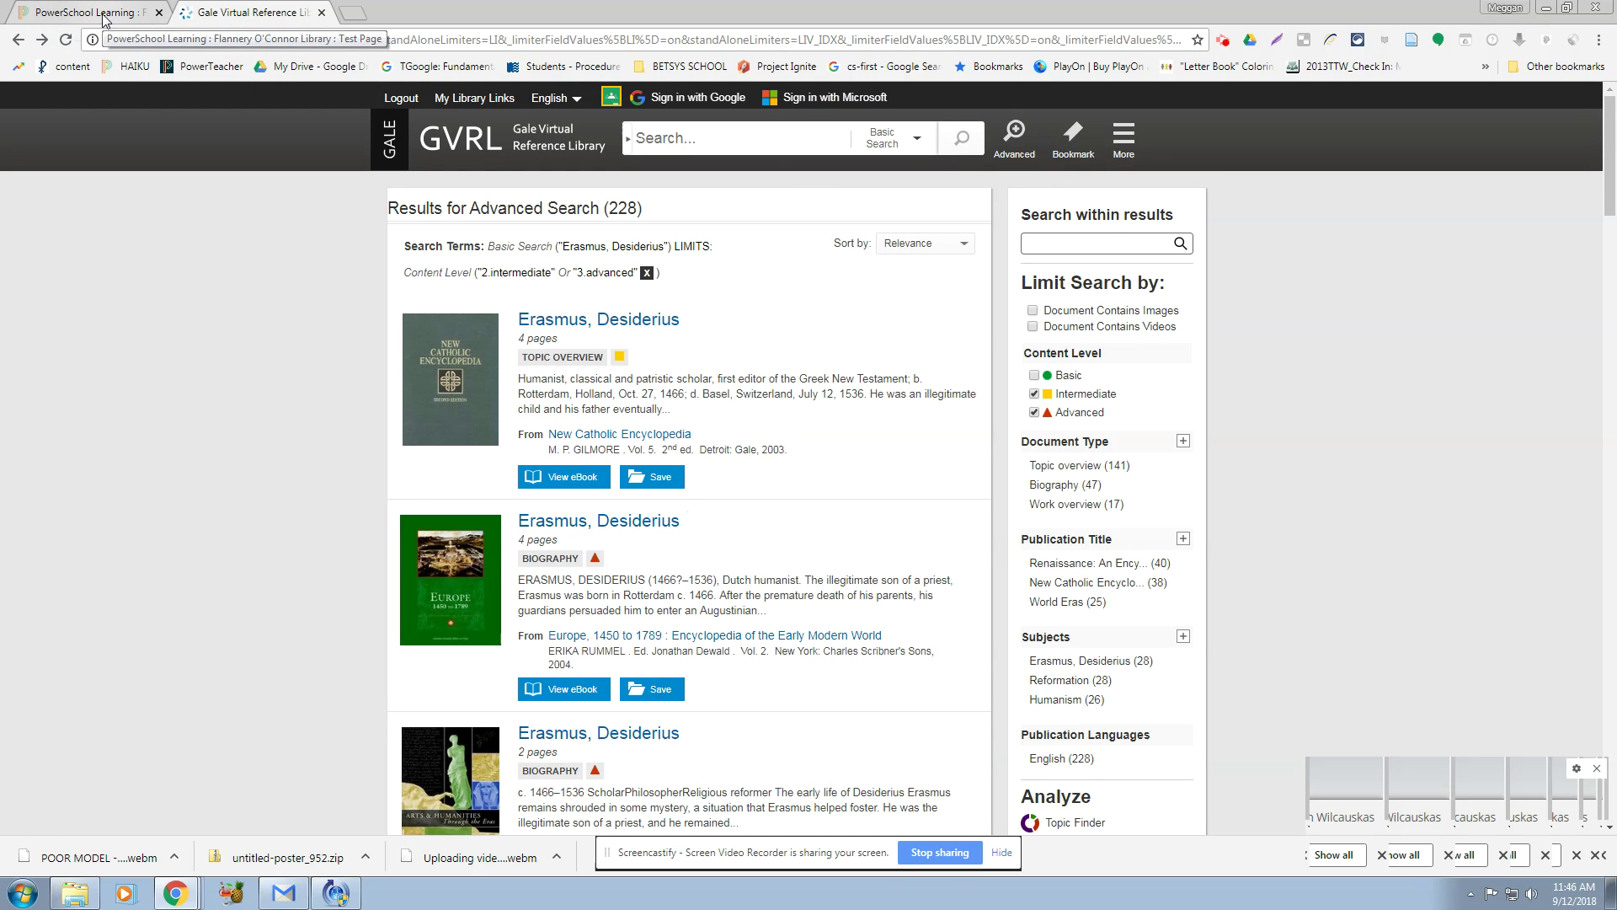
{"action": "left_click", "coordinate": [103, 17]}
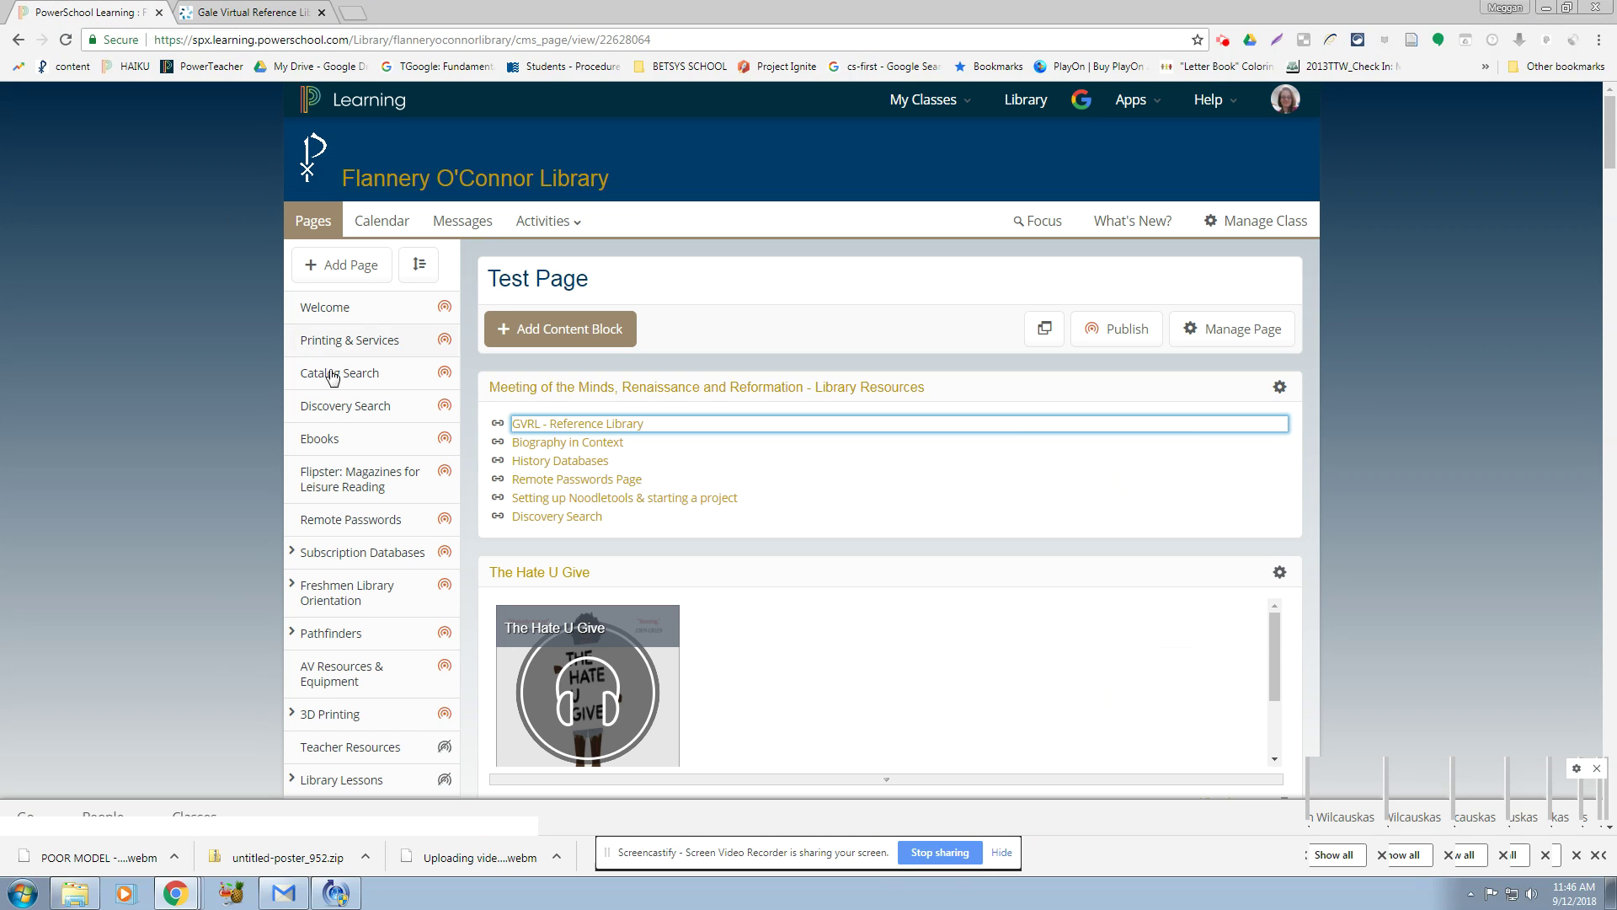
{"action": "left_click", "coordinate": [573, 443]}
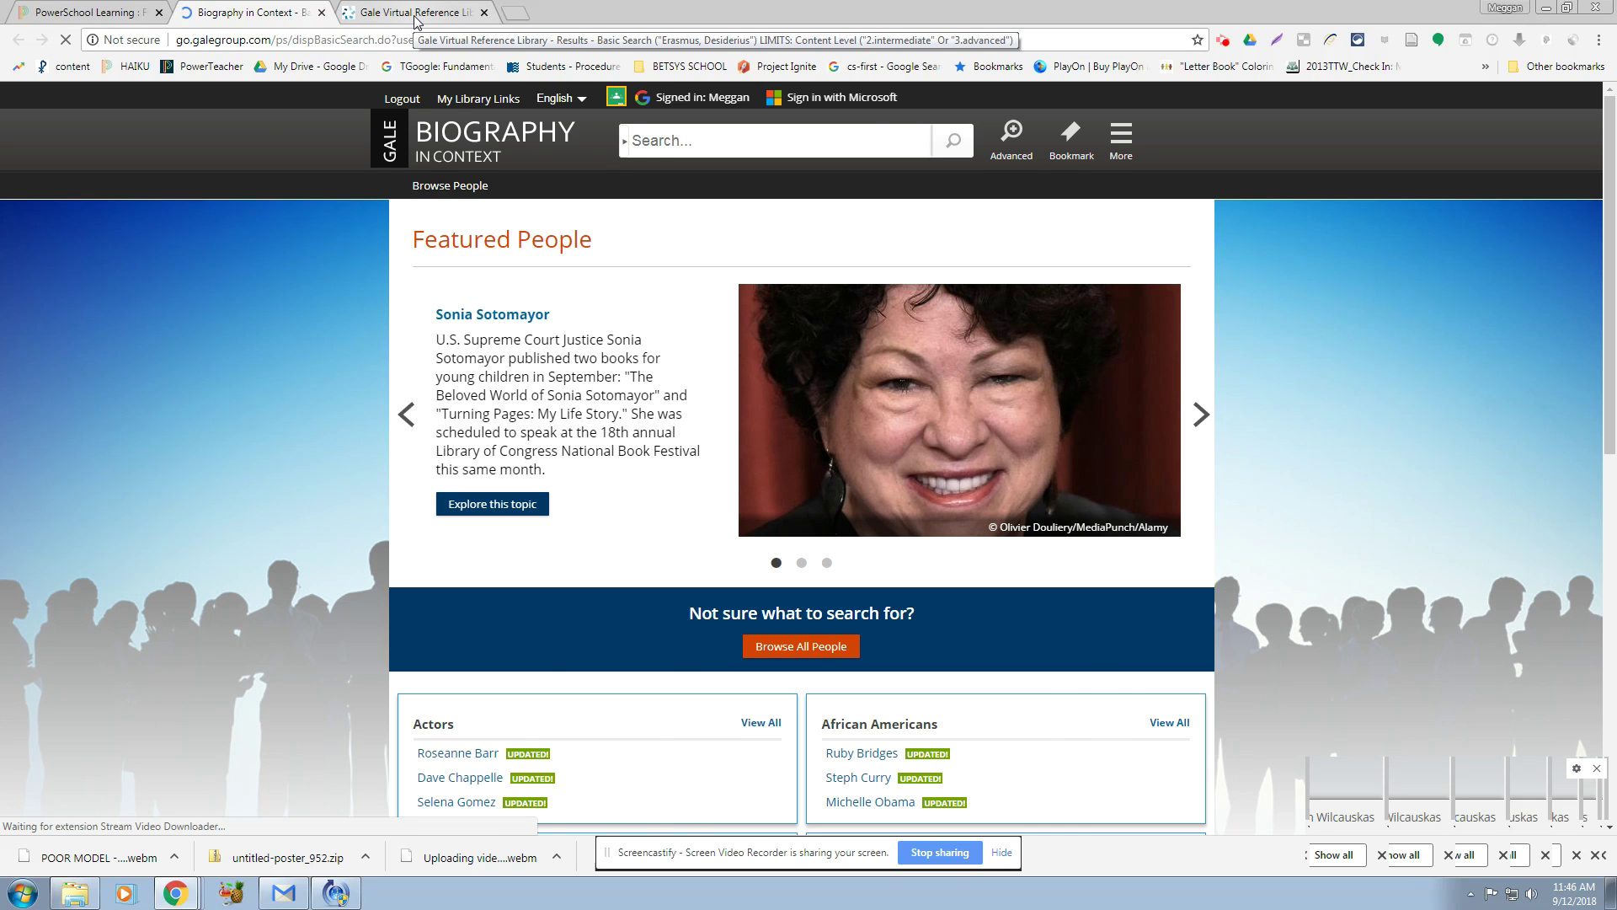
{"action": "left_click", "coordinate": [415, 15]}
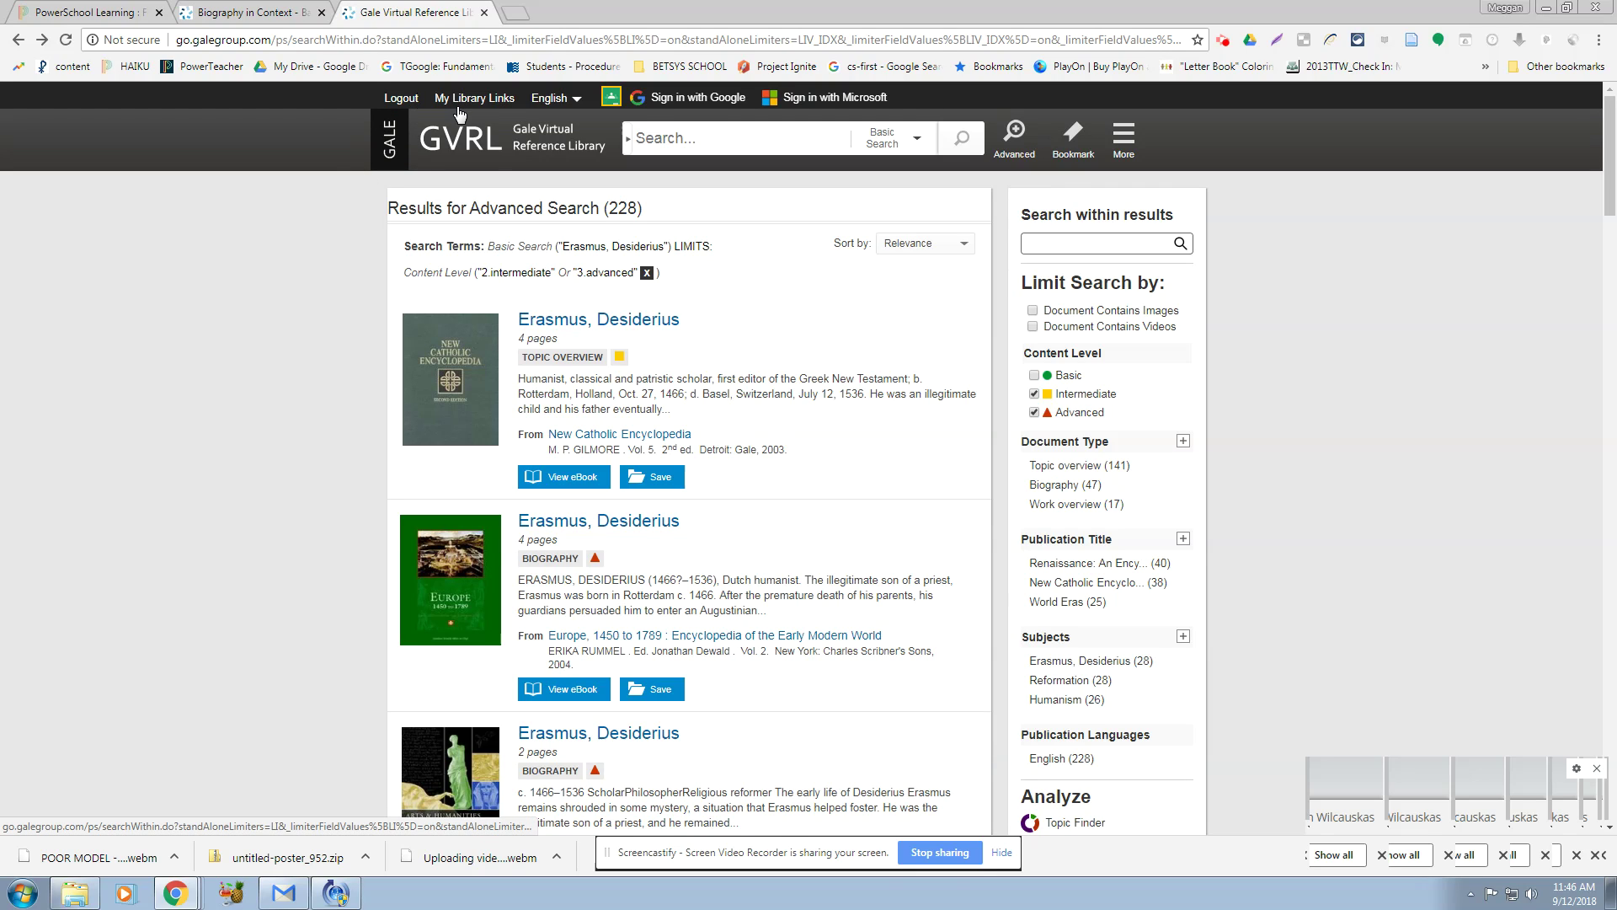
{"action": "left_click", "coordinate": [233, 14]}
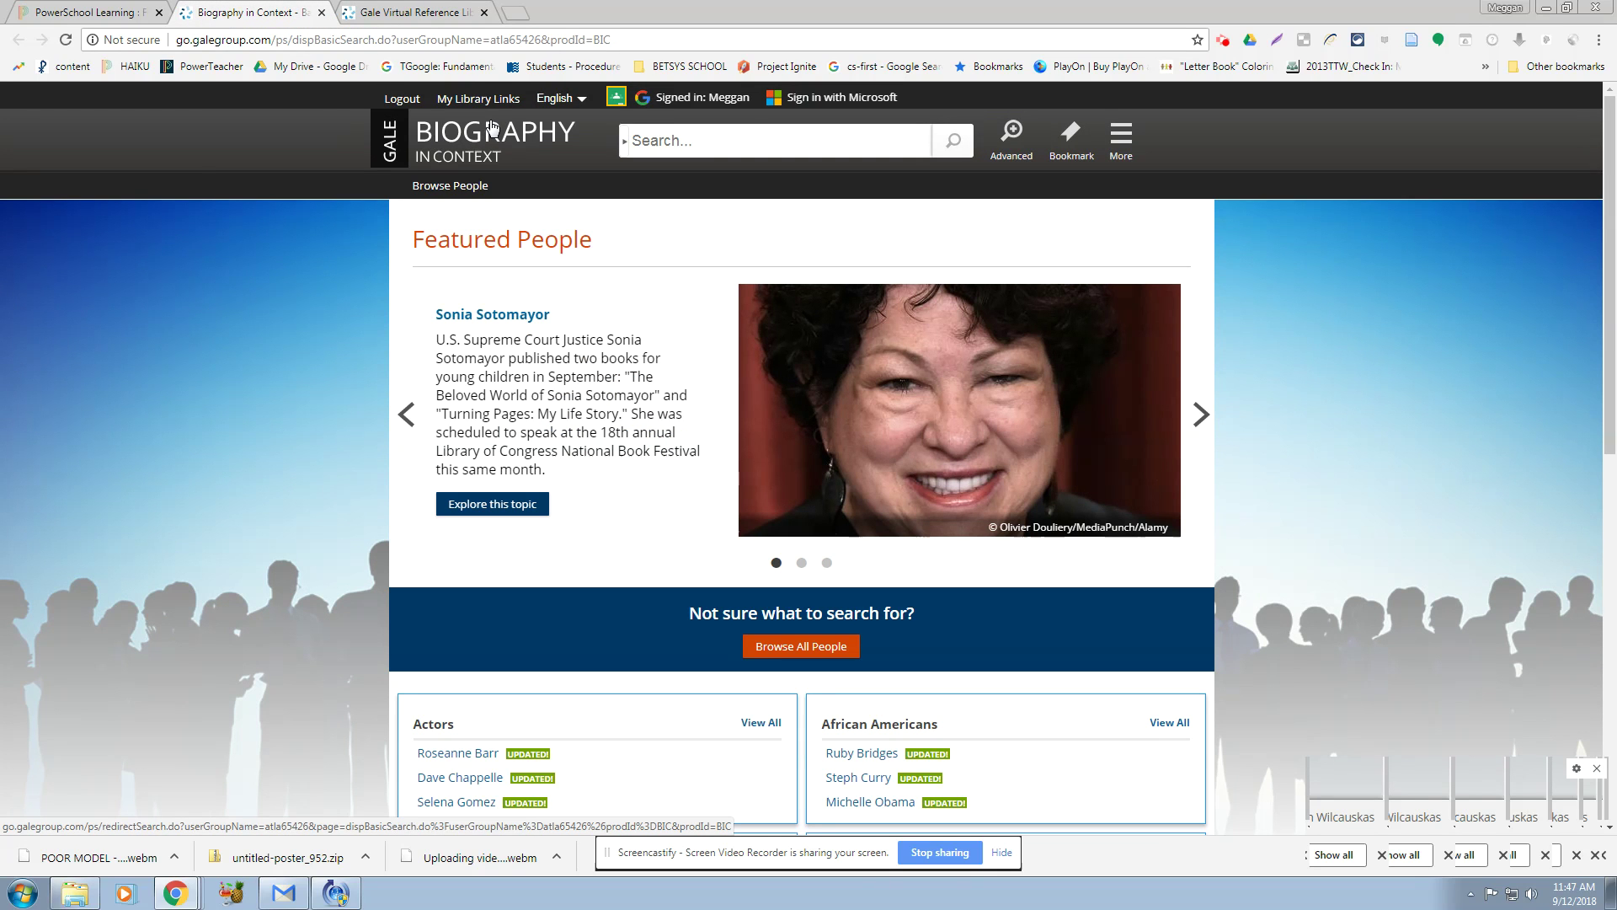
{"action": "left_click", "coordinate": [710, 141]}
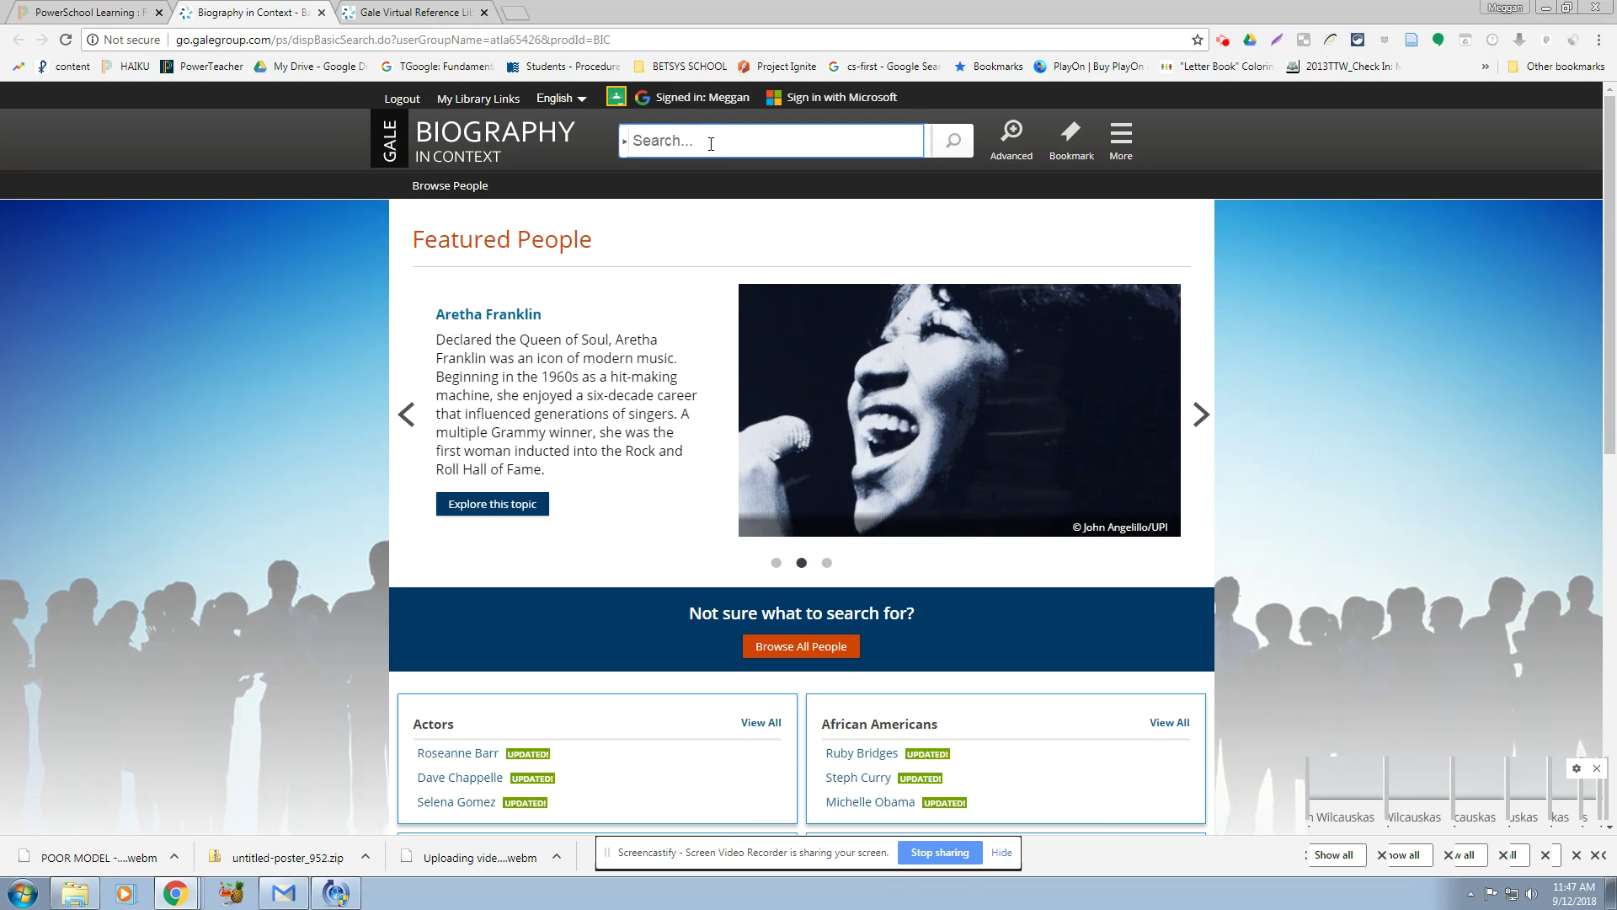
Search Biography in Context for 'desiderius erasmus', then rerun it via the 'Erasmus, Desiderius' suggestion.
{"action": "type", "text": "desider"}
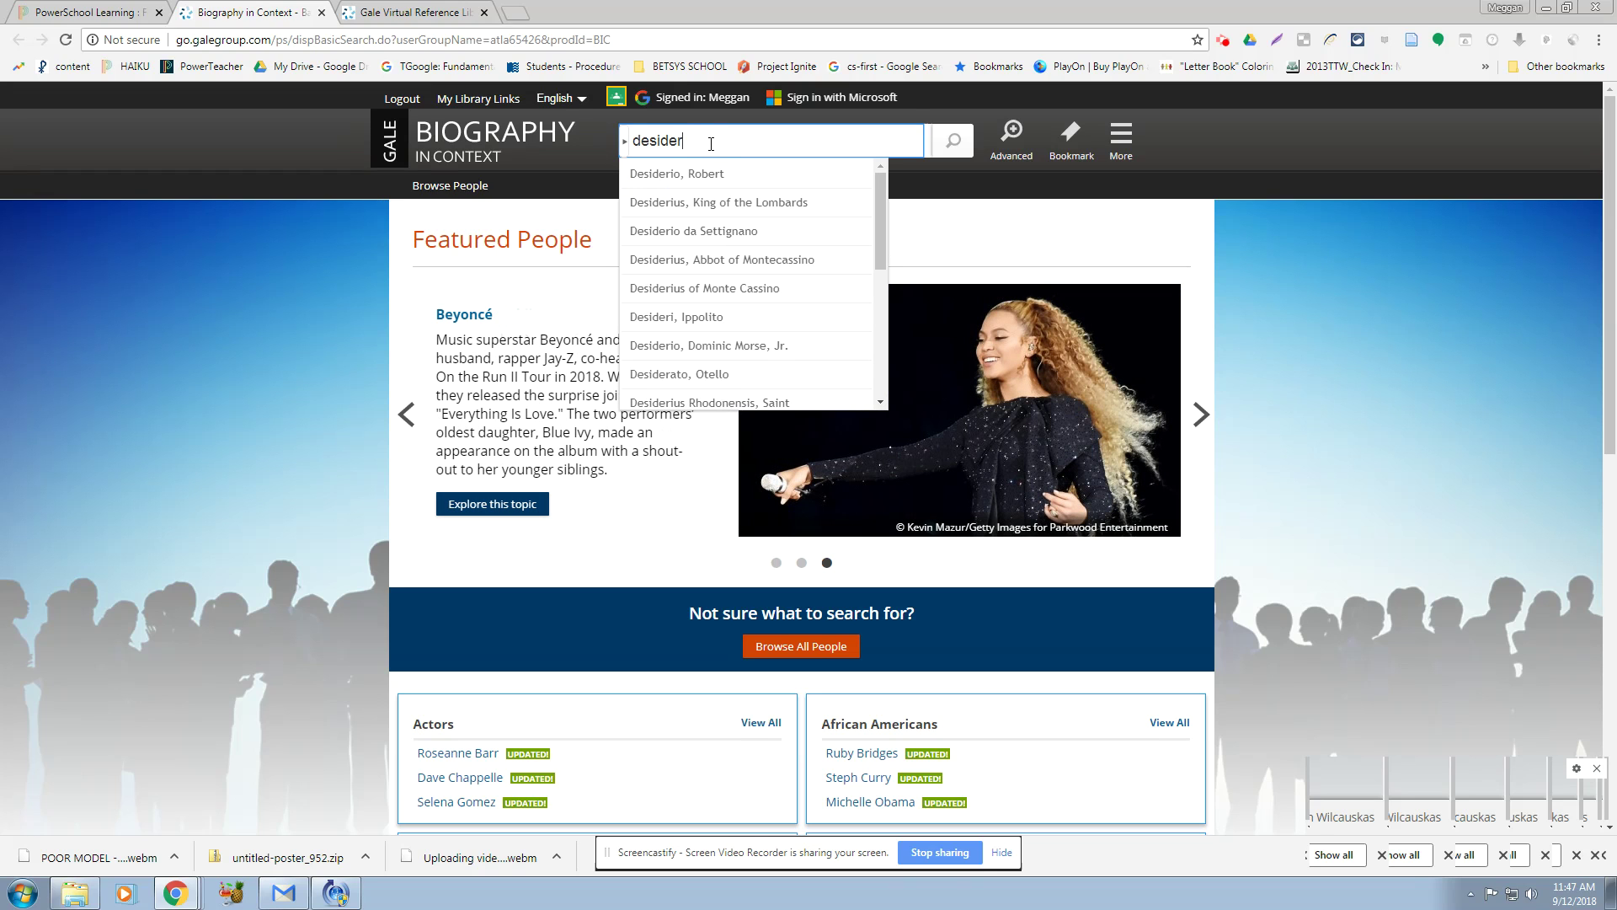
{"action": "type", "text": "ius era"}
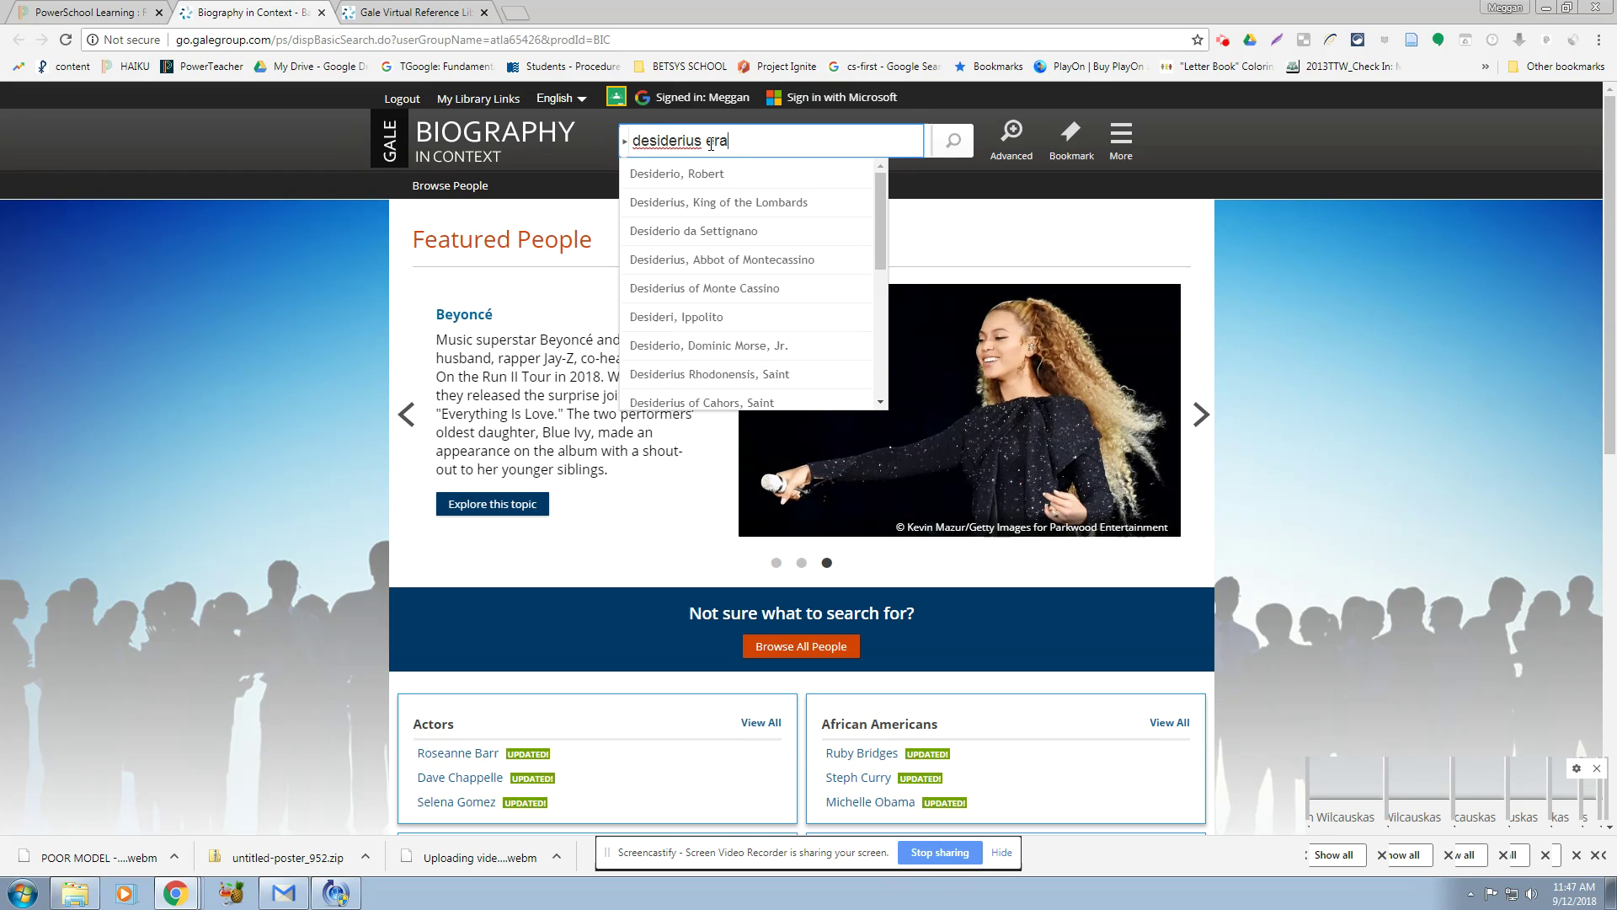
{"action": "type", "text": "smus"}
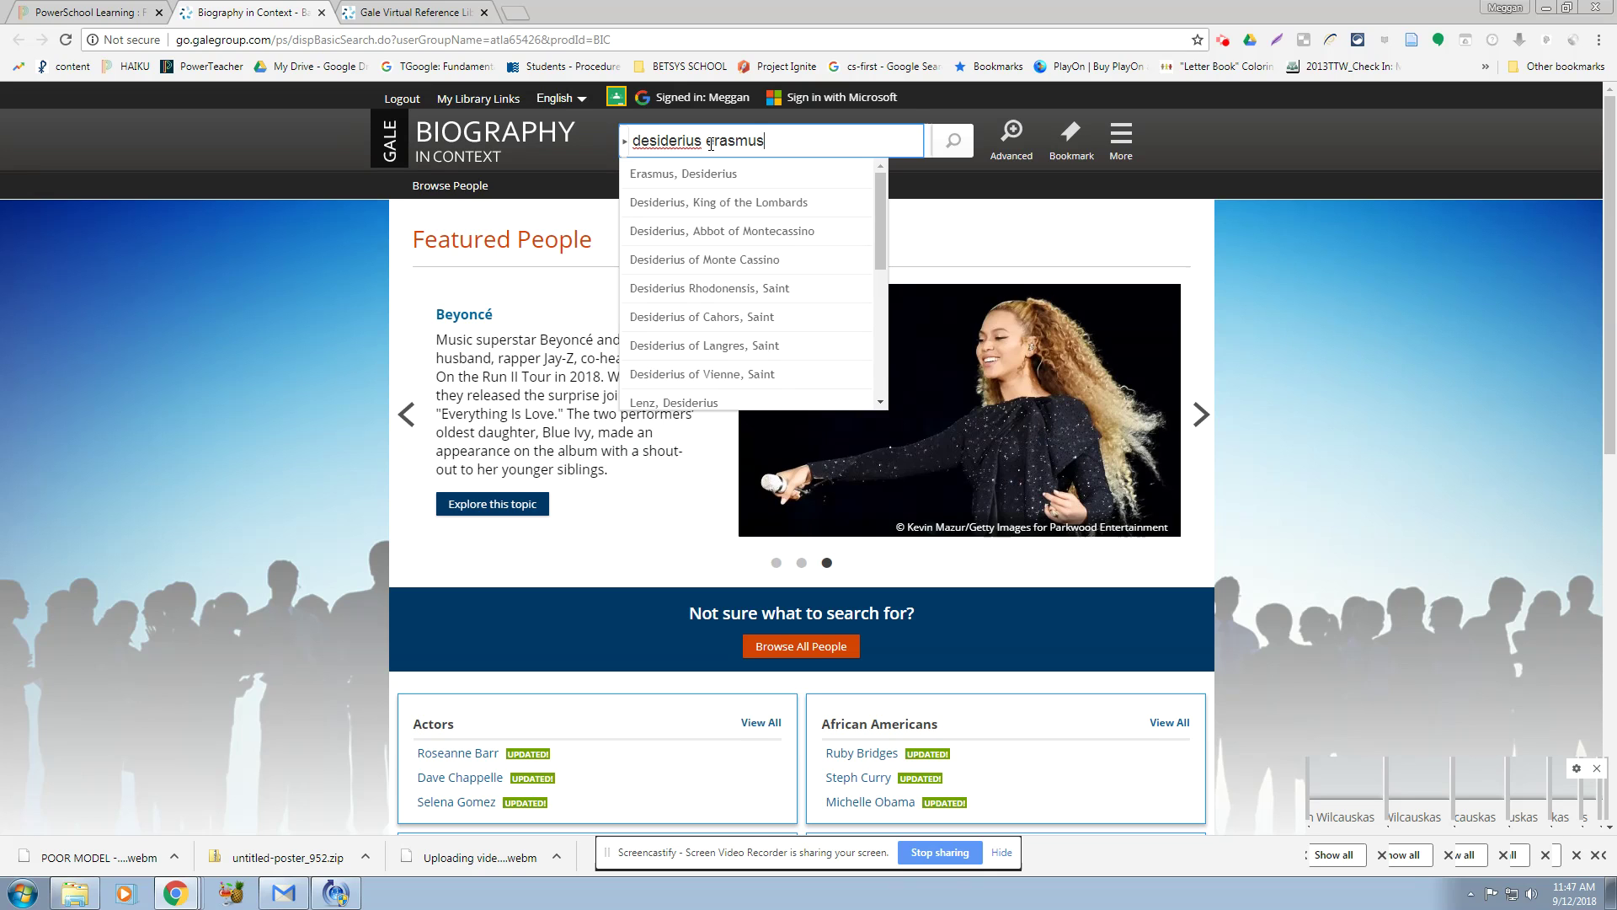
{"action": "key", "text": "Return"}
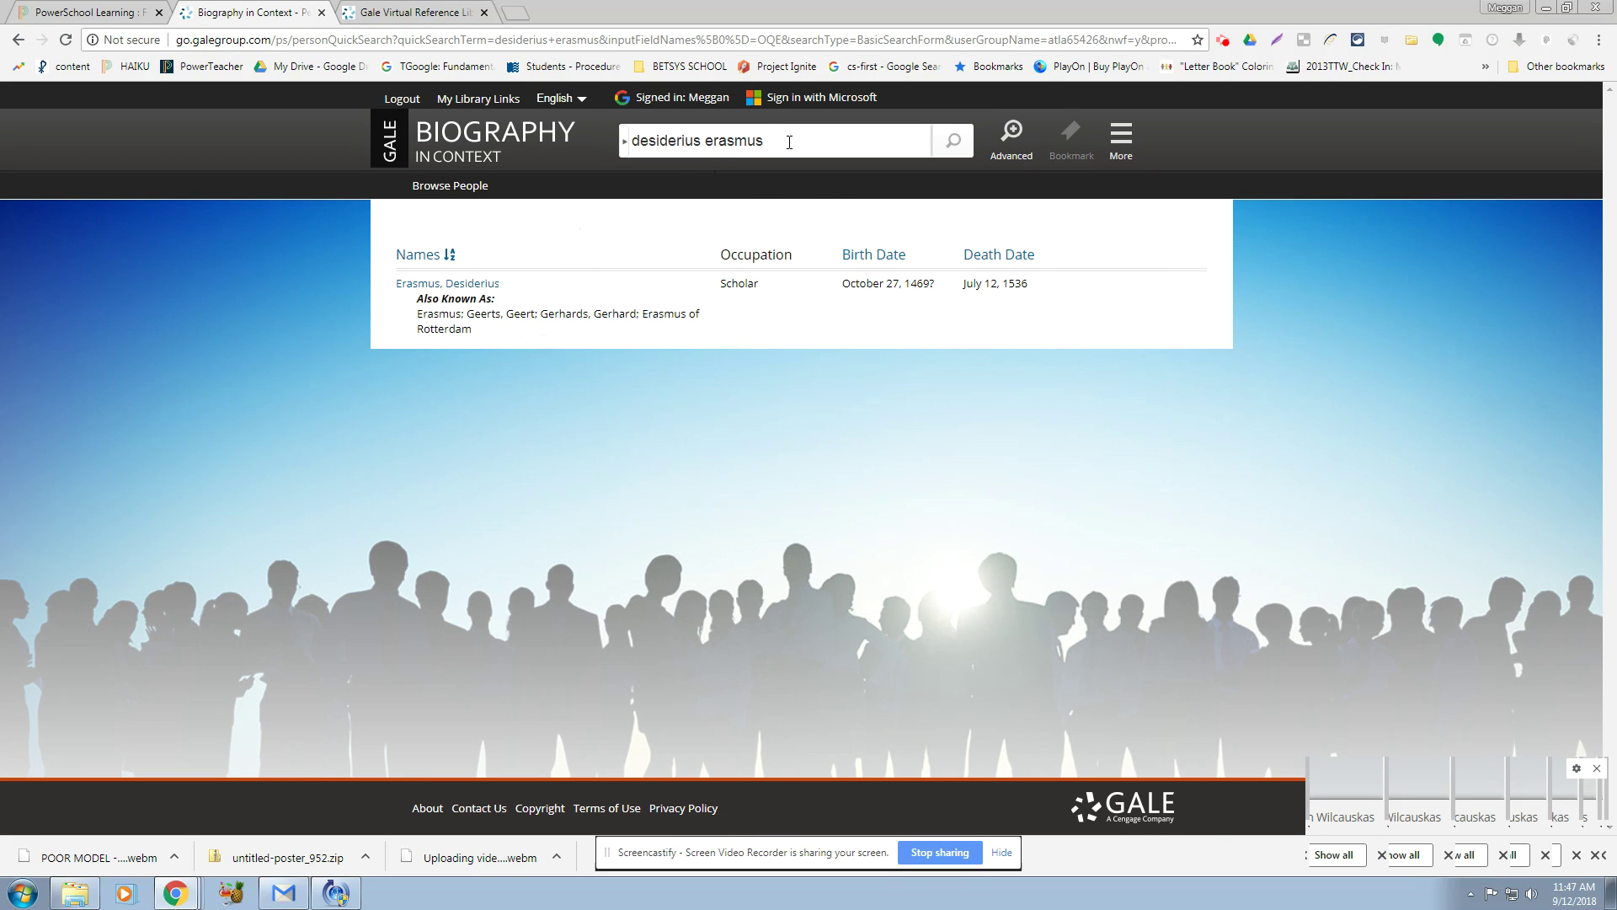
{"action": "left_click", "coordinate": [789, 141]}
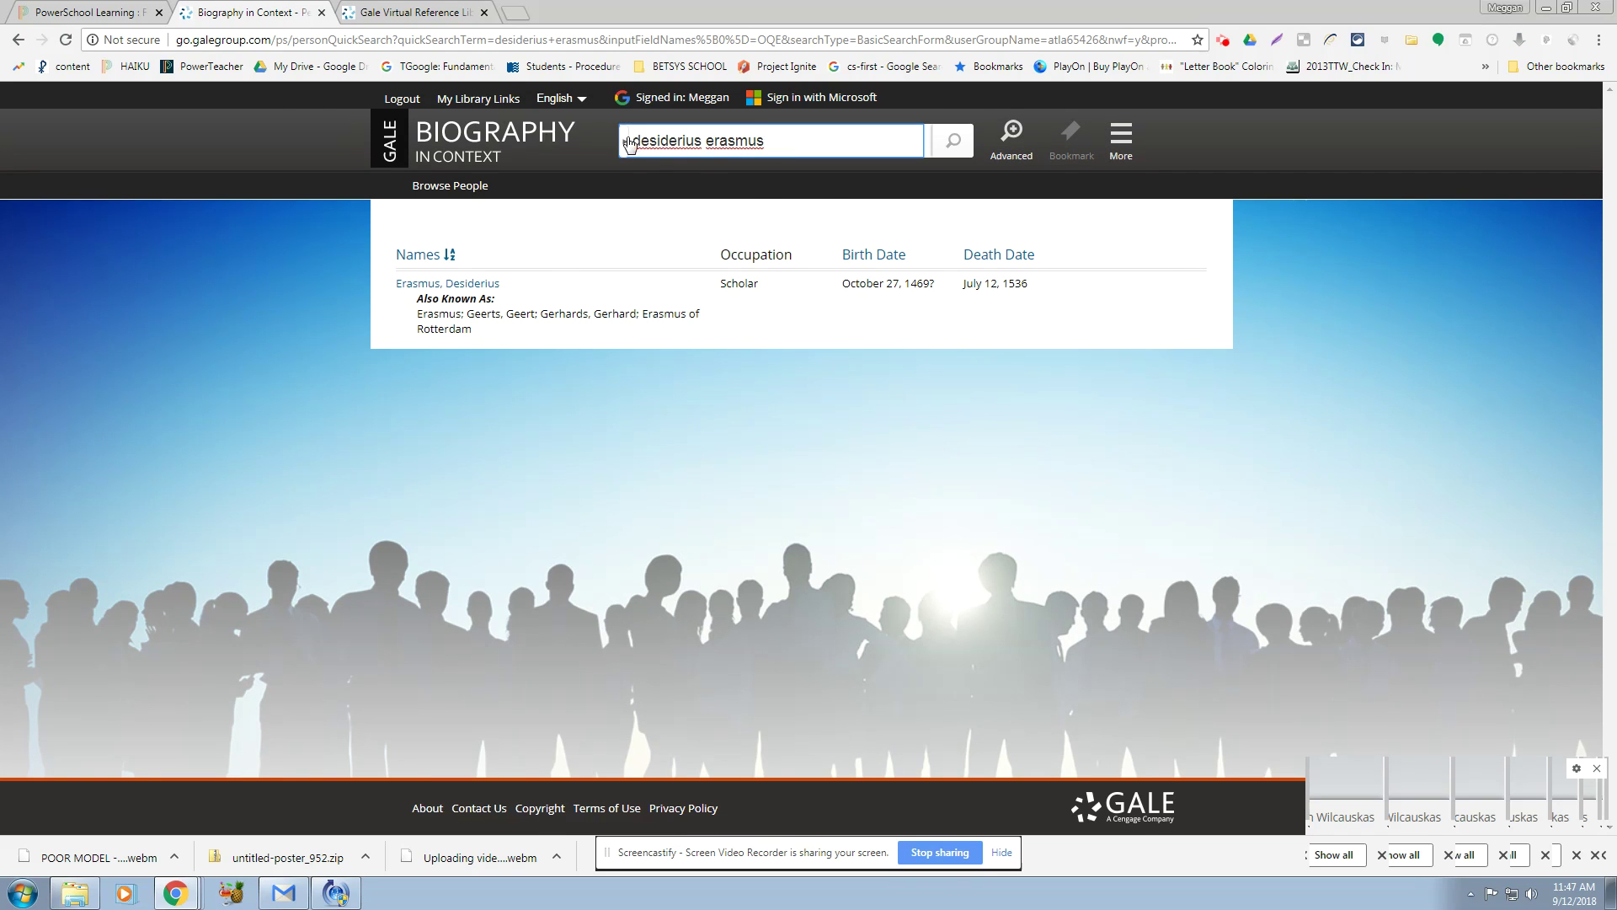
{"action": "left_click", "coordinate": [704, 141]}
{"action": "key", "text": "BackSpace"}
{"action": "key", "text": "BackSpace"}
{"action": "key", "text": "BackSpace"}
{"action": "key", "text": "BackSpace"}
{"action": "key", "text": "BackSpace"}
{"action": "key", "text": "BackSpace"}
{"action": "key", "text": "BackSpace"}
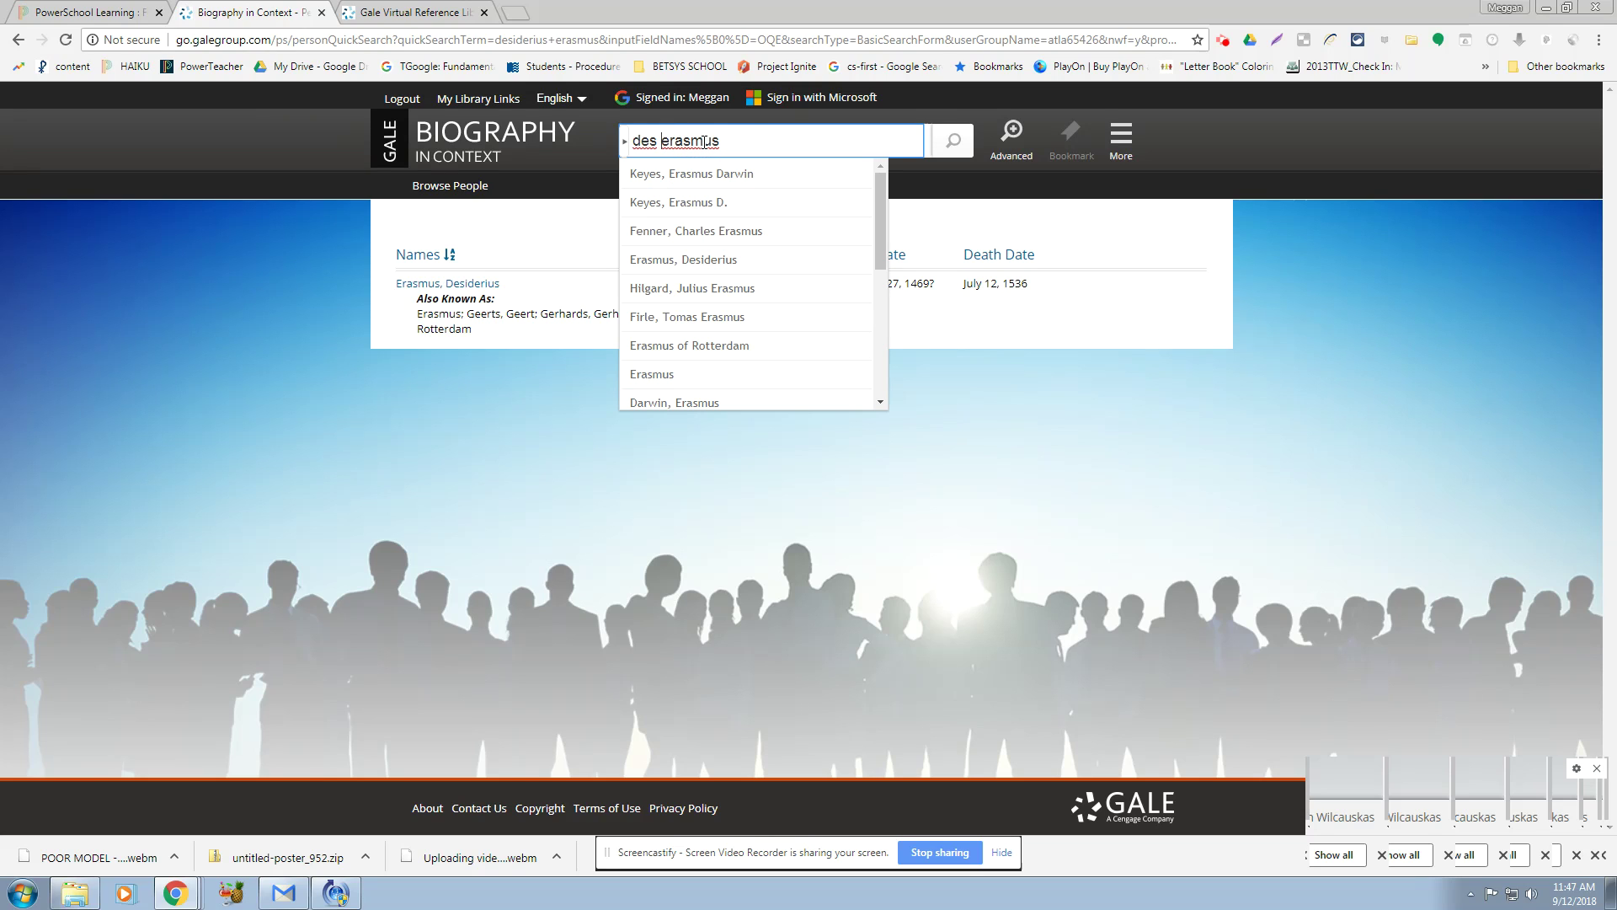
{"action": "type", "text": "iderius"}
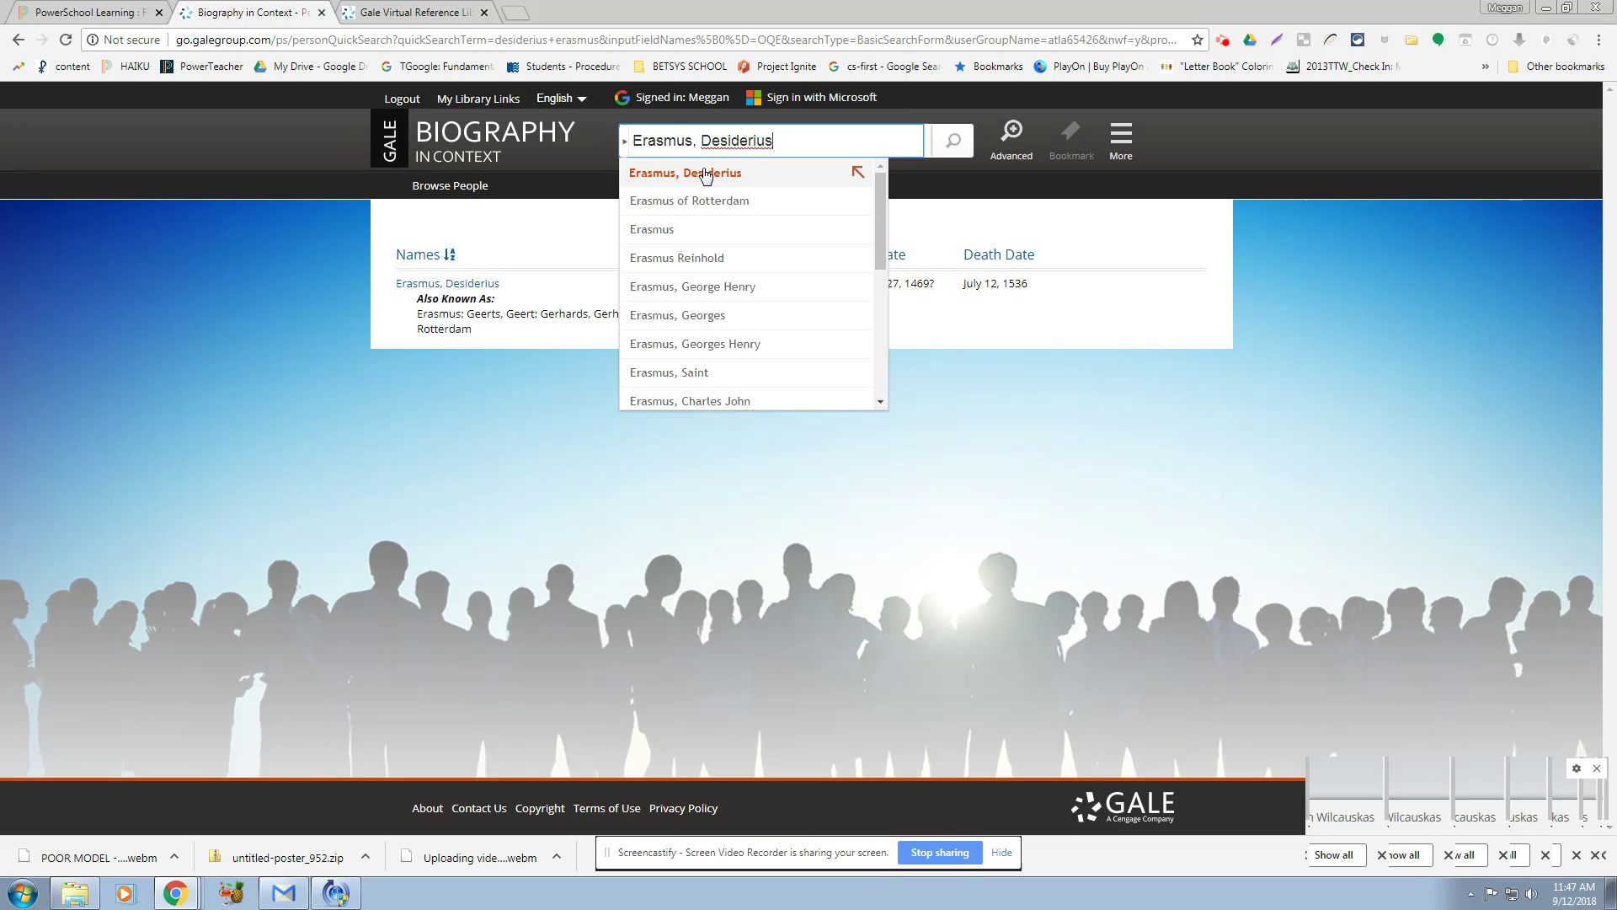
{"action": "left_click", "coordinate": [705, 175]}
{"action": "left_click", "coordinate": [952, 144]}
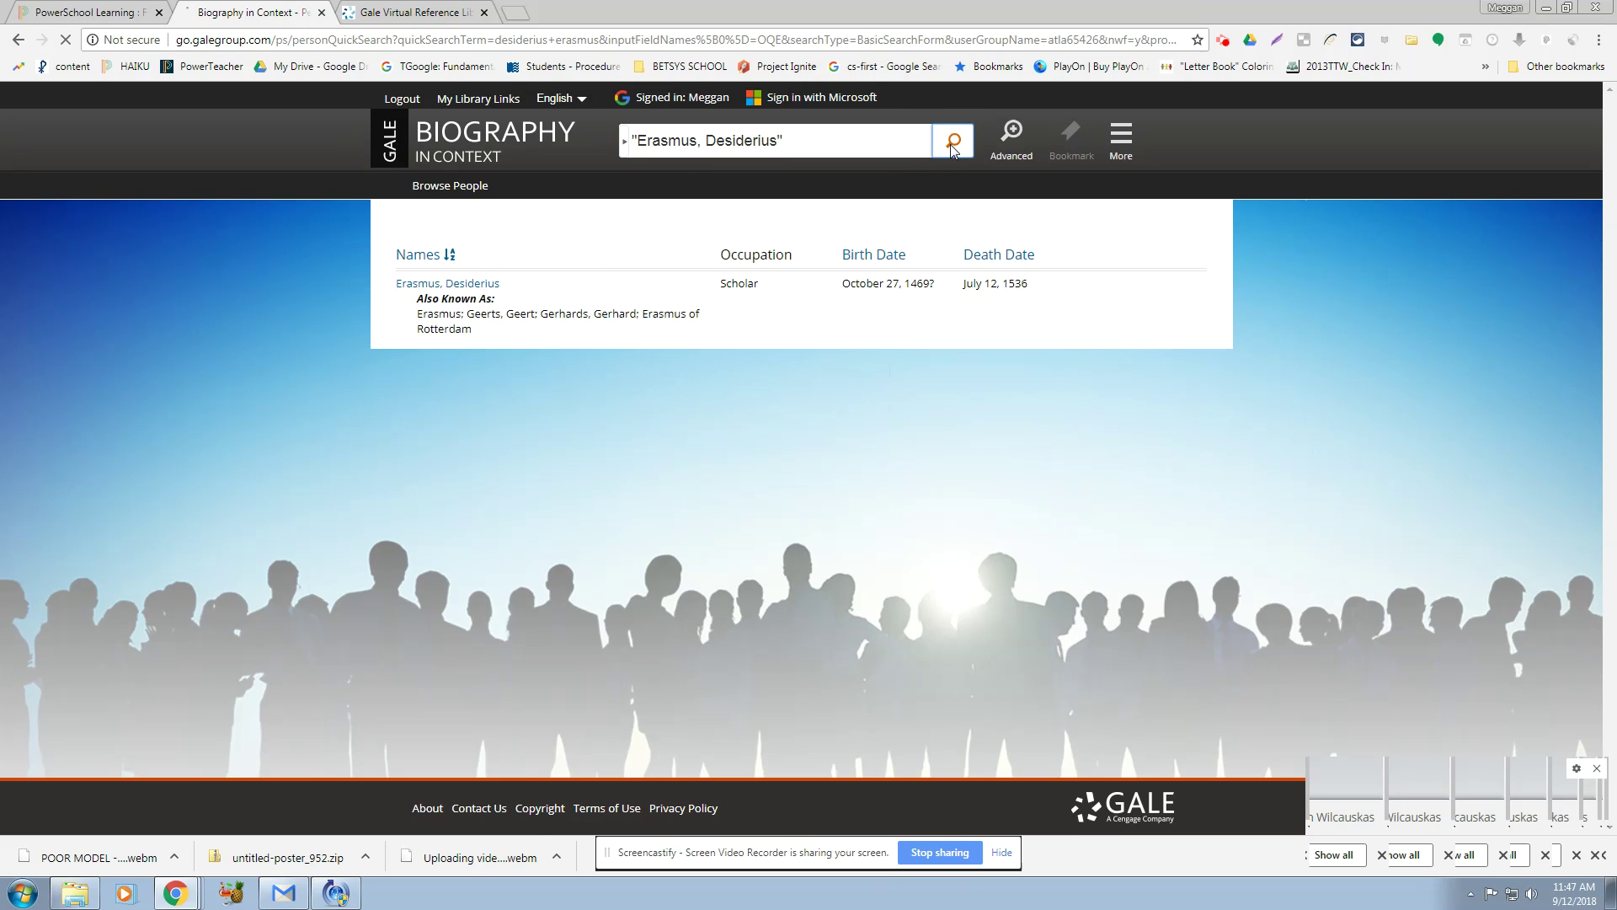
Narrow the query to just Erasmus and open the Erasmus, Desiderius person results.
{"action": "left_click", "coordinate": [795, 149]}
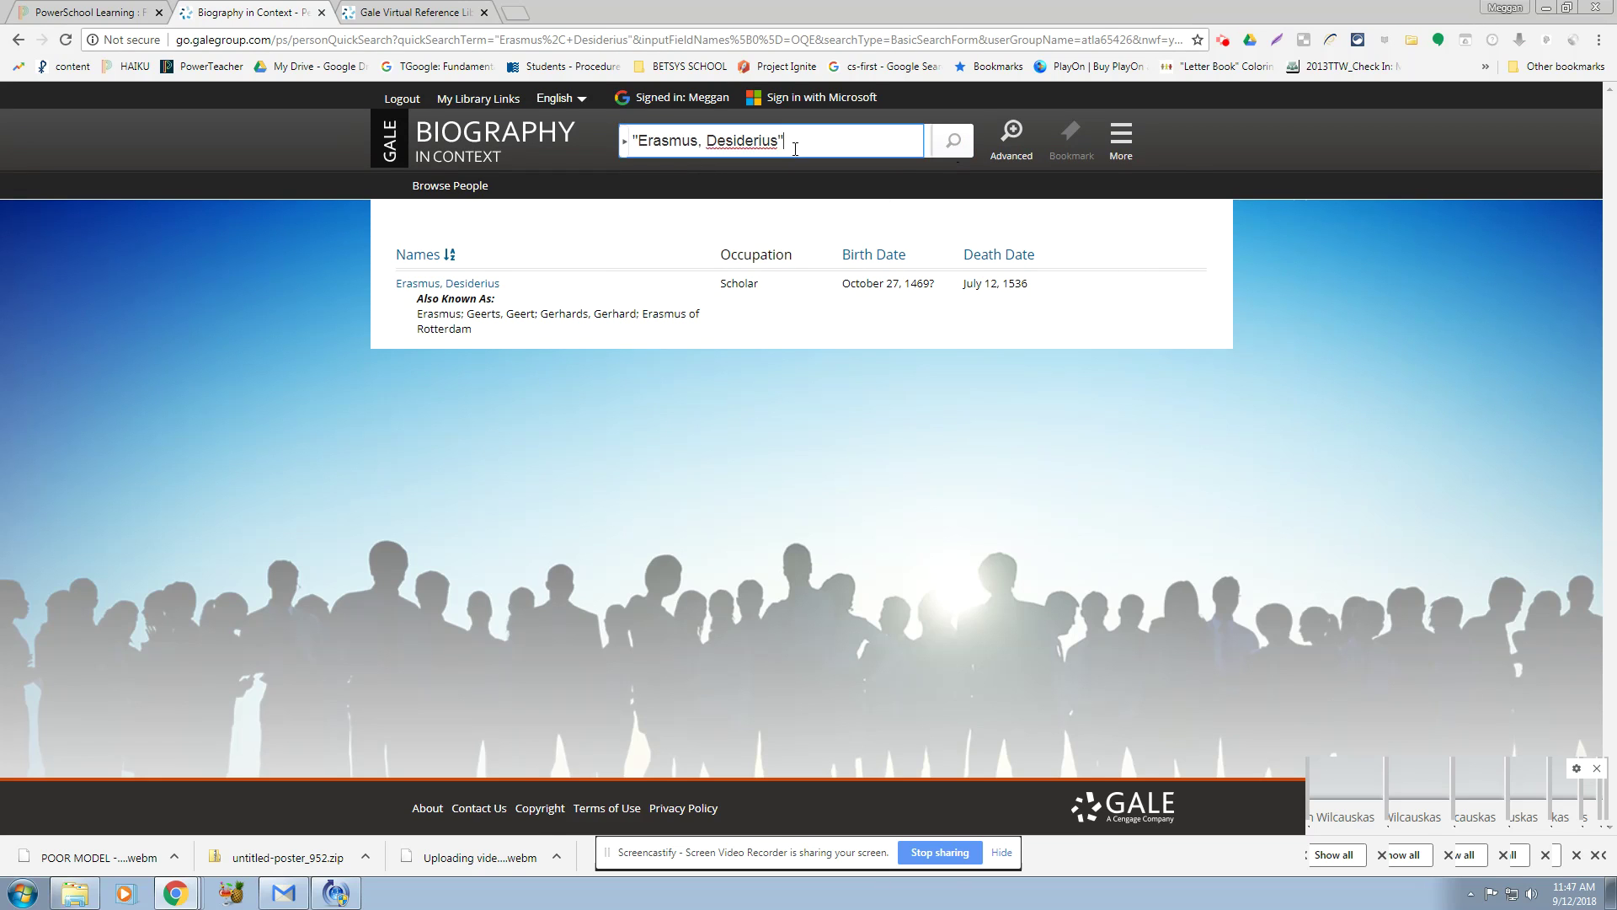
{"action": "key", "text": "BackSpace"}
{"action": "key", "text": "BackSpace"}
{"action": "key", "text": "BackSpace"}
{"action": "key", "text": "BackSpace"}
{"action": "key", "text": "BackSpace"}
{"action": "key", "text": "BackSpace"}
{"action": "key", "text": "BackSpace"}
{"action": "key", "text": "BackSpace"}
{"action": "key", "text": "BackSpace"}
{"action": "key", "text": "BackSpace"}
{"action": "key", "text": "BackSpace"}
{"action": "key", "text": "BackSpace"}
{"action": "key", "text": "Return"}
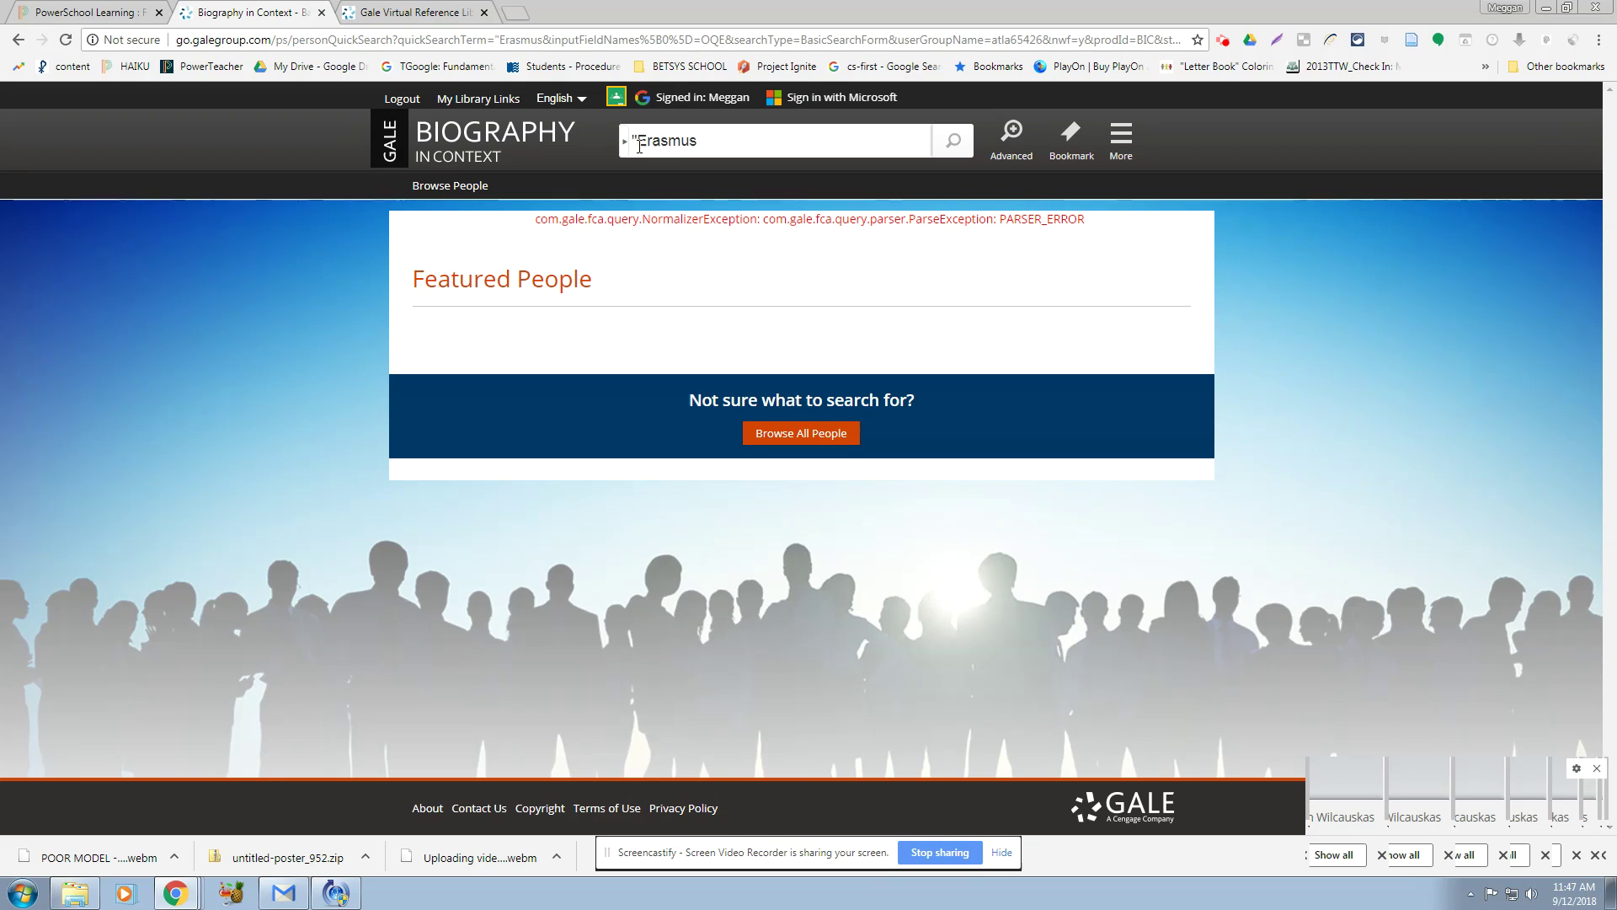
{"action": "left_click", "coordinate": [639, 140]}
{"action": "key", "text": "BackSpace"}
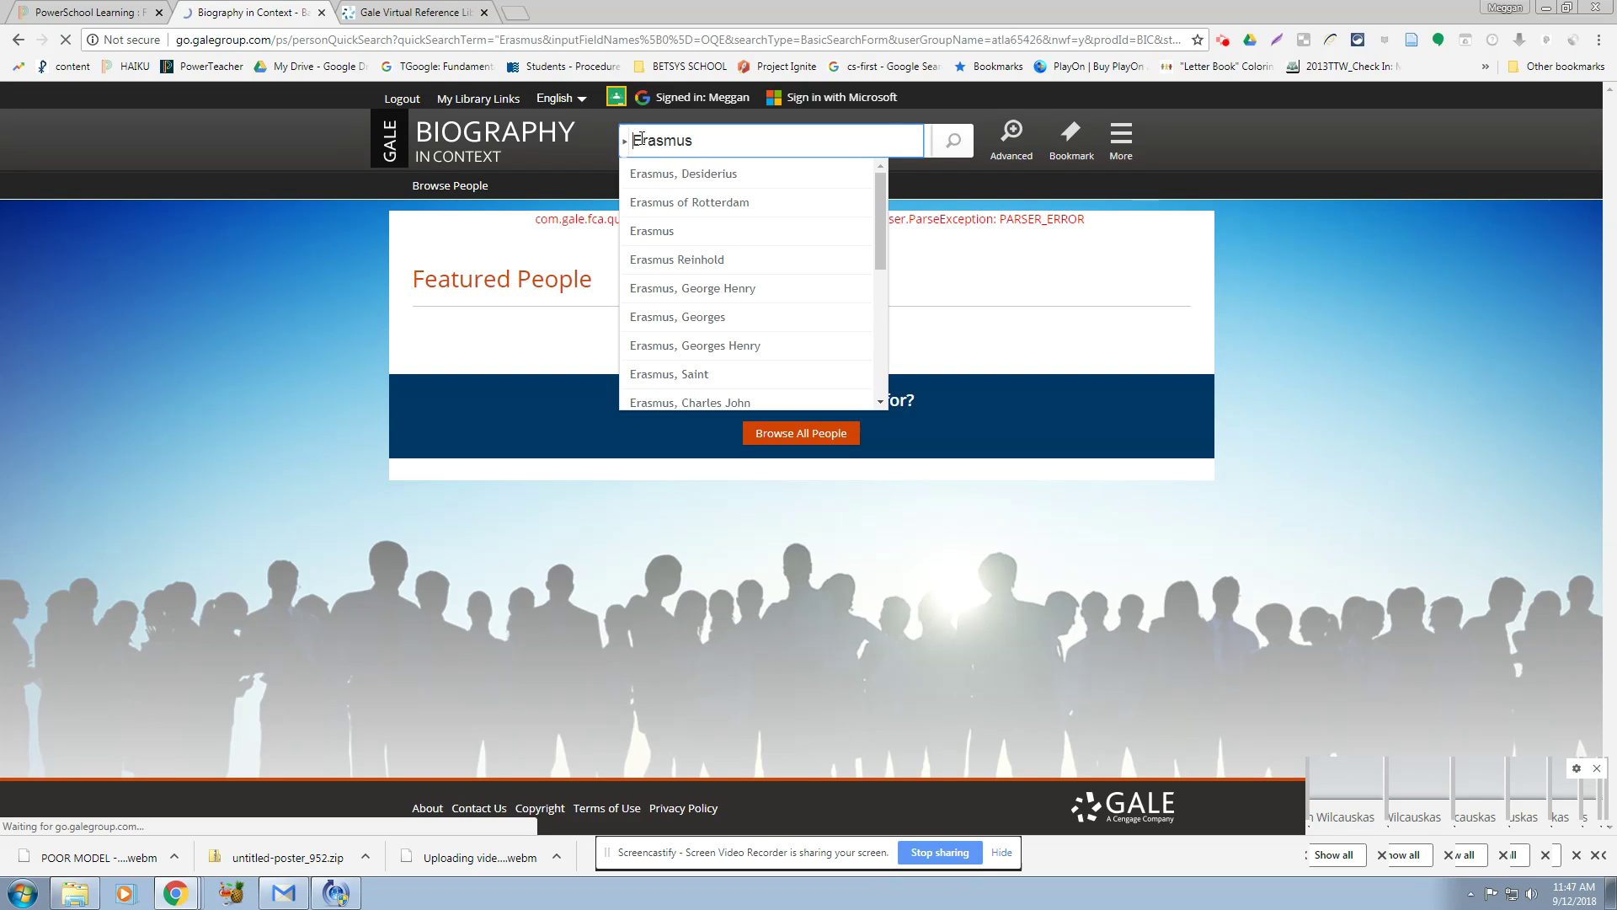
{"action": "key", "text": "Return"}
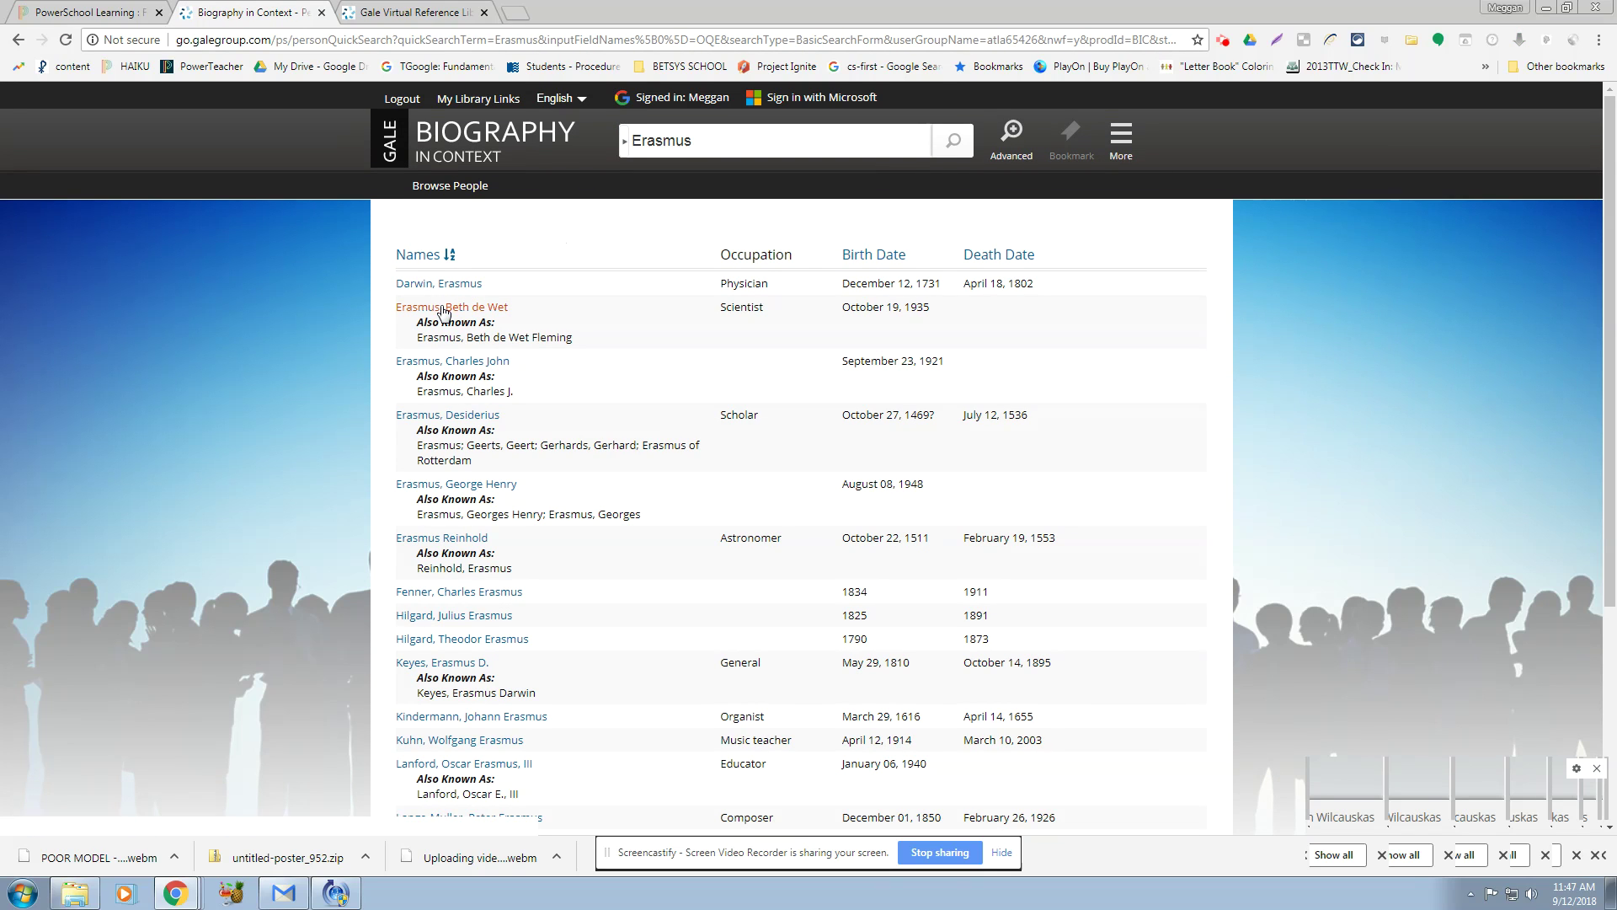
{"action": "left_click", "coordinate": [478, 416]}
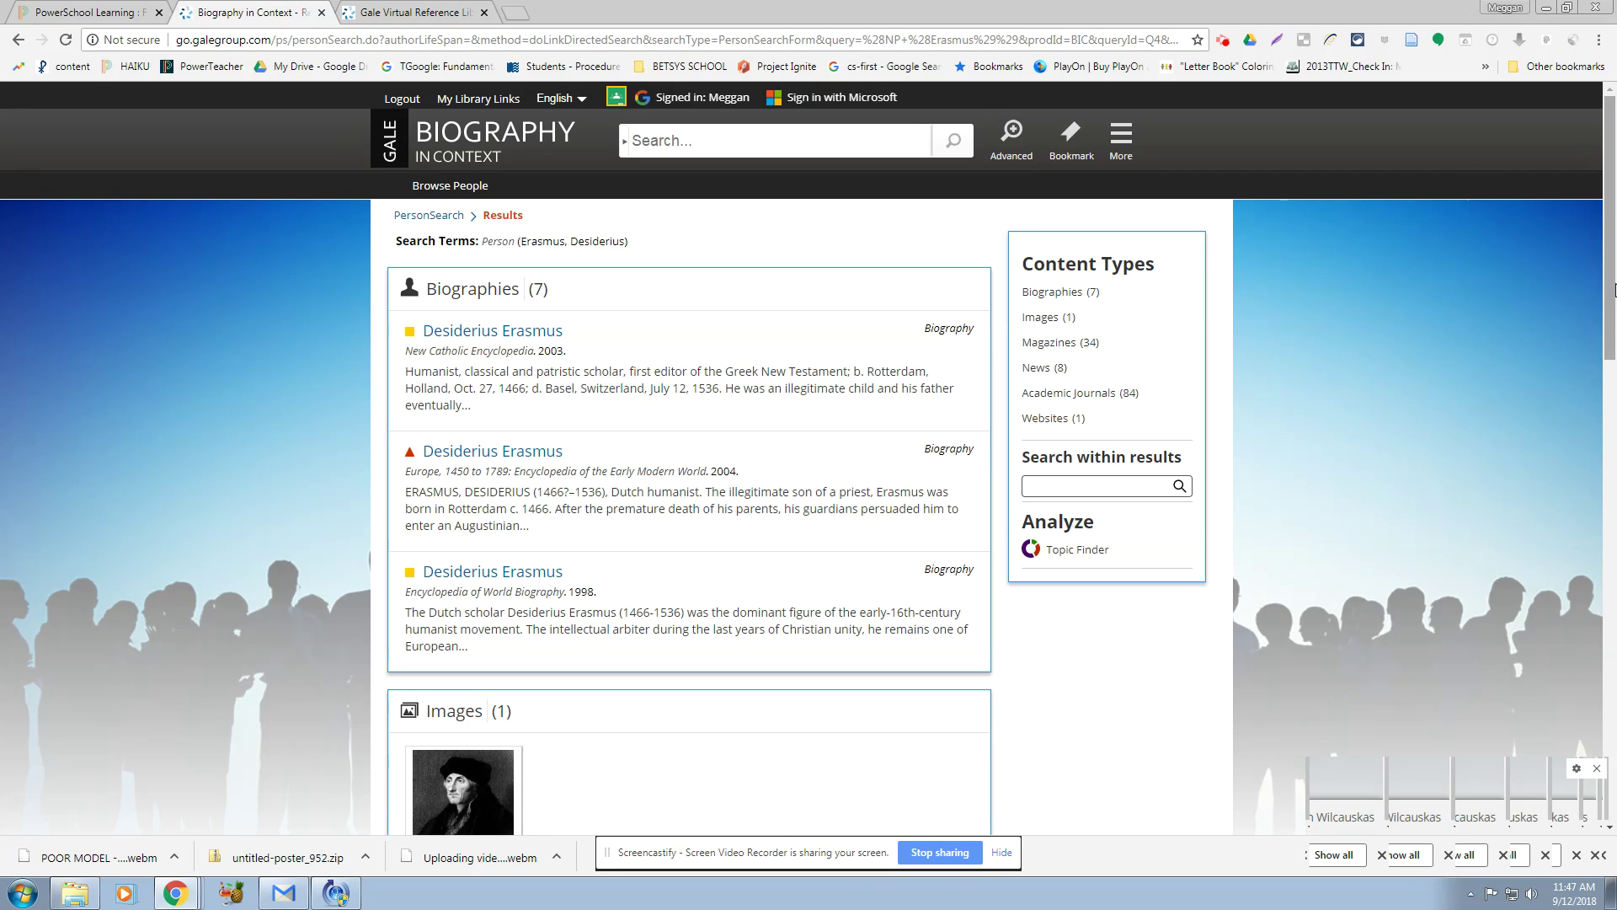
{"action": "left_click_drag", "start_coordinate": [1609, 289], "coordinate": [1585, 428]}
{"action": "scroll", "coordinate": [1570, 528], "scroll_direction": "down", "scroll_amount": 3}
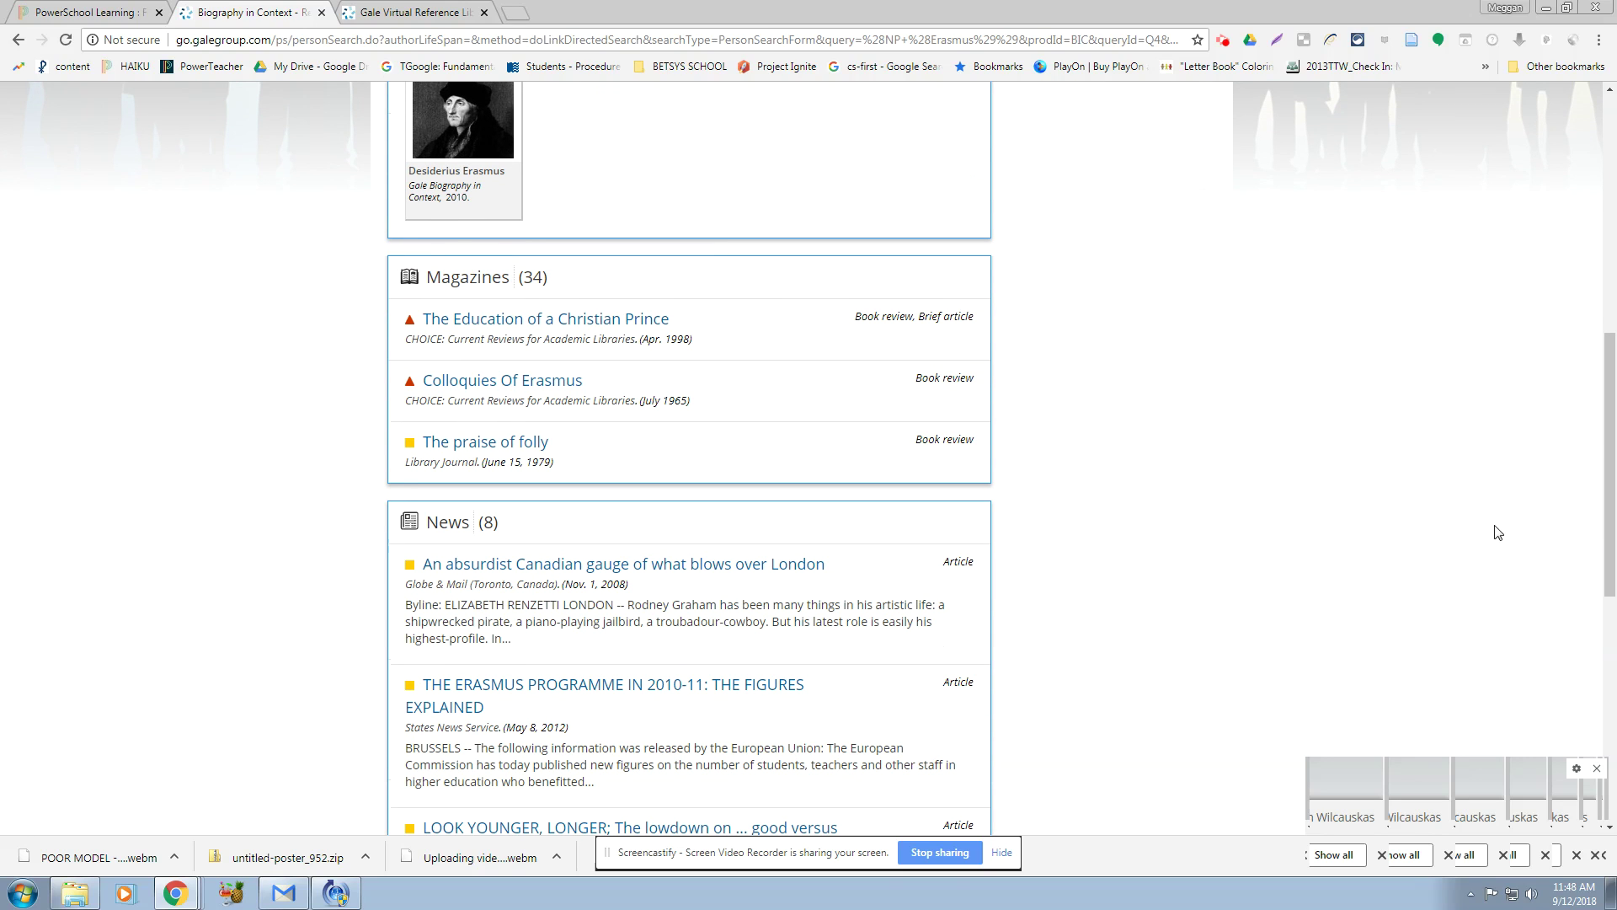
{"action": "left_click_drag", "start_coordinate": [1602, 545], "coordinate": [1607, 253]}
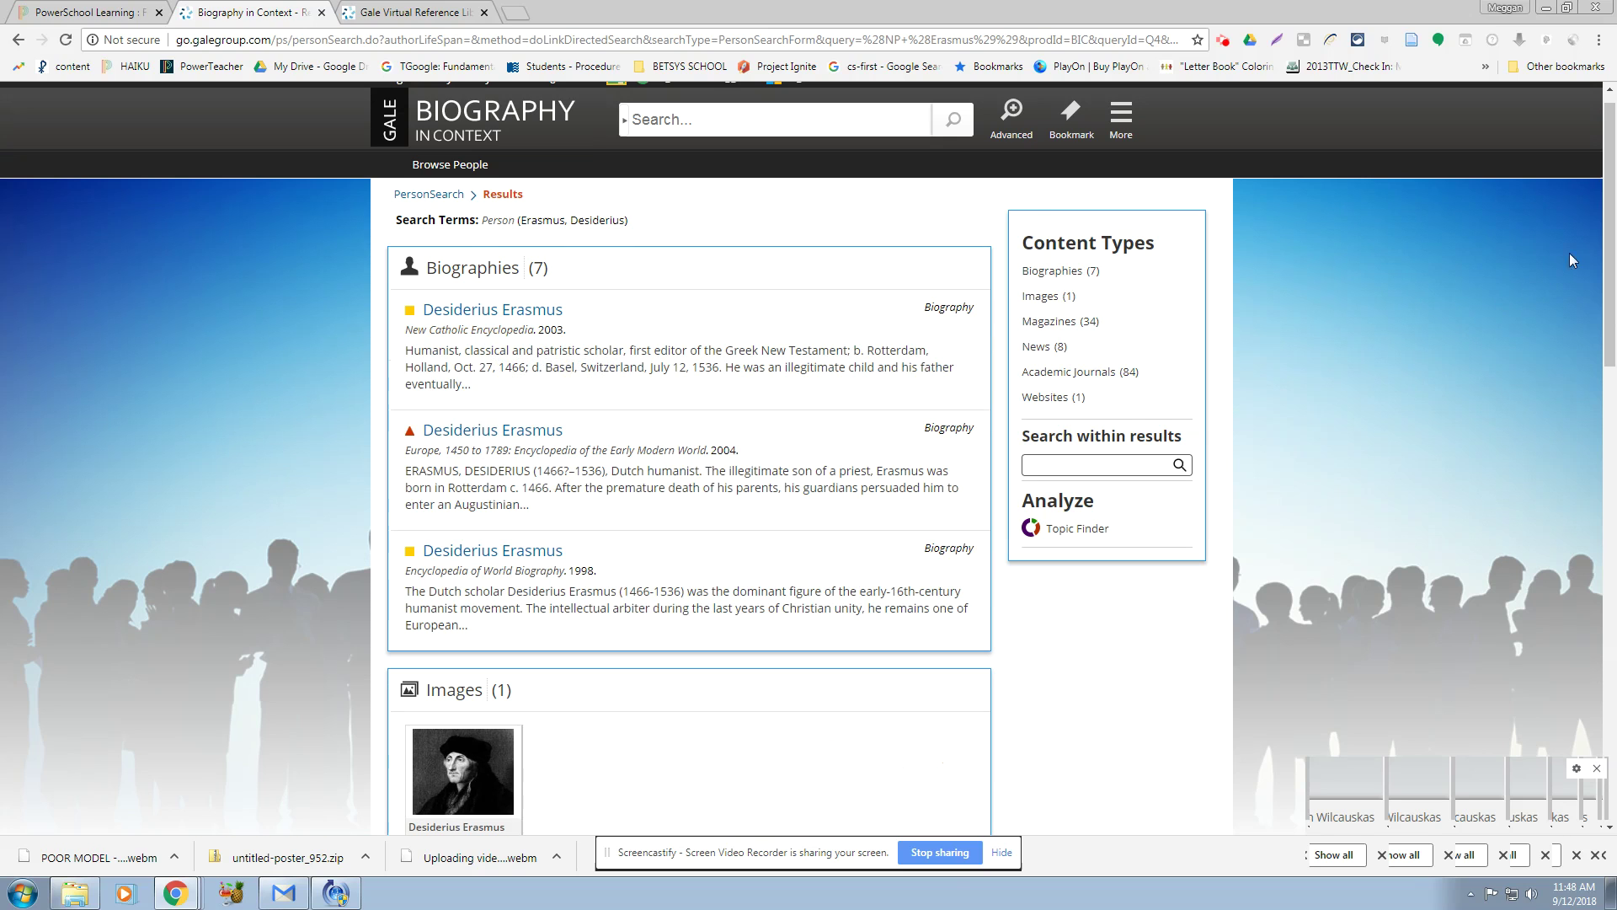
{"action": "left_click_drag", "start_coordinate": [1607, 186], "coordinate": [1587, 361]}
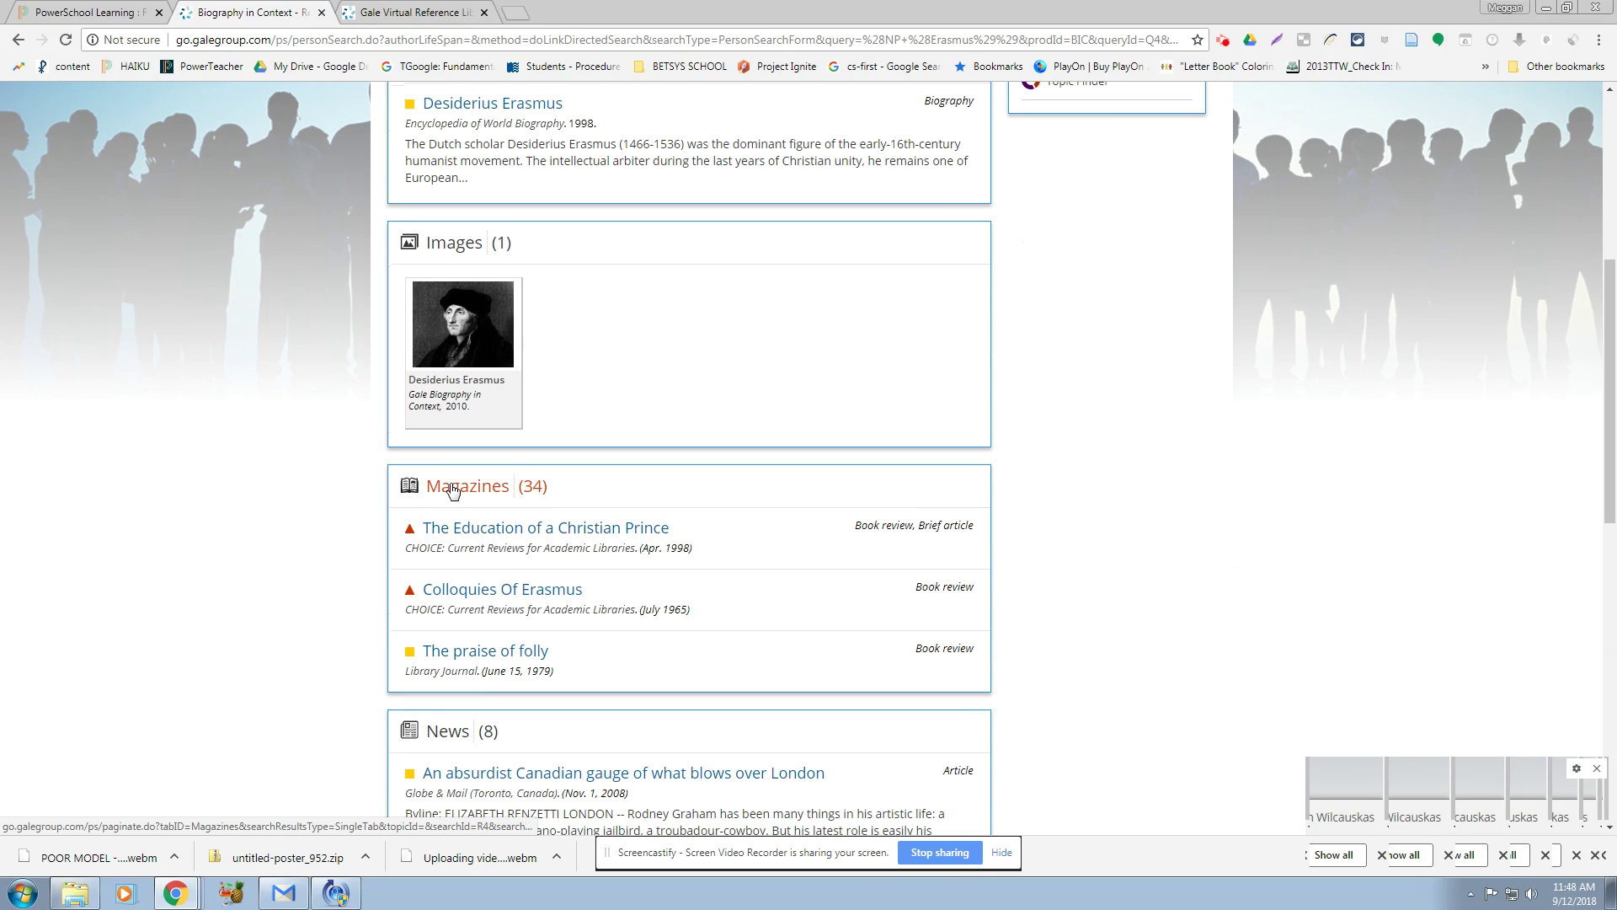
{"action": "scroll", "coordinate": [775, 589], "scroll_direction": "down", "scroll_amount": 5}
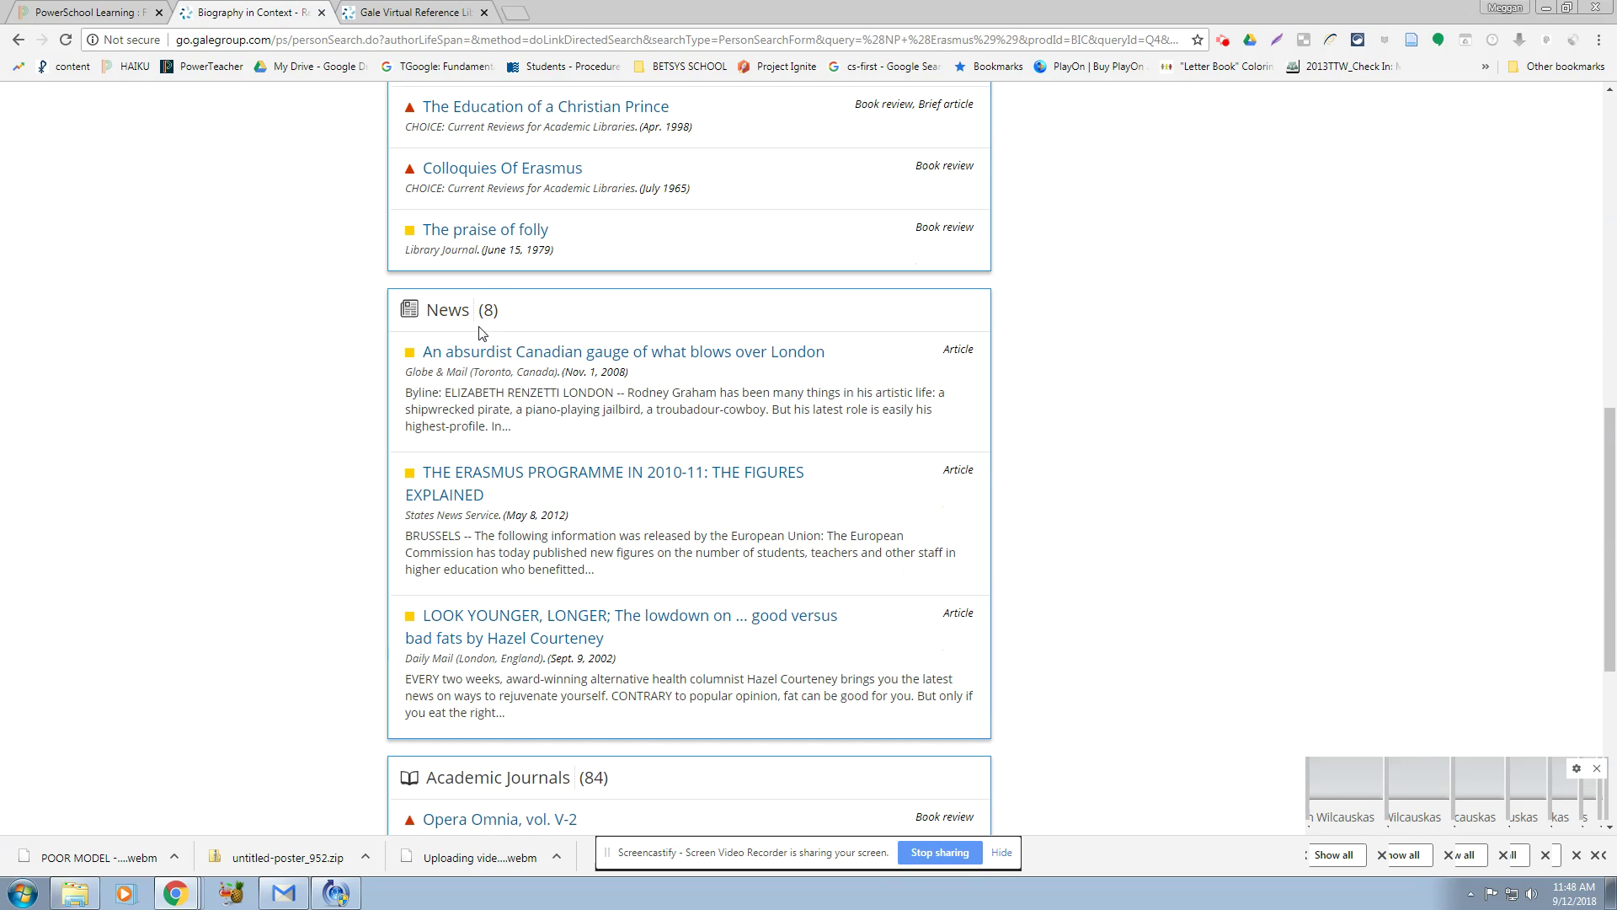
{"action": "scroll", "coordinate": [553, 573], "scroll_direction": "down", "scroll_amount": 2}
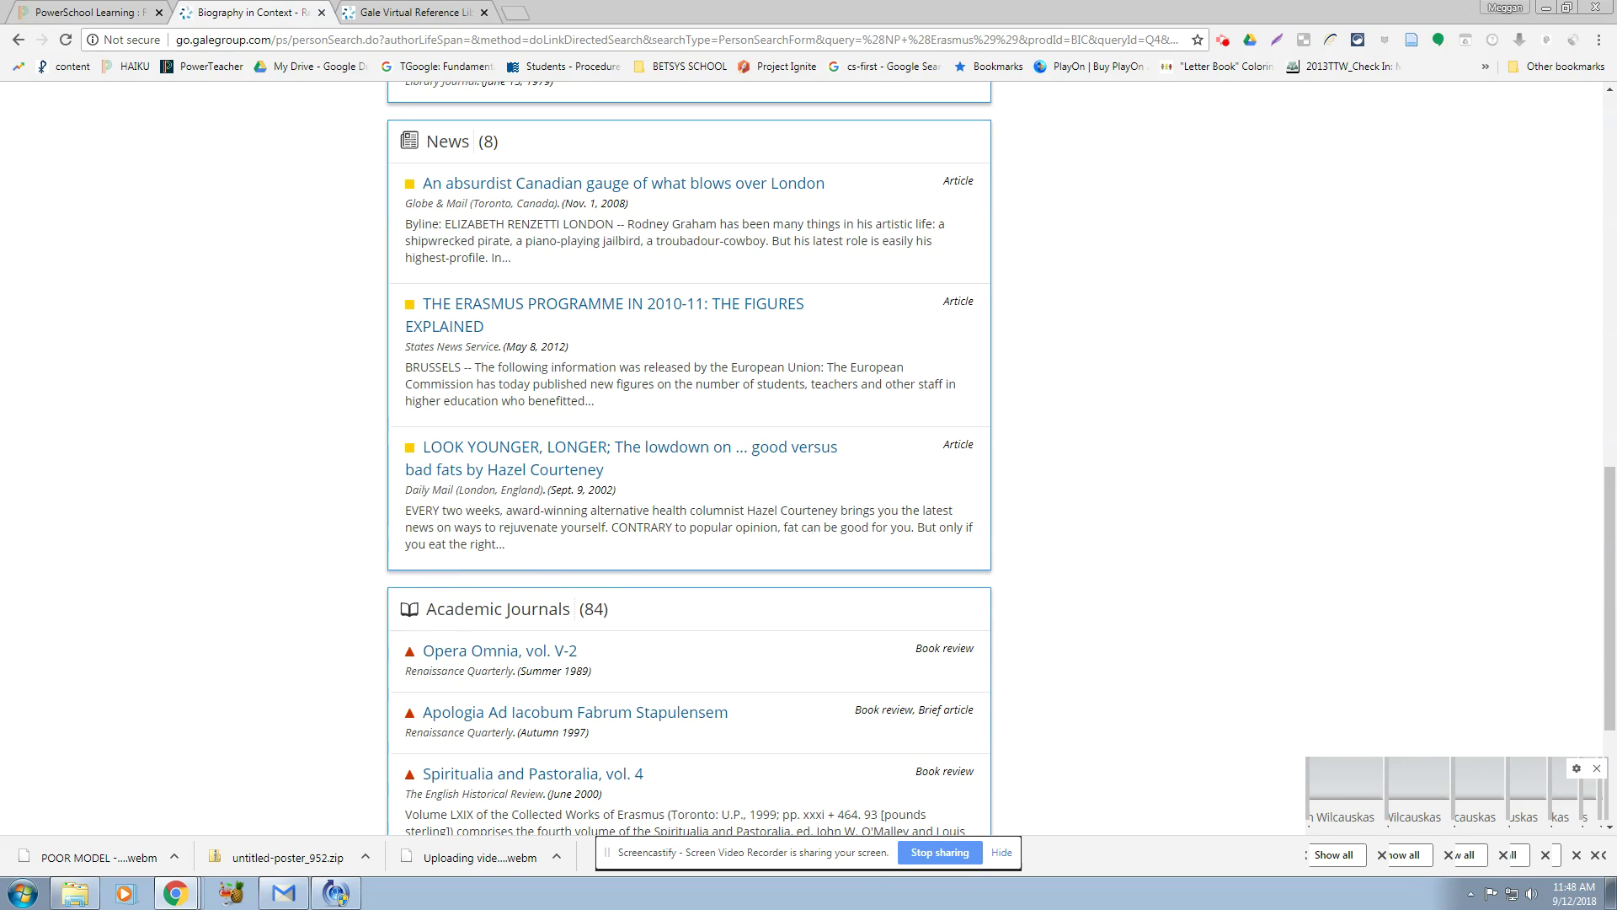
{"action": "left_click_drag", "start_coordinate": [1608, 599], "coordinate": [1552, 243]}
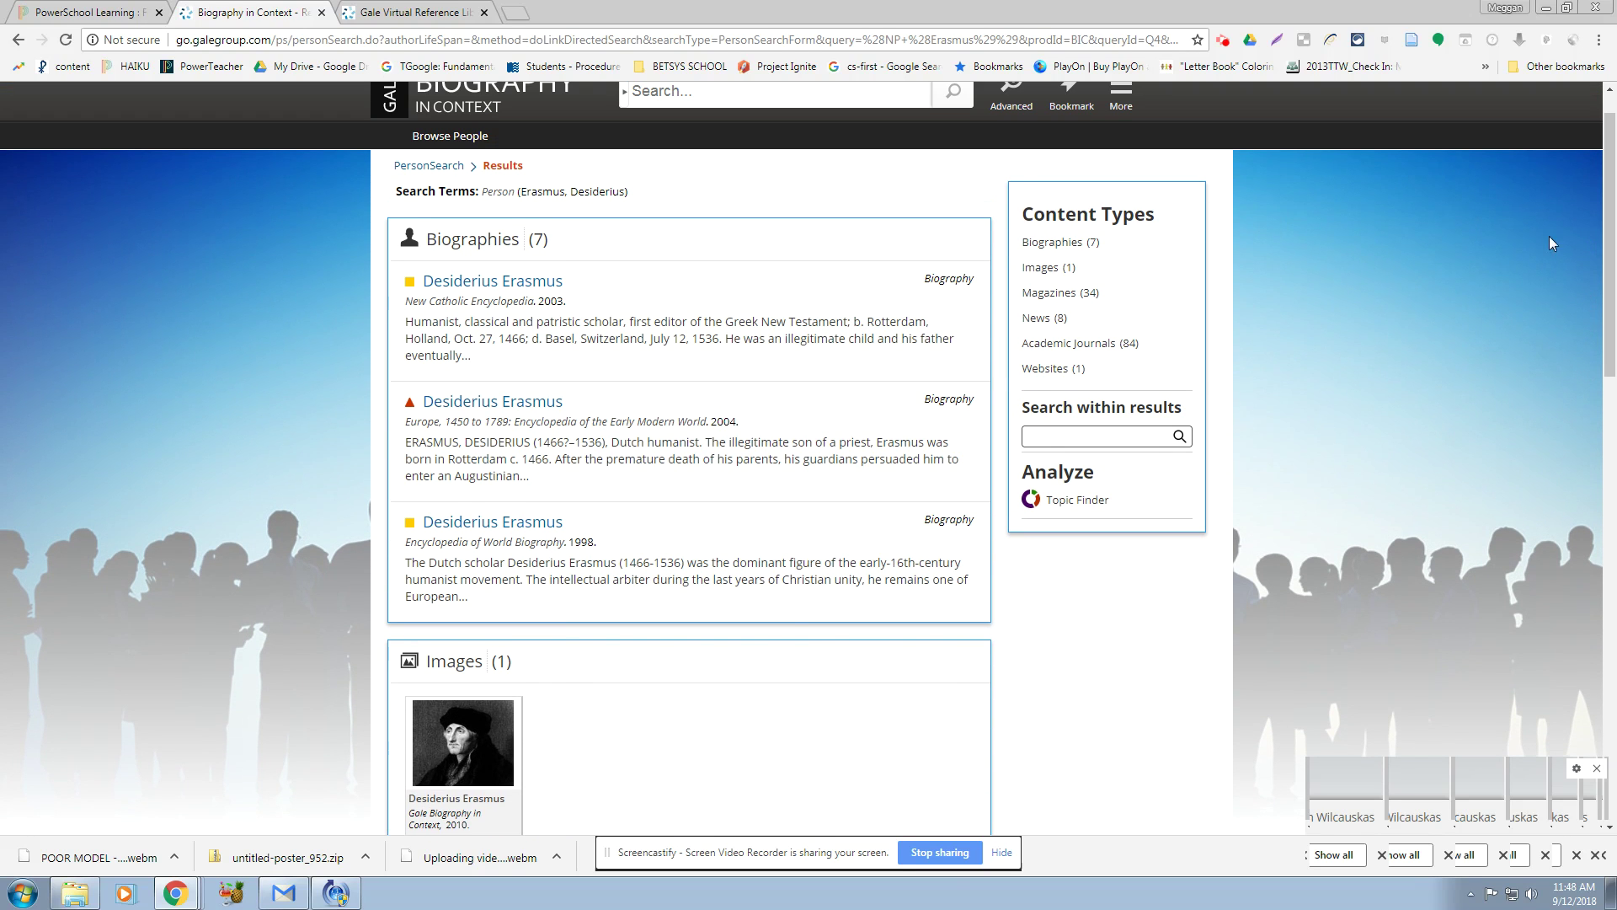
{"action": "left_click", "coordinate": [54, 12]}
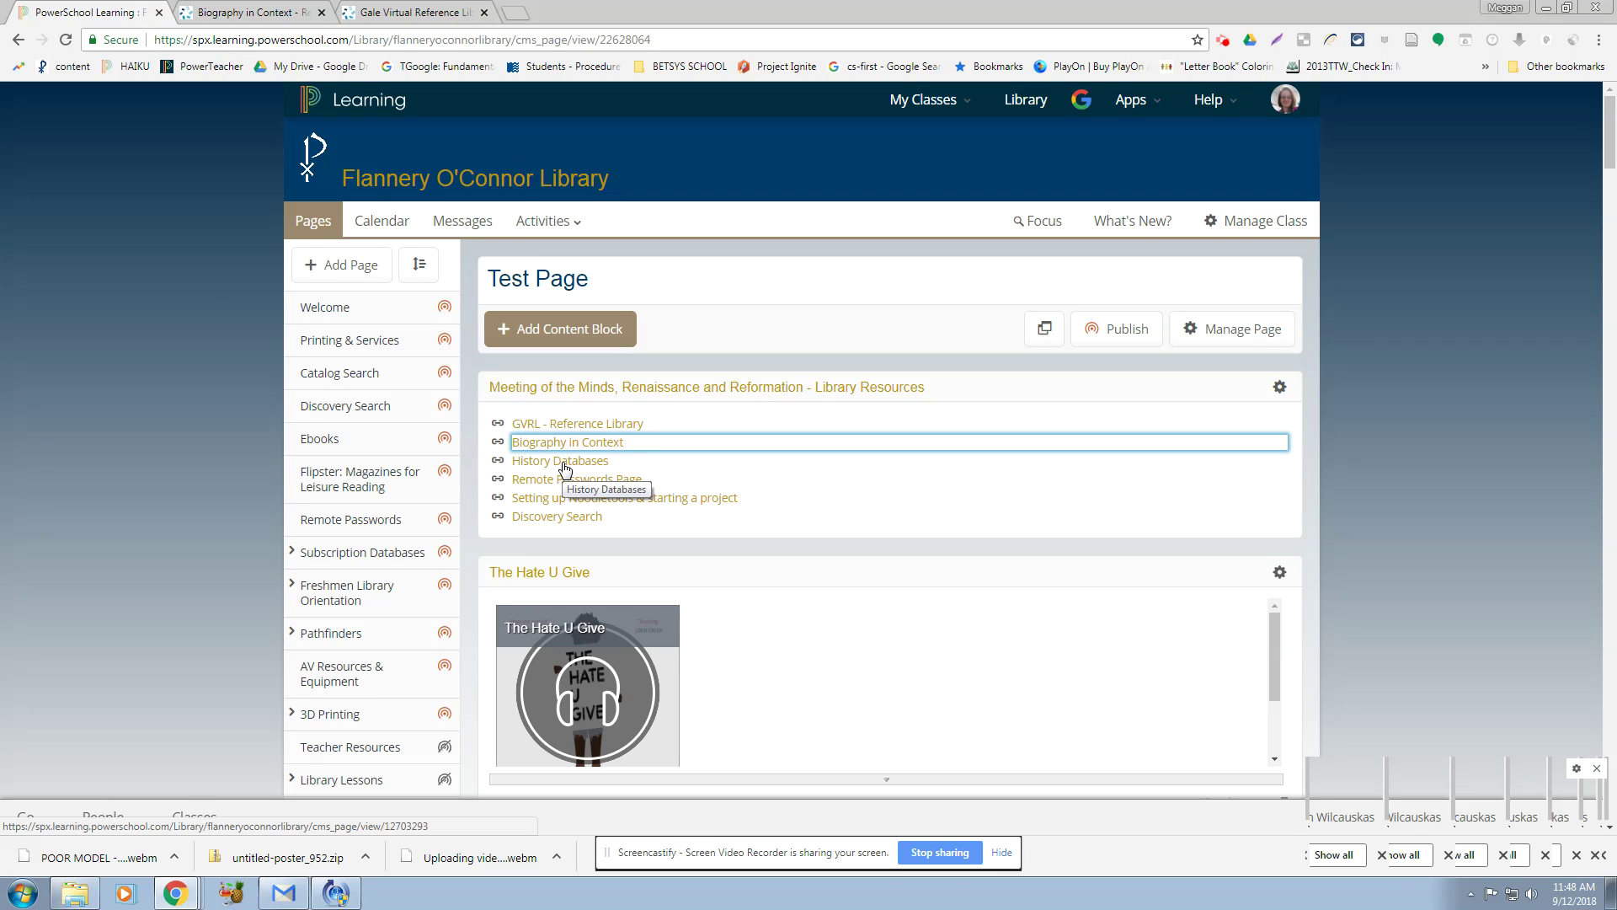
Open the History Databases page, browse its database logos, then return to the library Test Page.
{"action": "left_click", "coordinate": [585, 461]}
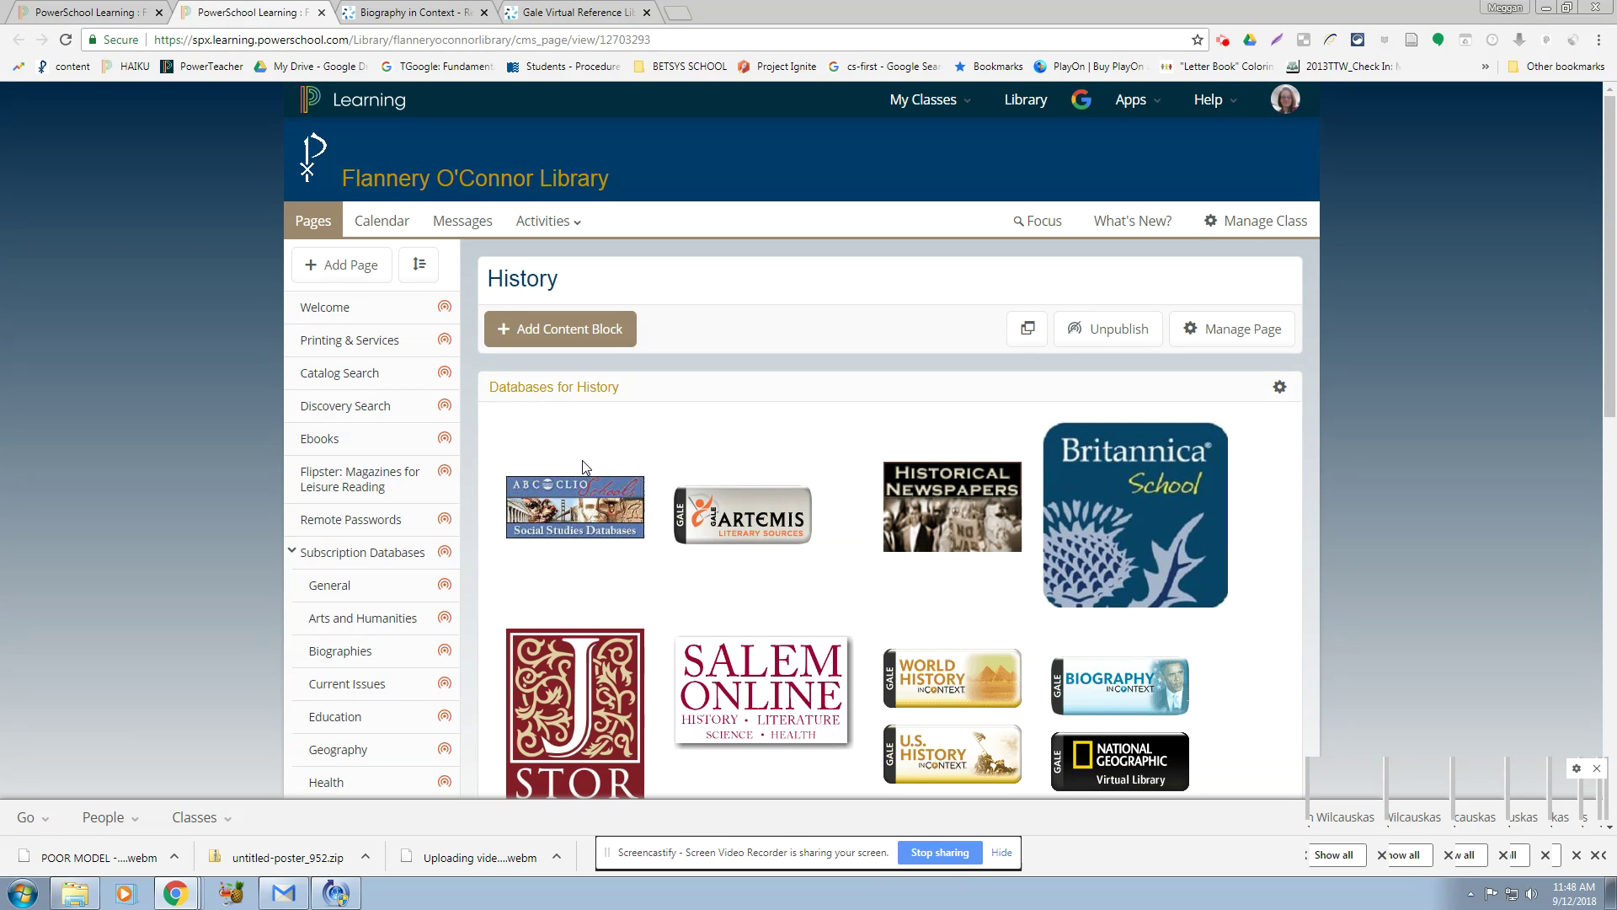
{"action": "scroll", "coordinate": [1077, 649], "scroll_direction": "down", "scroll_amount": 2}
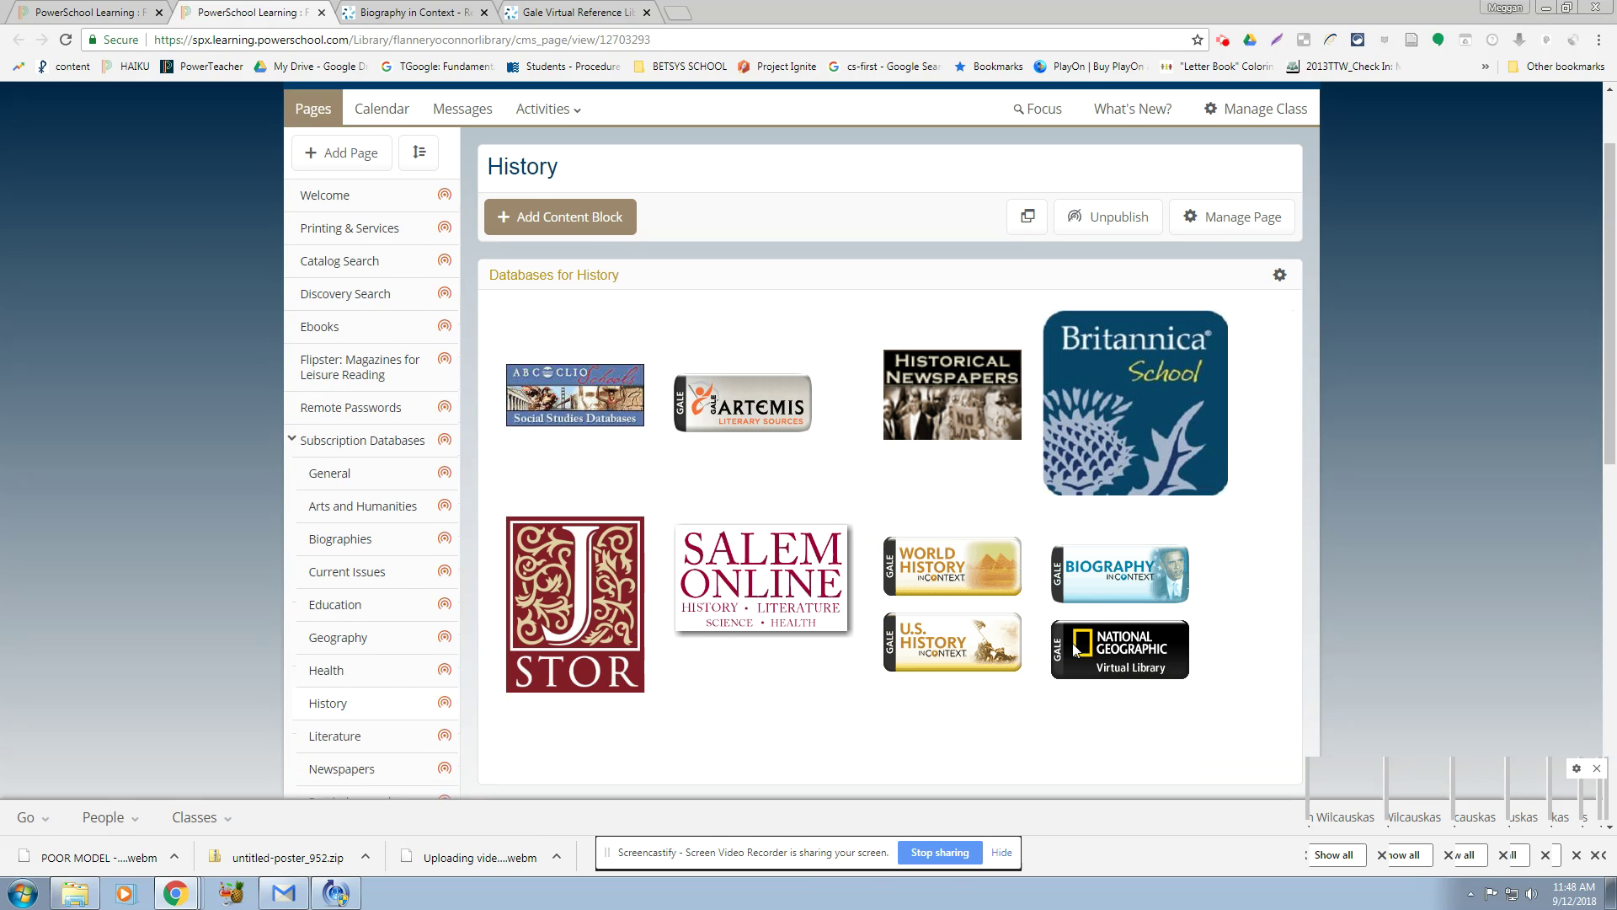
{"action": "left_click", "coordinate": [89, 11]}
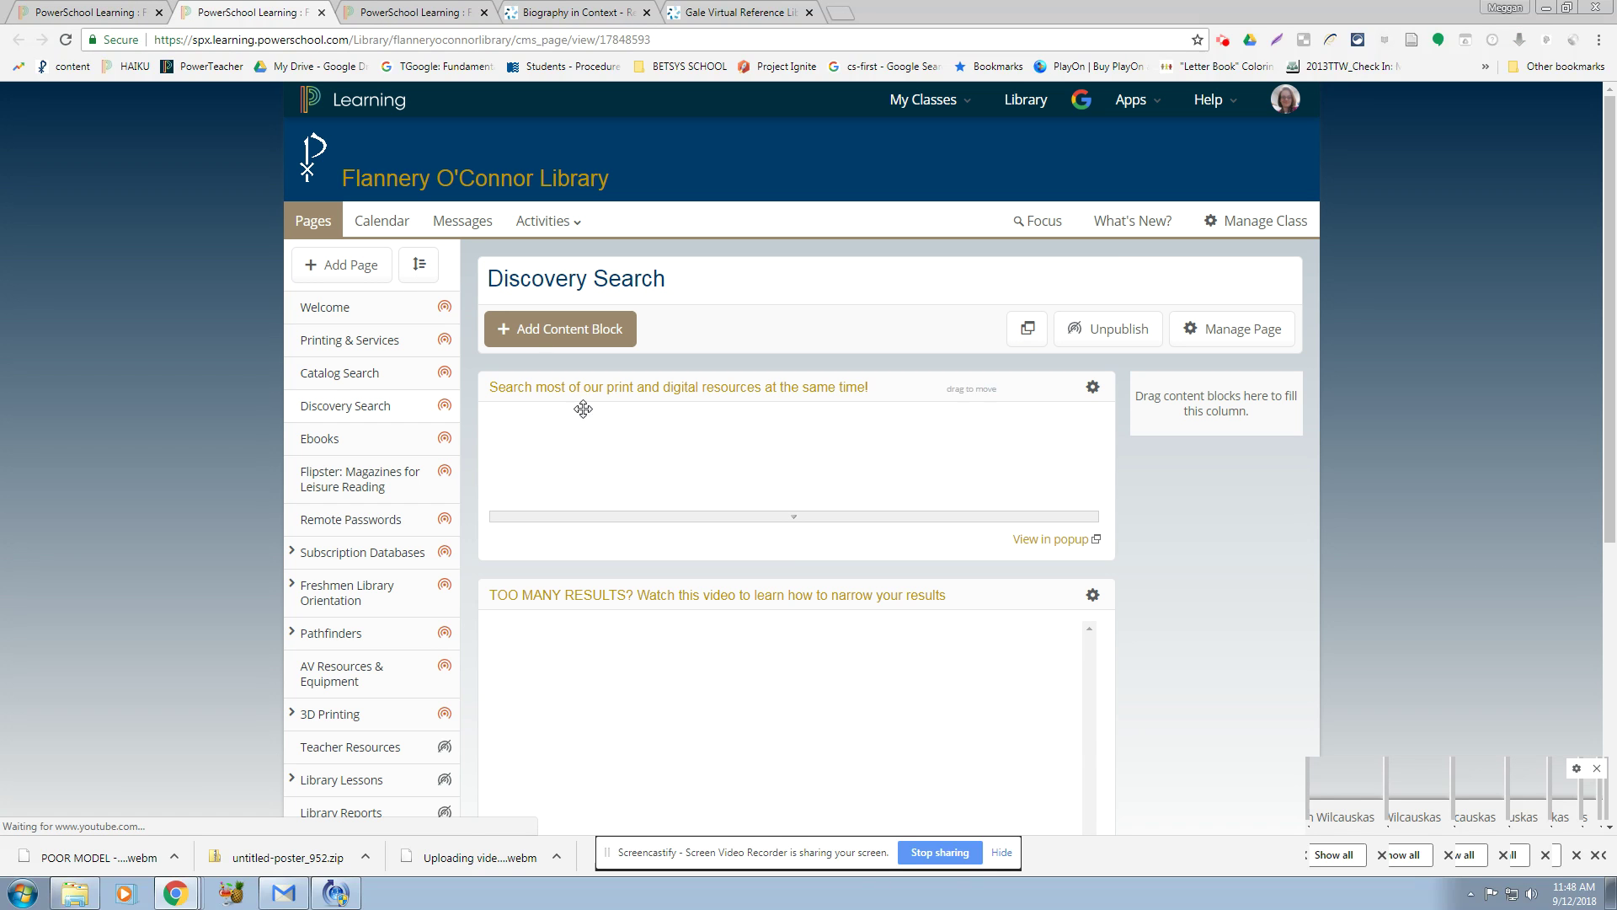
Run a Discovery Search keyword search for 'erasmus'.
{"action": "left_click", "coordinate": [613, 459]}
{"action": "type", "text": "e"}
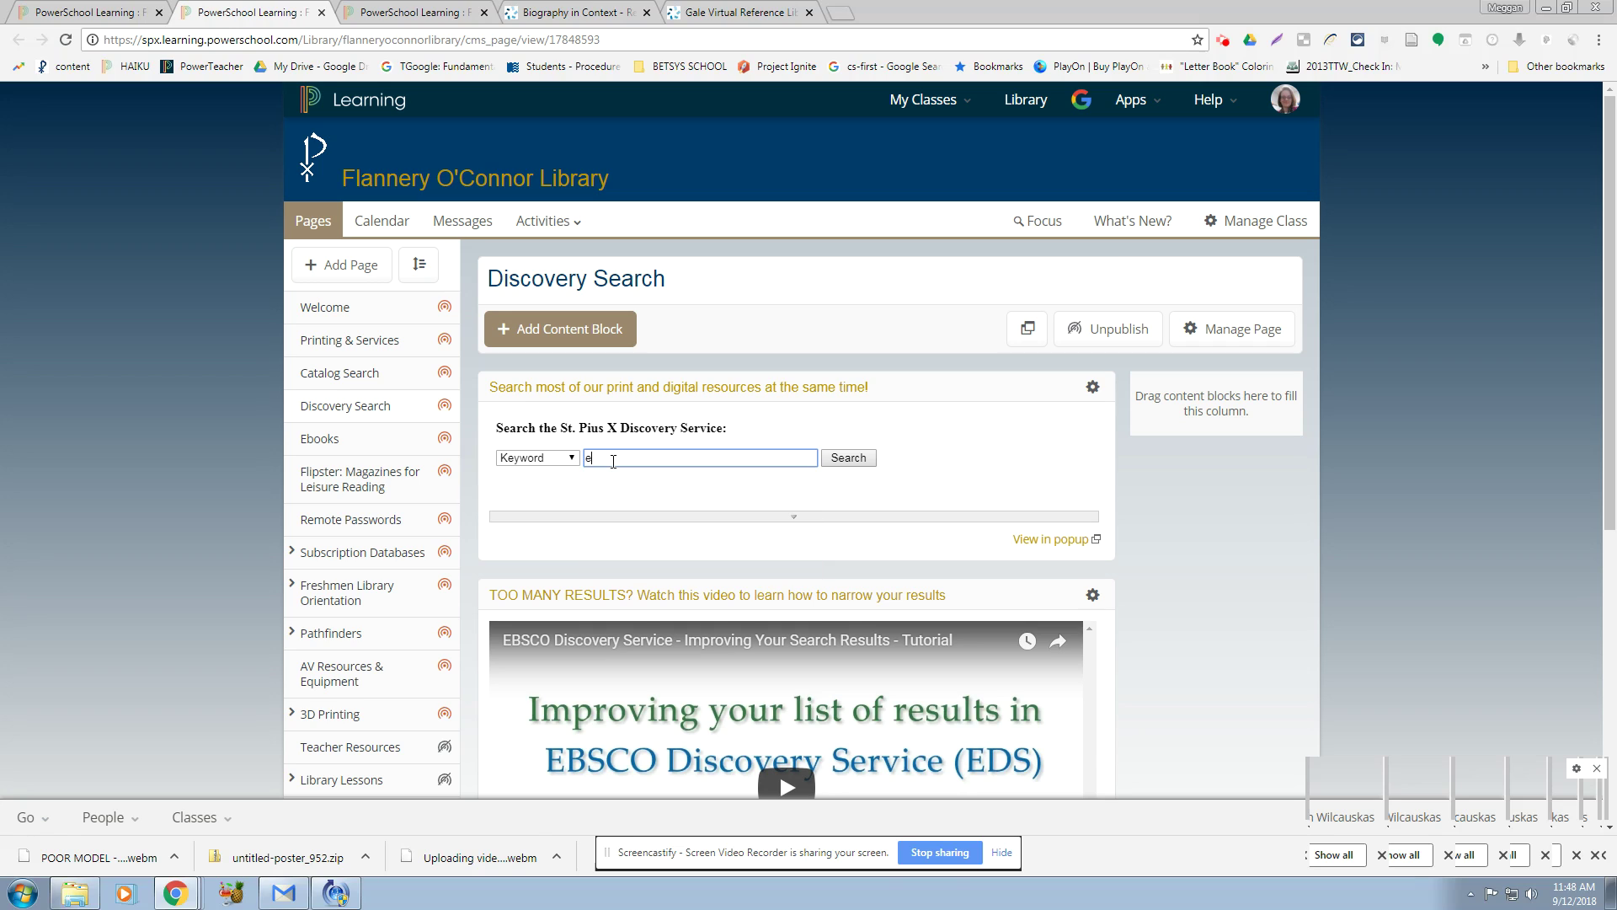
{"action": "type", "text": "rasmus,"}
{"action": "key", "text": "BackSpace"}
{"action": "key", "text": "BackSpace"}
{"action": "key", "text": "Return"}
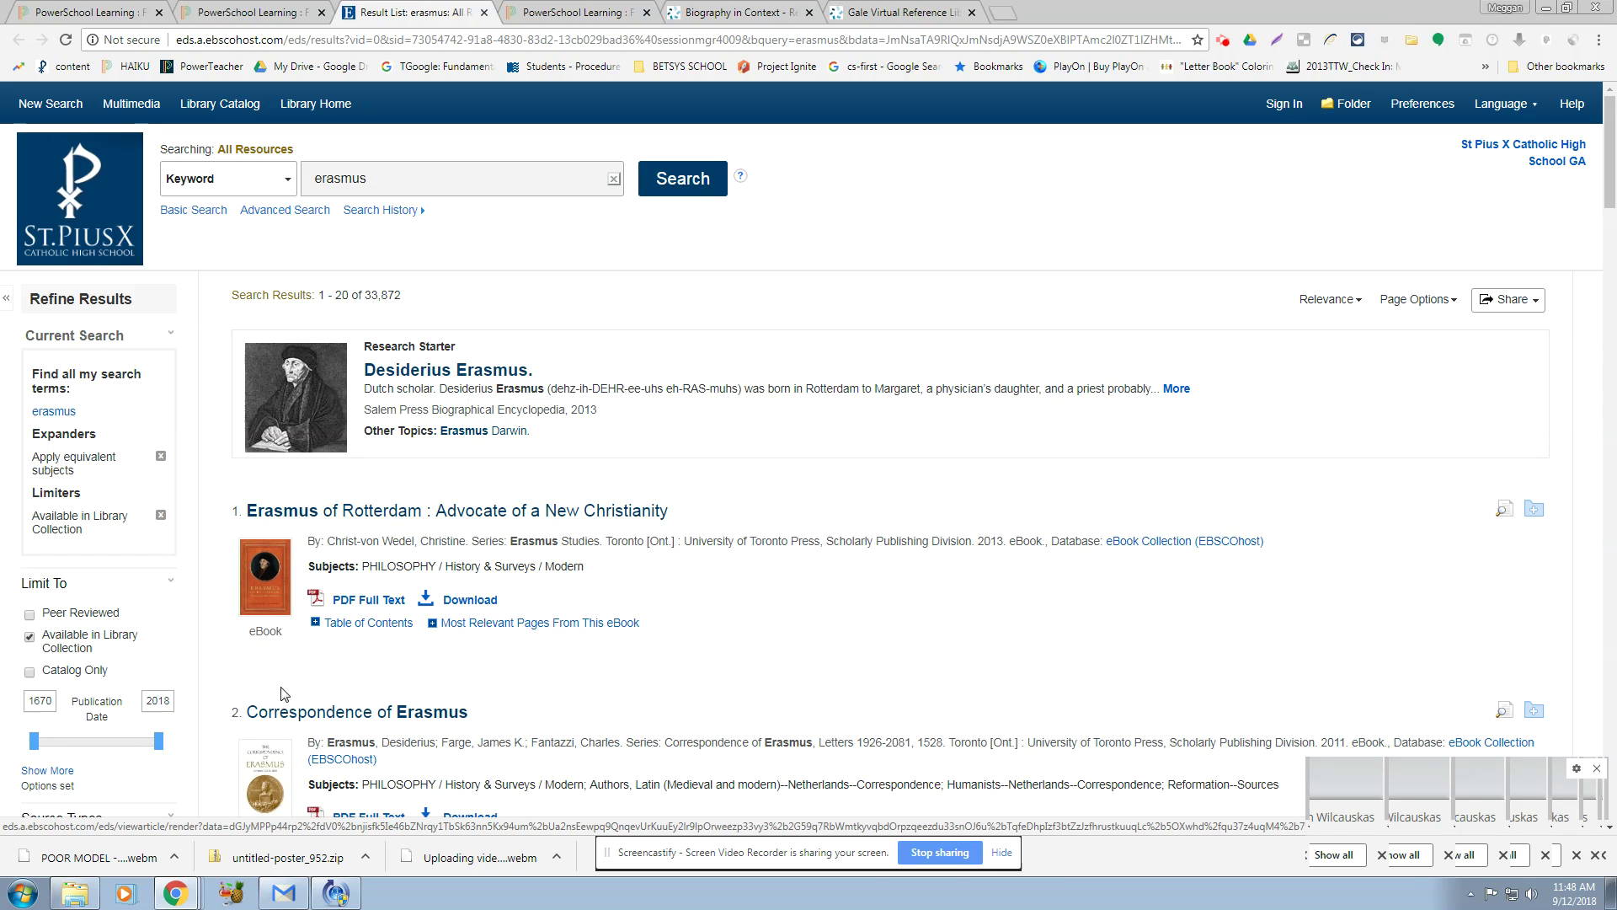
Scroll through the 33,872 erasmus EBSCO results, then return to the Discovery Search tab.
{"action": "scroll", "coordinate": [596, 592], "scroll_direction": "down", "scroll_amount": 2}
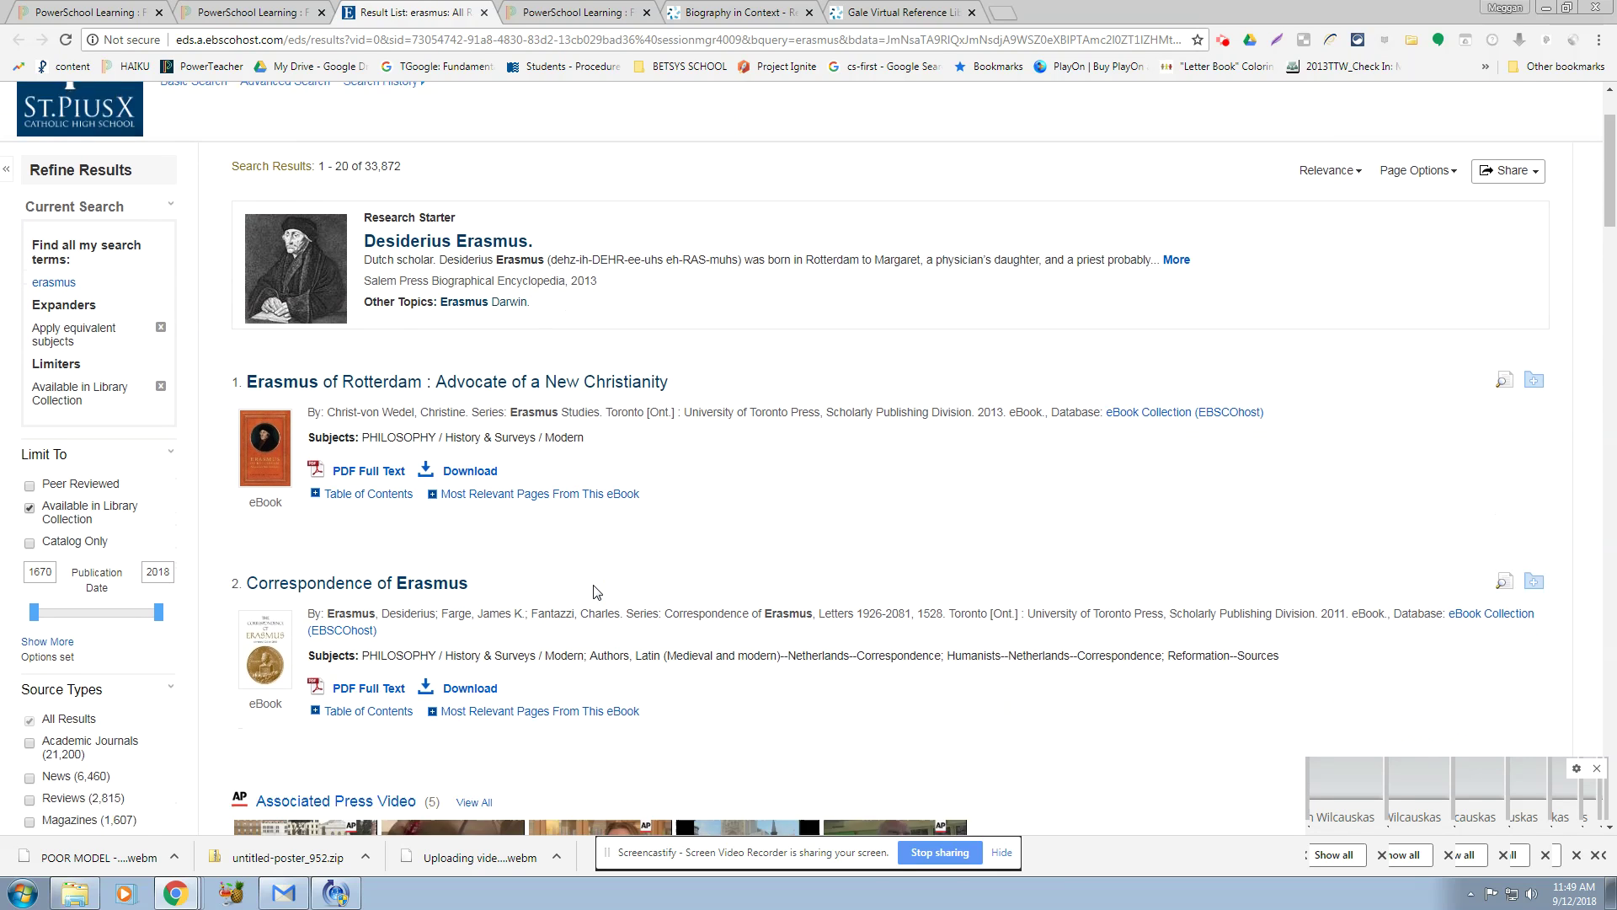
{"action": "scroll", "coordinate": [596, 592], "scroll_direction": "down", "scroll_amount": 1}
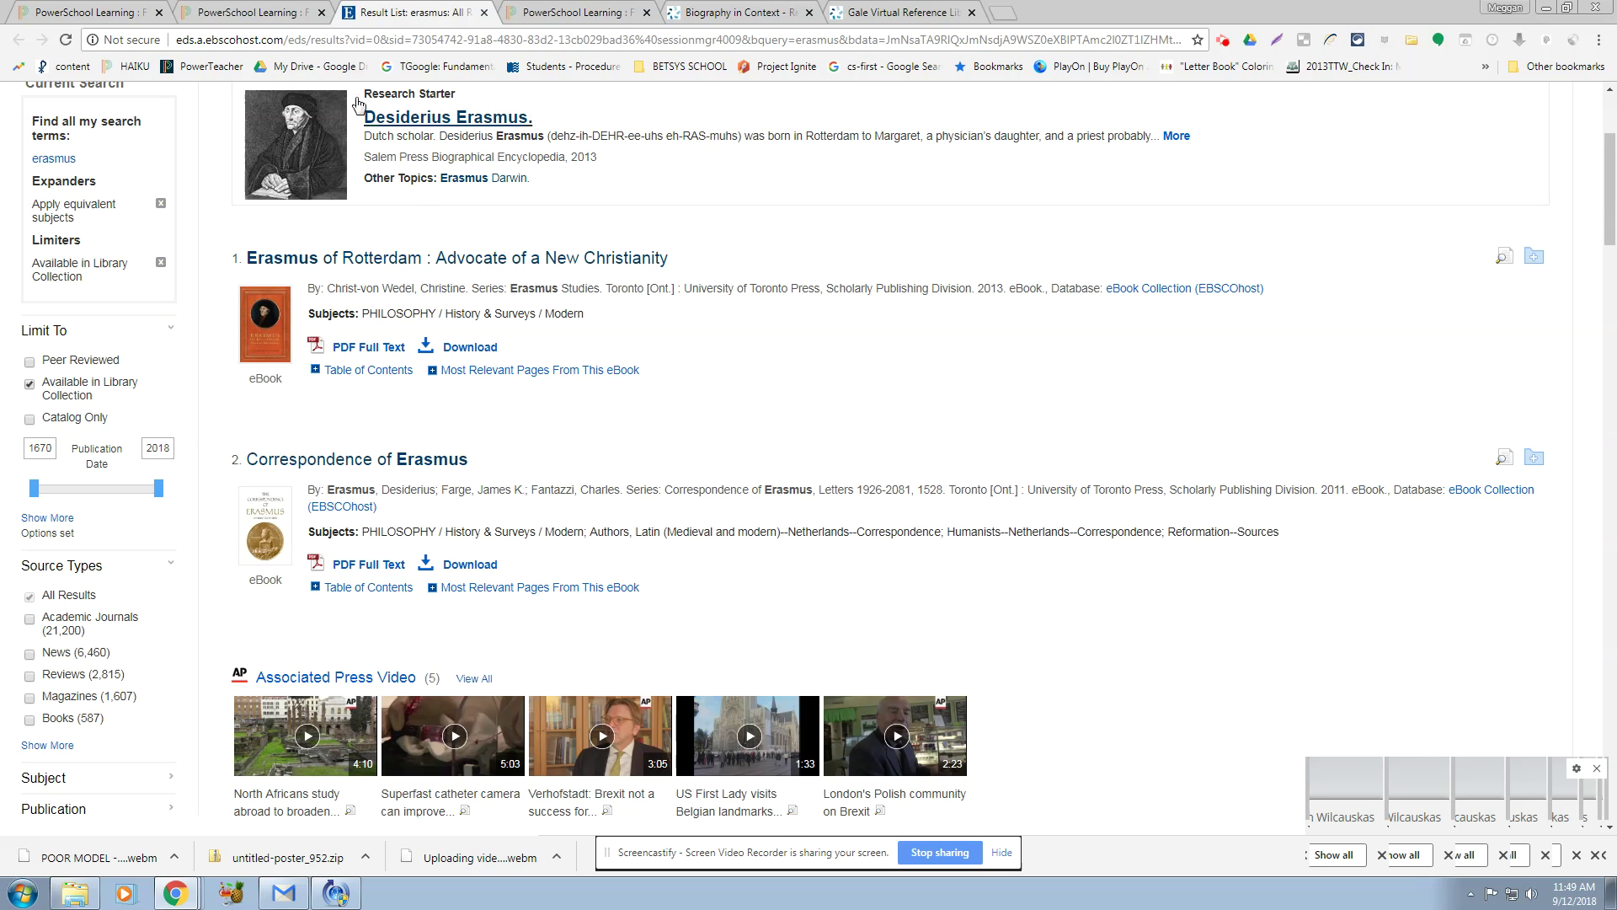
{"action": "left_click", "coordinate": [255, 15]}
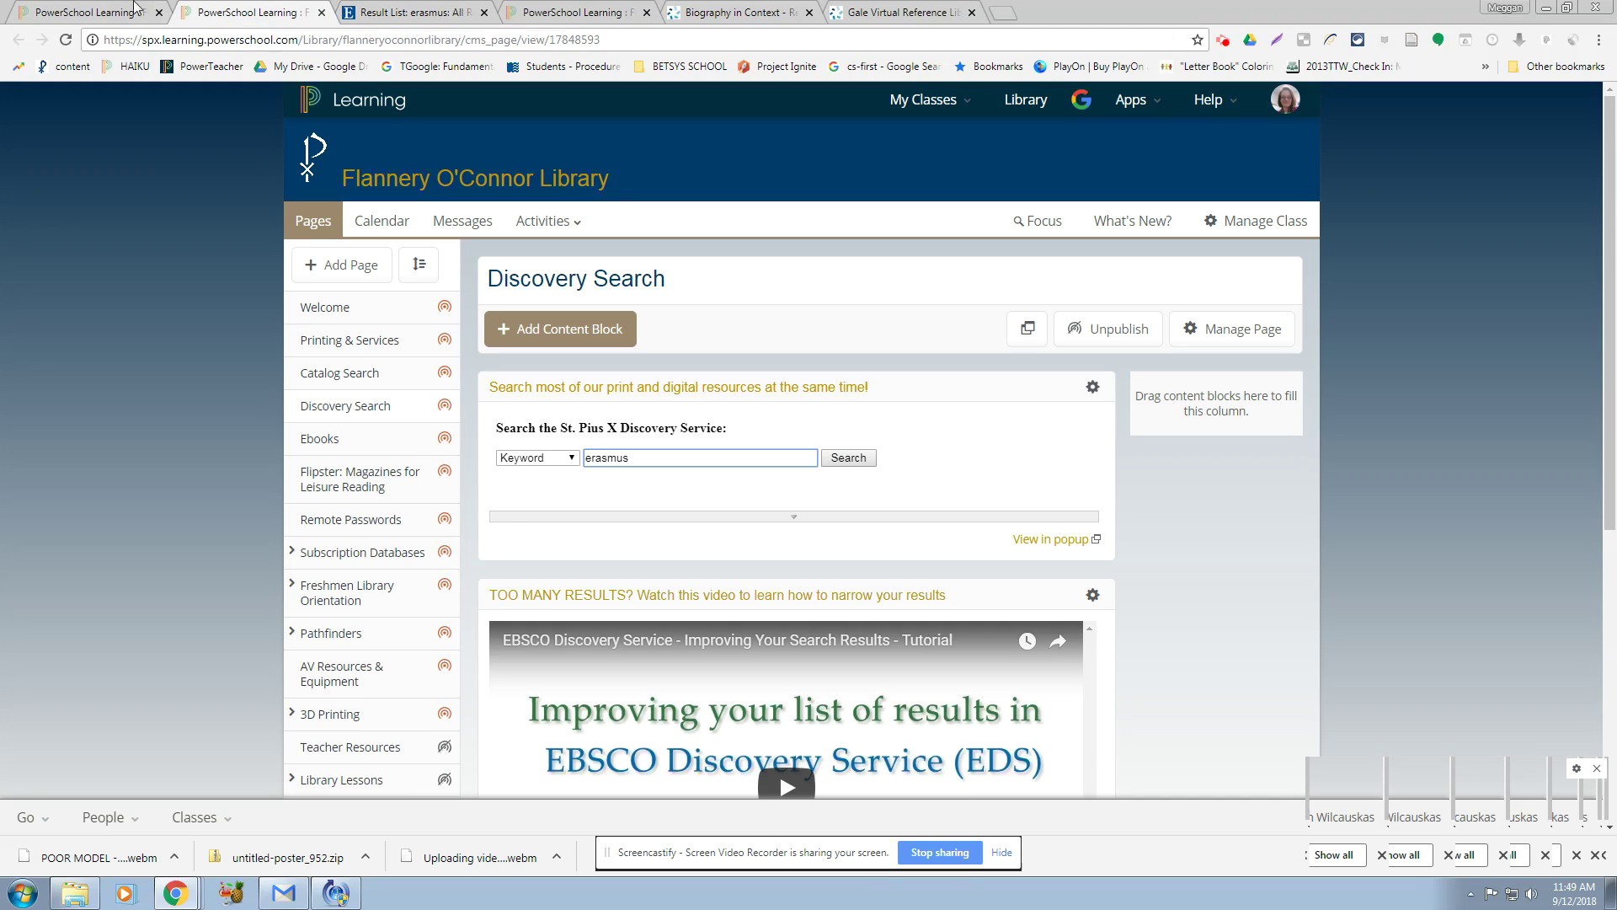
Open the Remote Passwords Page link from the library Test Page.
{"action": "left_click", "coordinate": [88, 16]}
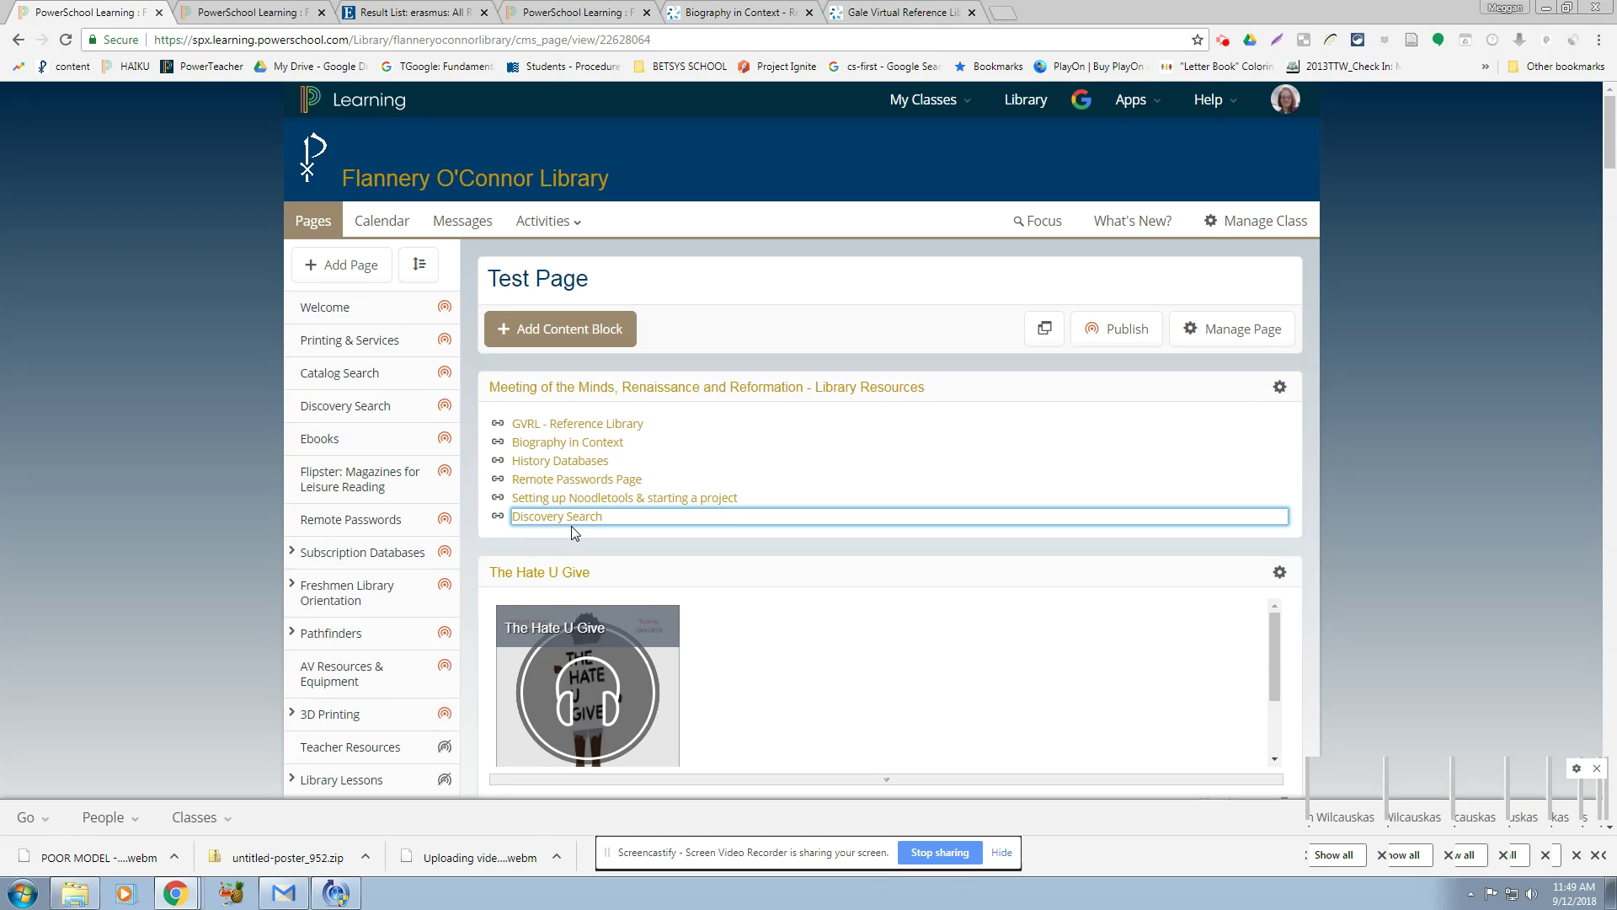
{"action": "left_click", "coordinate": [571, 479]}
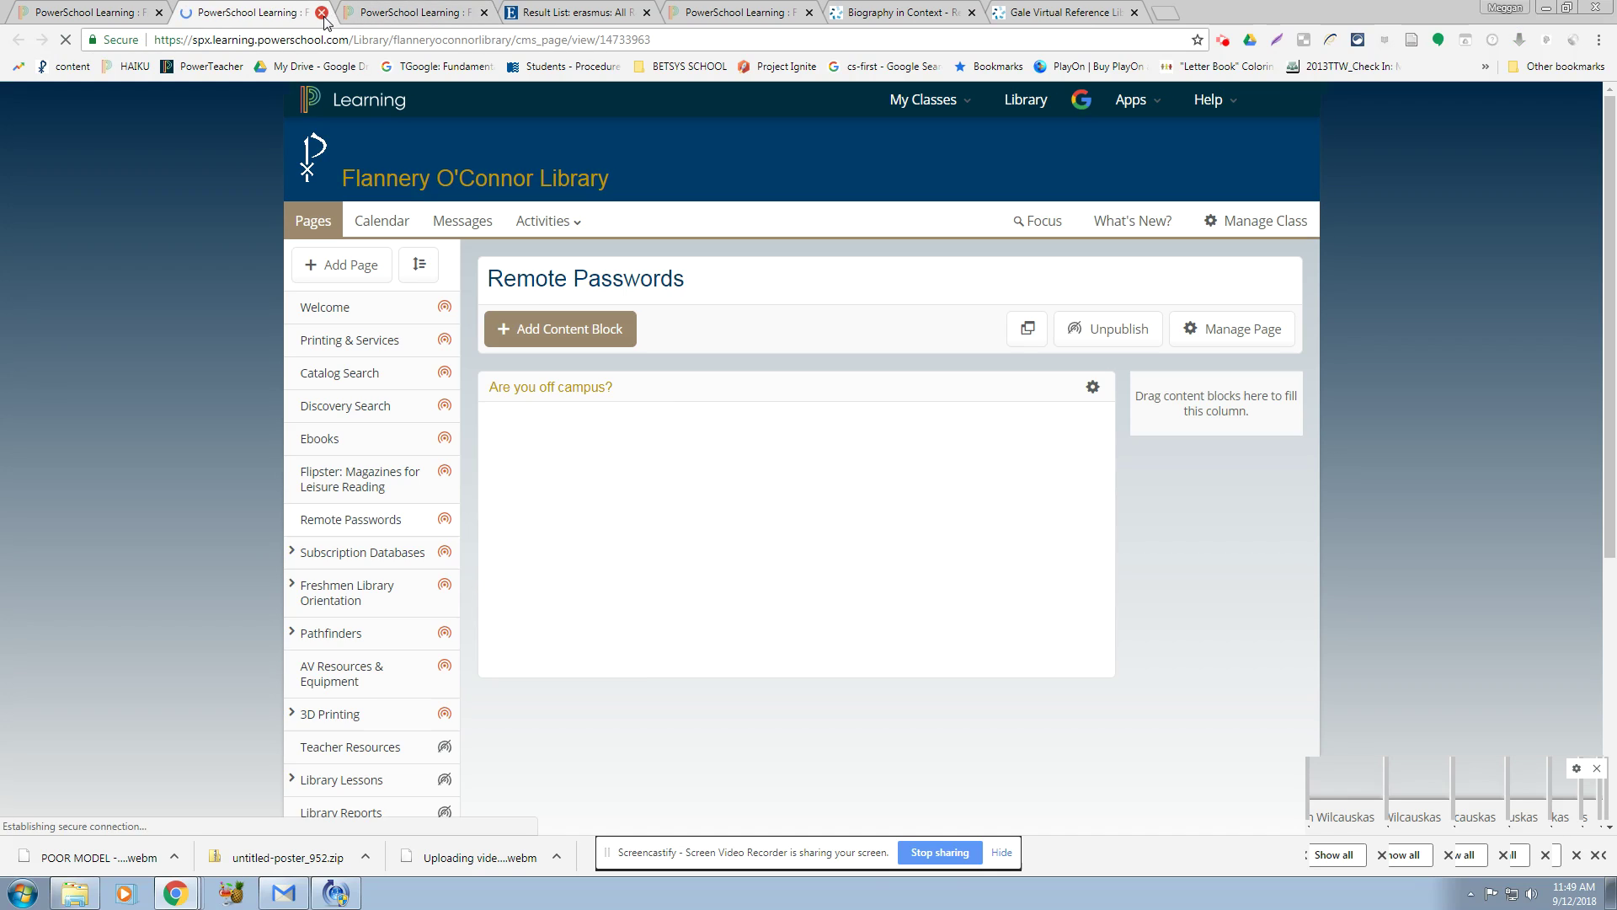
Close the loading Remote Passwords tab to return to the library Test Page.
{"action": "left_click", "coordinate": [321, 13]}
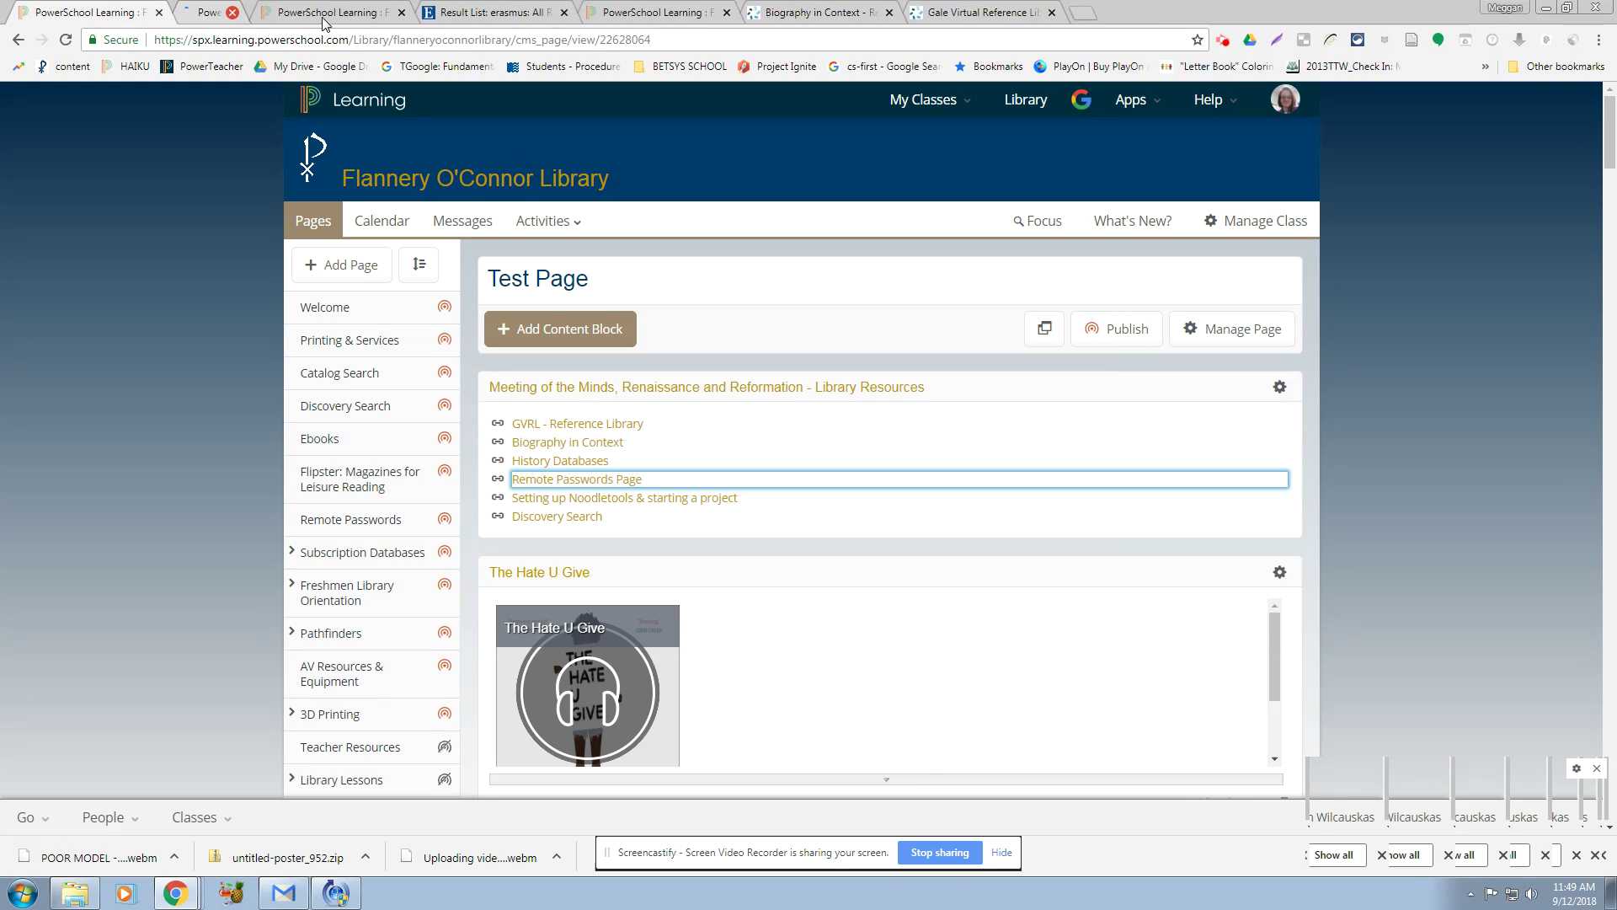